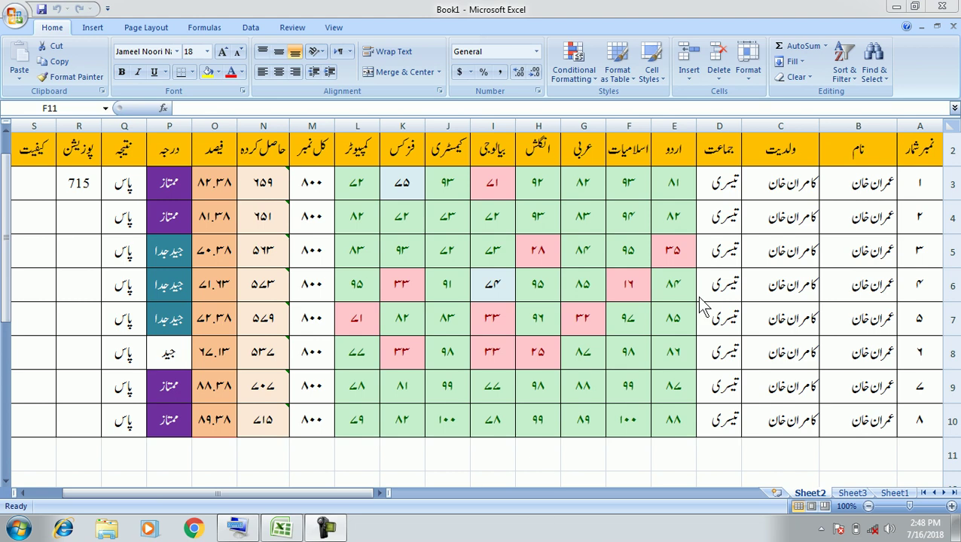
# Browse the Conditional Formatting and table style galleries without applying anything.
pyautogui.click(675, 465)
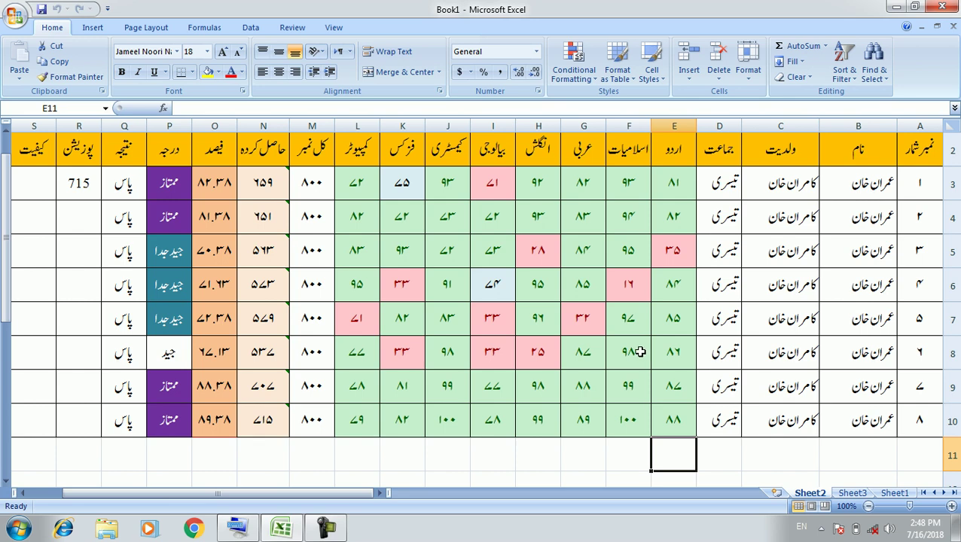
pyautogui.click(591, 76)
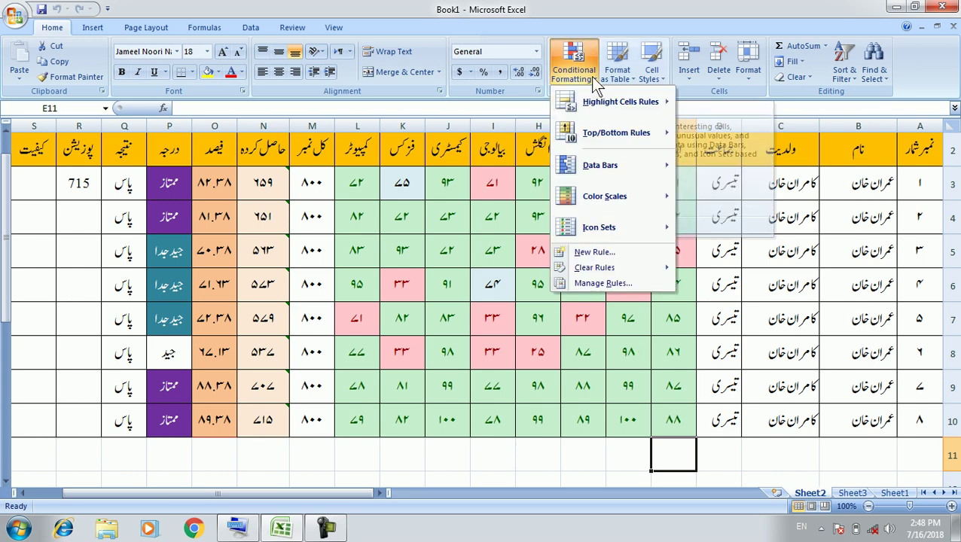
pyautogui.click(549, 452)
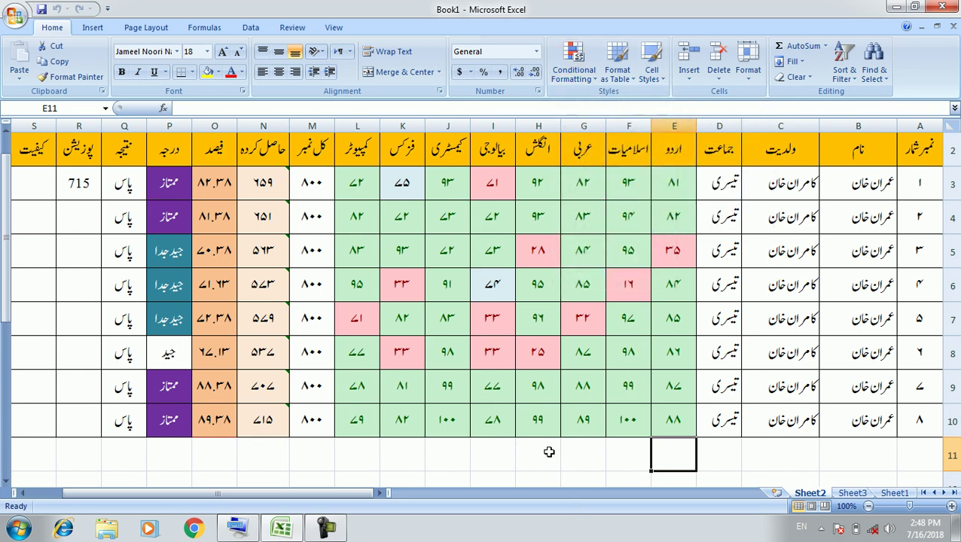
pyautogui.click(549, 452)
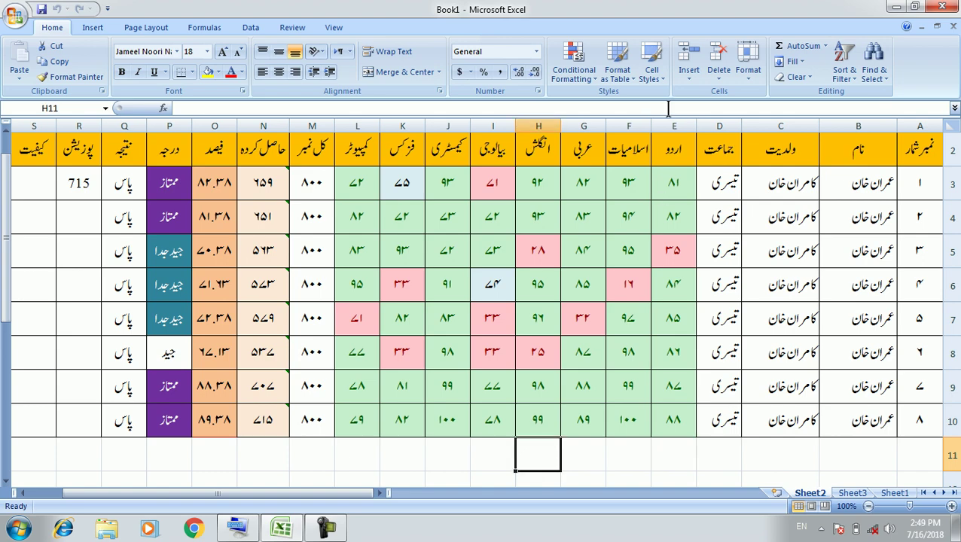
pyautogui.click(633, 76)
pyautogui.press('Escape')
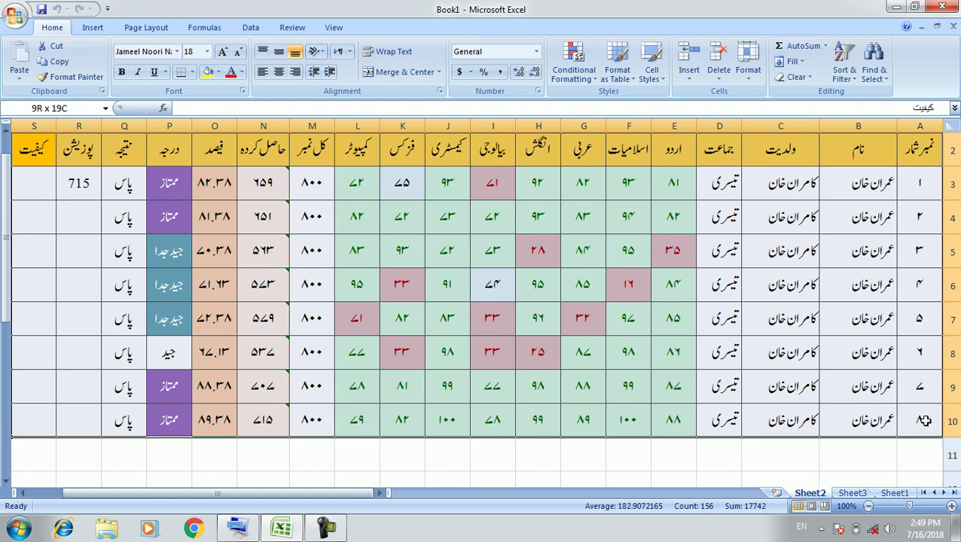
# Try a medium table style on the whole results table A2:S10, then cancel it.
pyautogui.moveTo(45, 160); pyautogui.dragTo(921, 419)
pyautogui.click(618, 72)
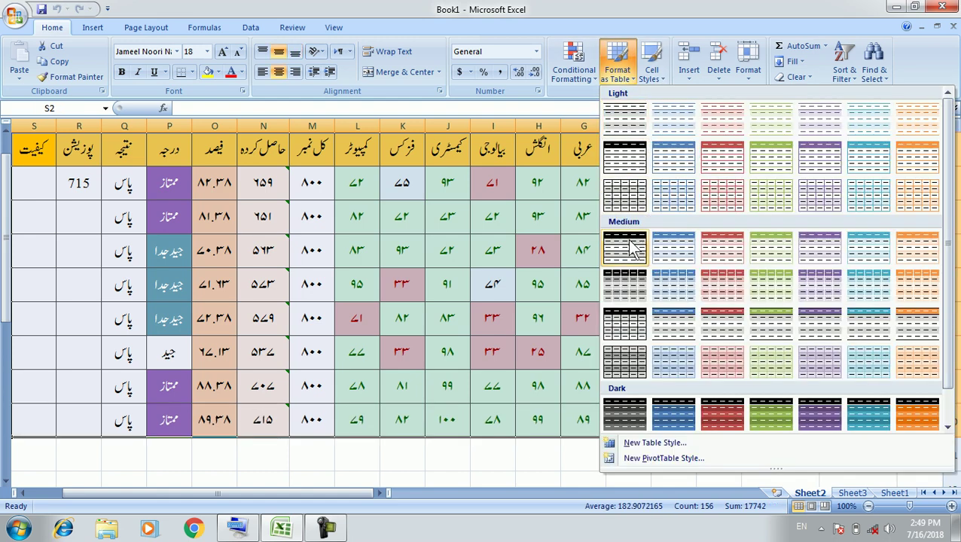
pyautogui.click(716, 417)
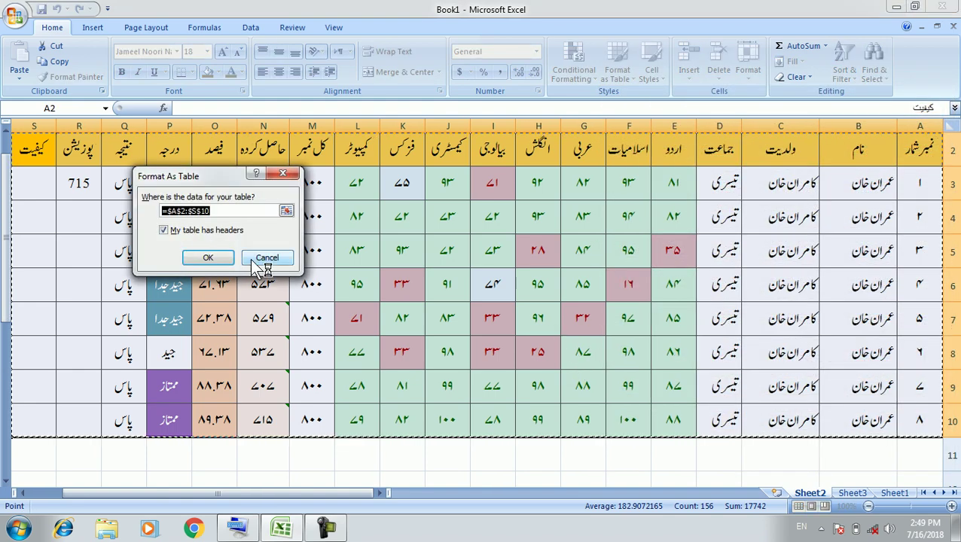
pyautogui.click(273, 260)
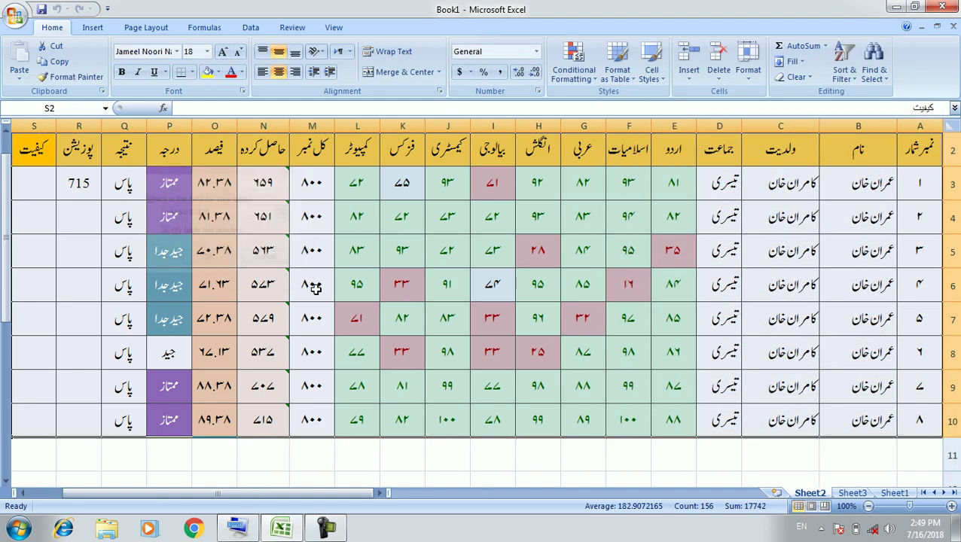
pyautogui.click(620, 459)
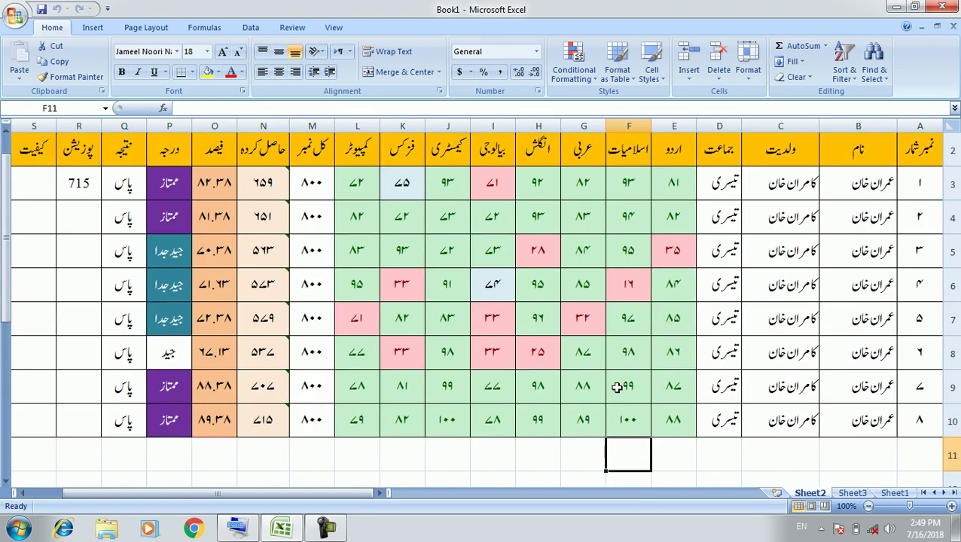
# Format A2:D6 as a table with headers, then undo the formatting.
pyautogui.scroll(1, 616, 387)
pyautogui.scroll(-1, 616, 387)
pyautogui.scroll(1, 617, 386)
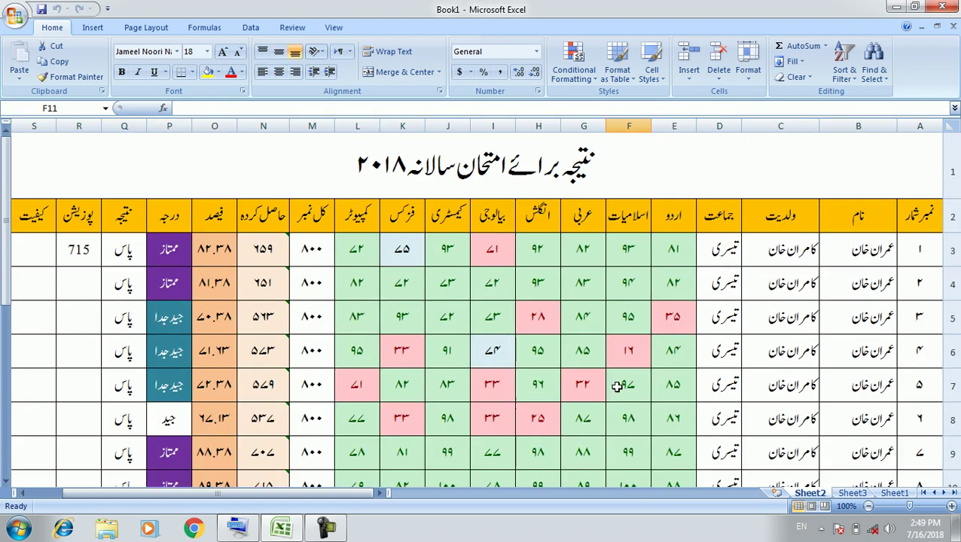
pyautogui.moveTo(920, 216); pyautogui.dragTo(729, 359)
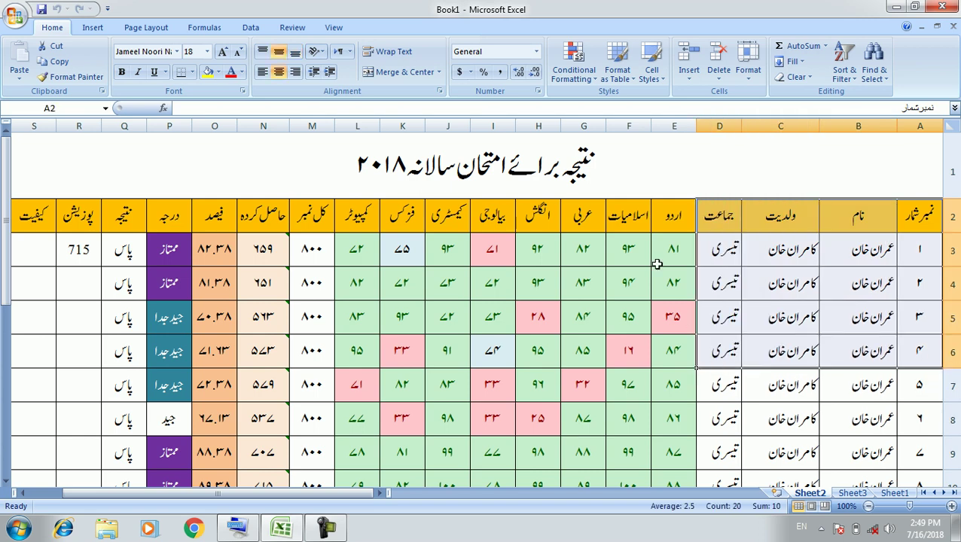
pyautogui.click(627, 81)
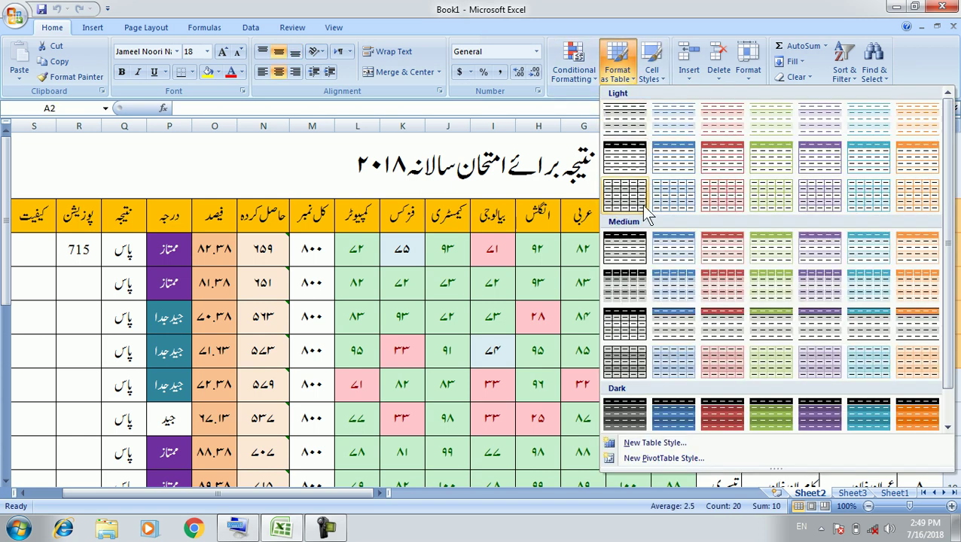
pyautogui.click(817, 415)
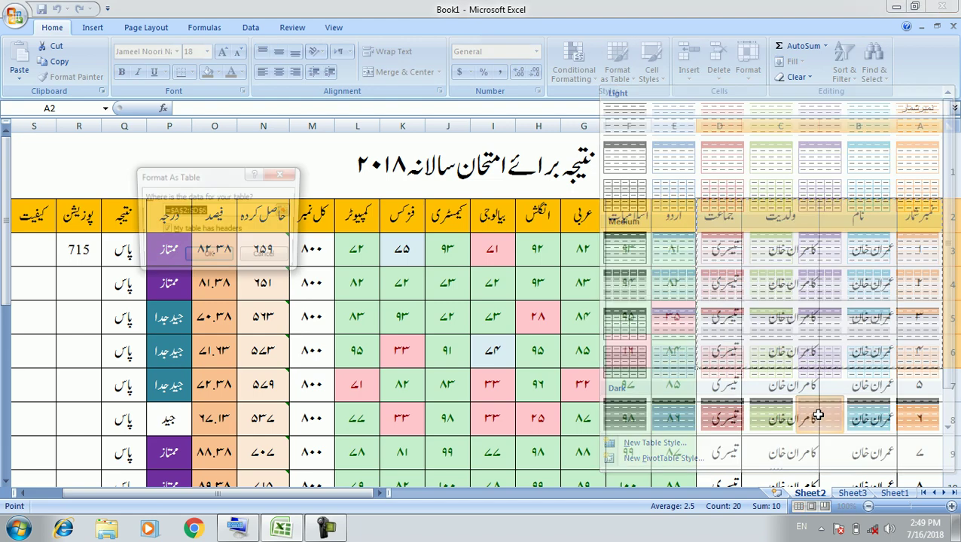
pyautogui.click(202, 258)
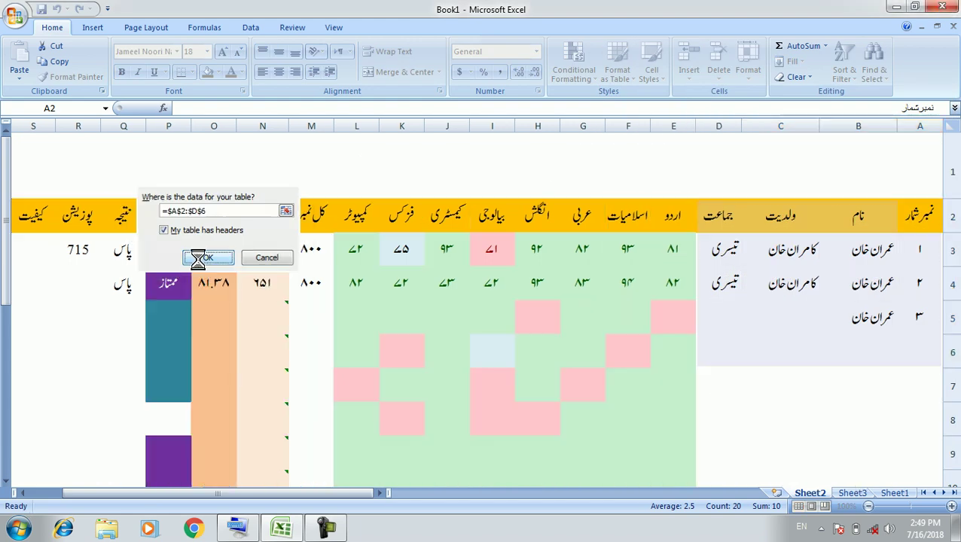
pyautogui.click(808, 399)
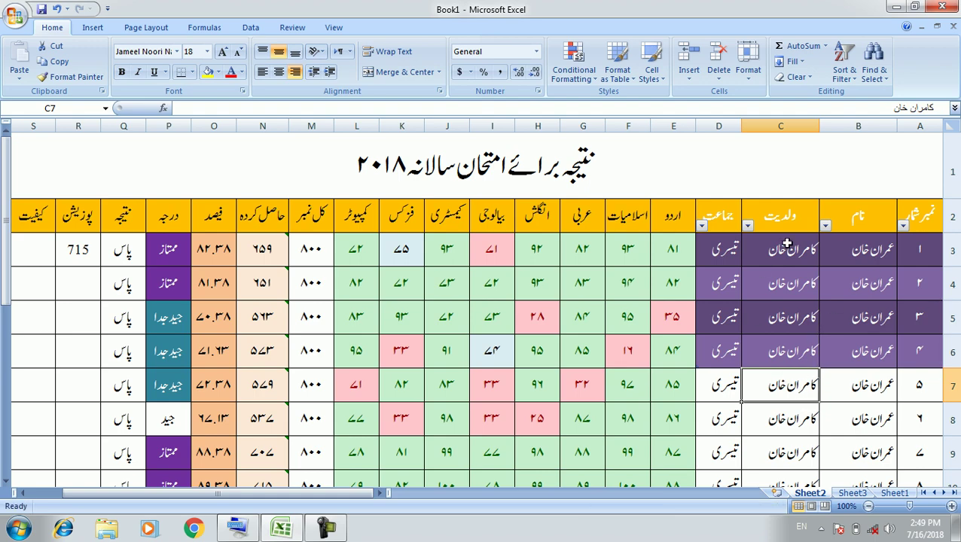
pyautogui.hotkey('ctrl', 'z')
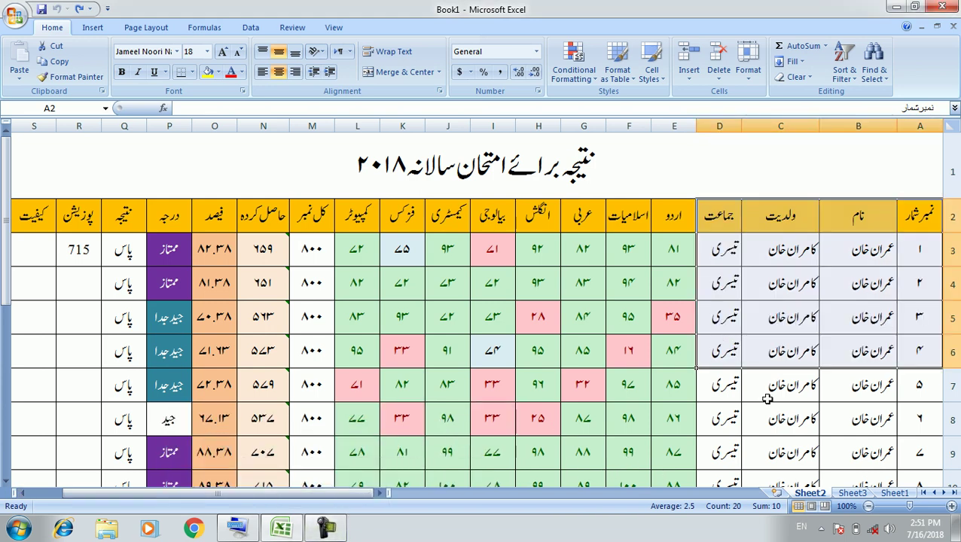
# Preview the table and cell style galleries for C7 and C5:D8 without applying any.
pyautogui.click(761, 385)
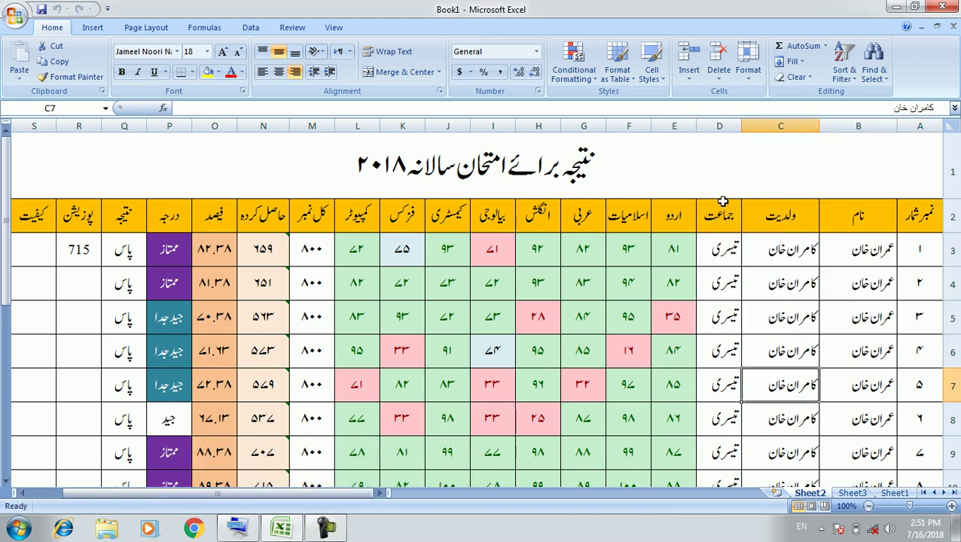
pyautogui.click(619, 78)
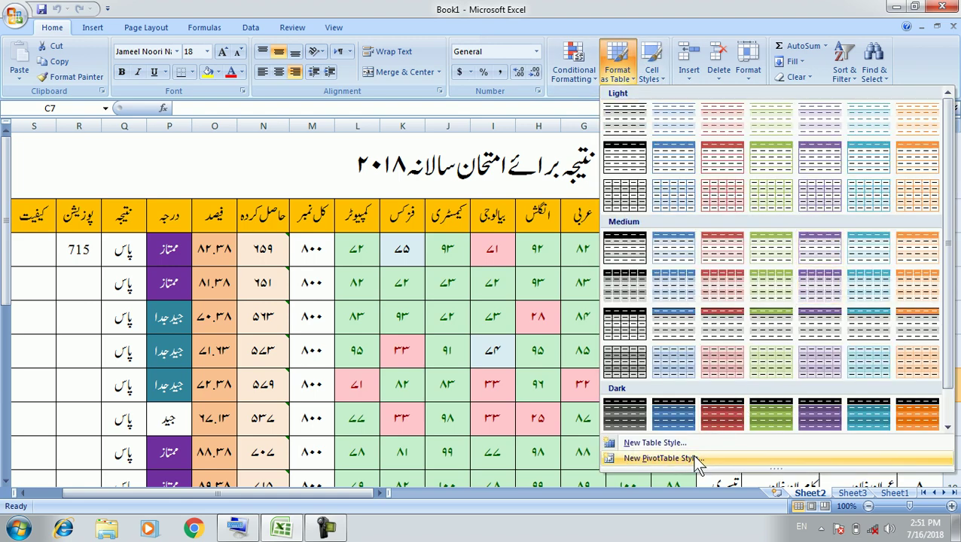
pyautogui.click(699, 9)
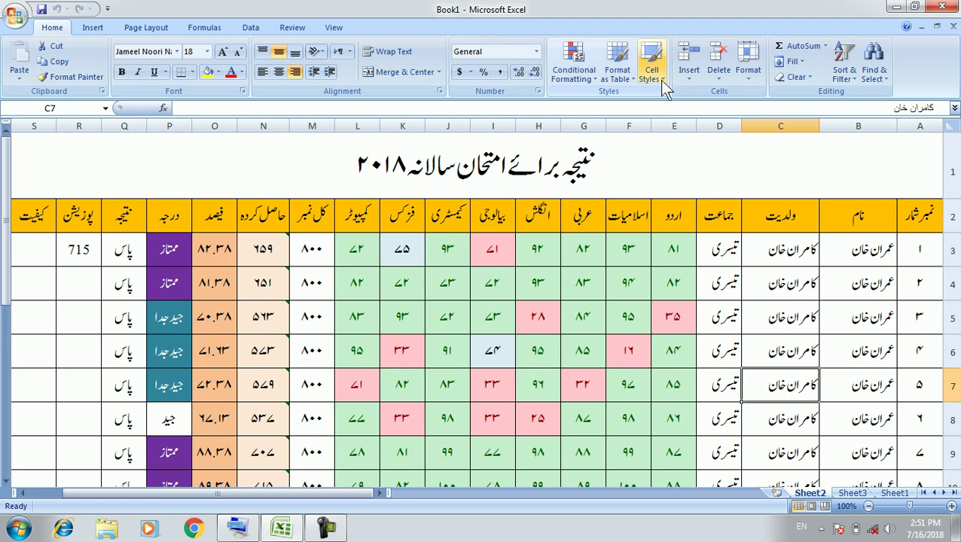
pyautogui.click(652, 75)
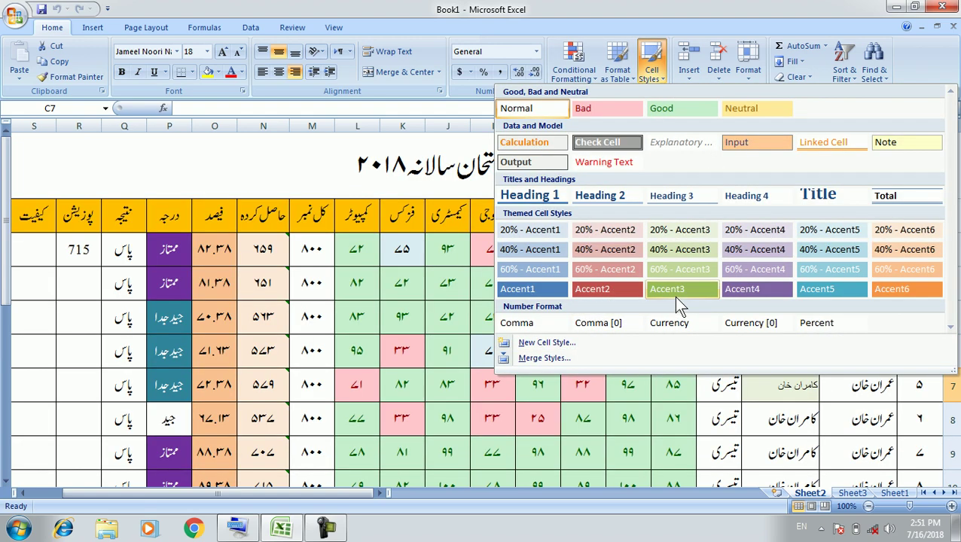
pyautogui.click(681, 421)
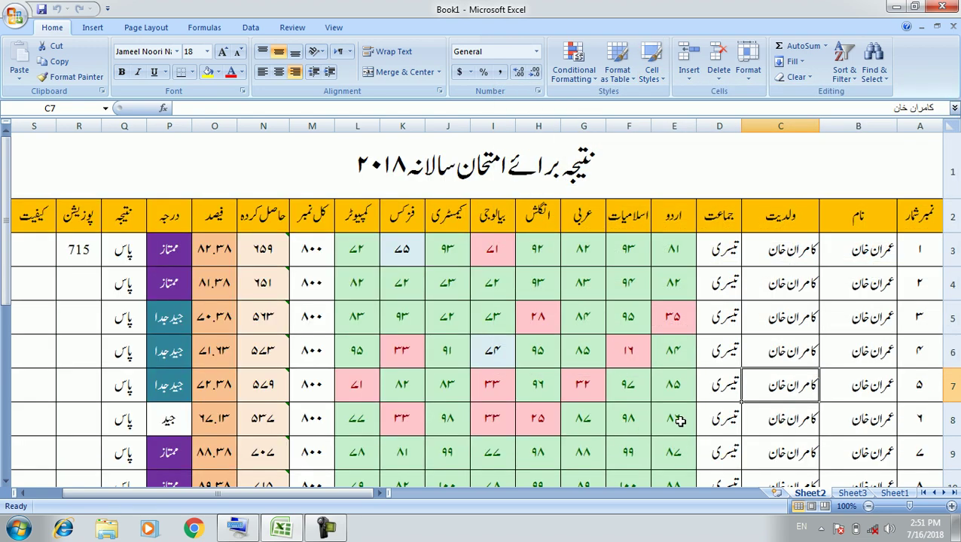
pyautogui.moveTo(736, 320); pyautogui.dragTo(815, 415)
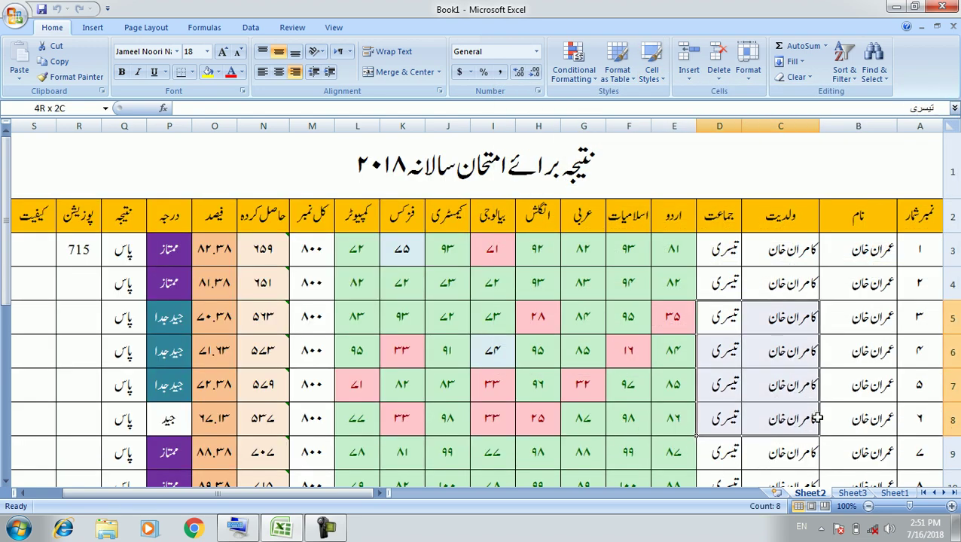
pyautogui.click(652, 75)
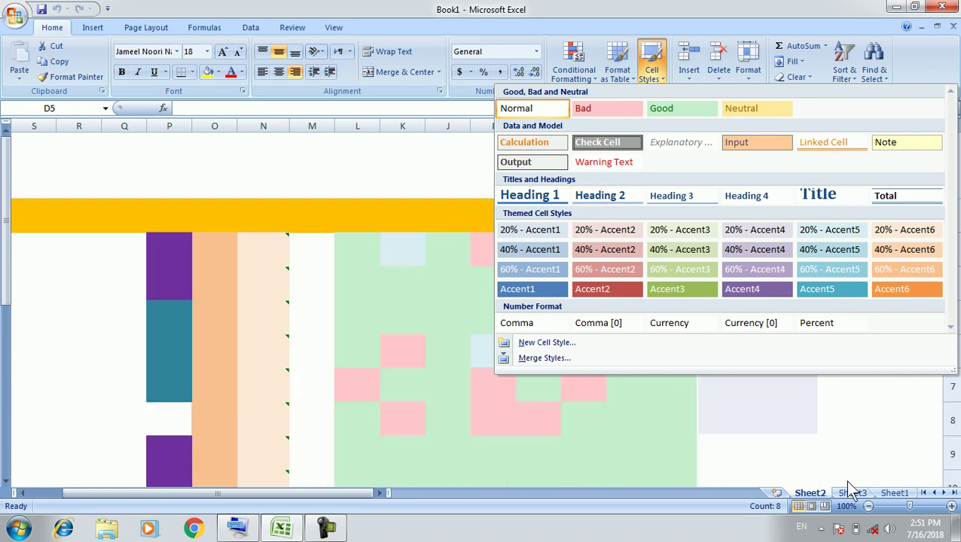
pyautogui.click(812, 428)
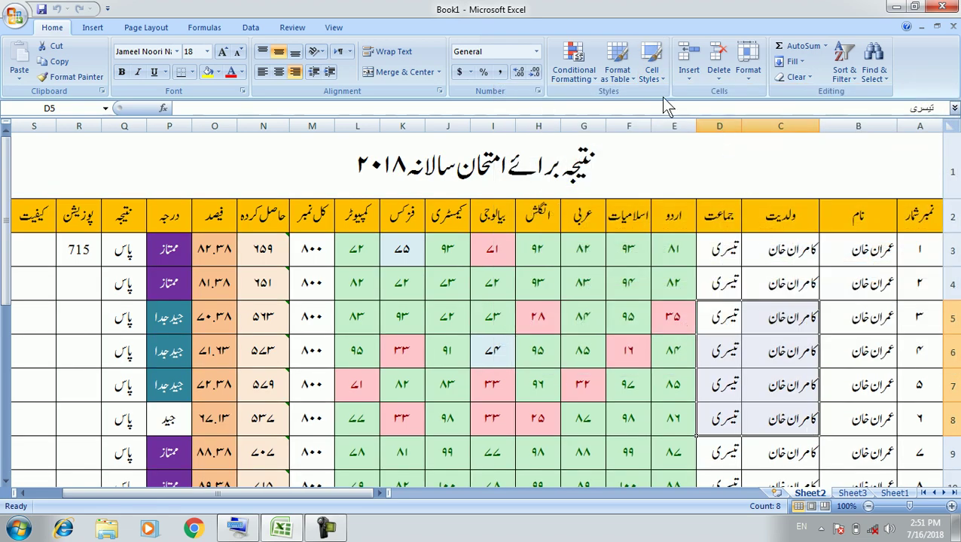
pyautogui.click(655, 78)
# Scroll to columns T–AE to show the 715, 707, 659, 651 totals and select W6.
pyautogui.click(688, 60)
pyautogui.click(691, 78)
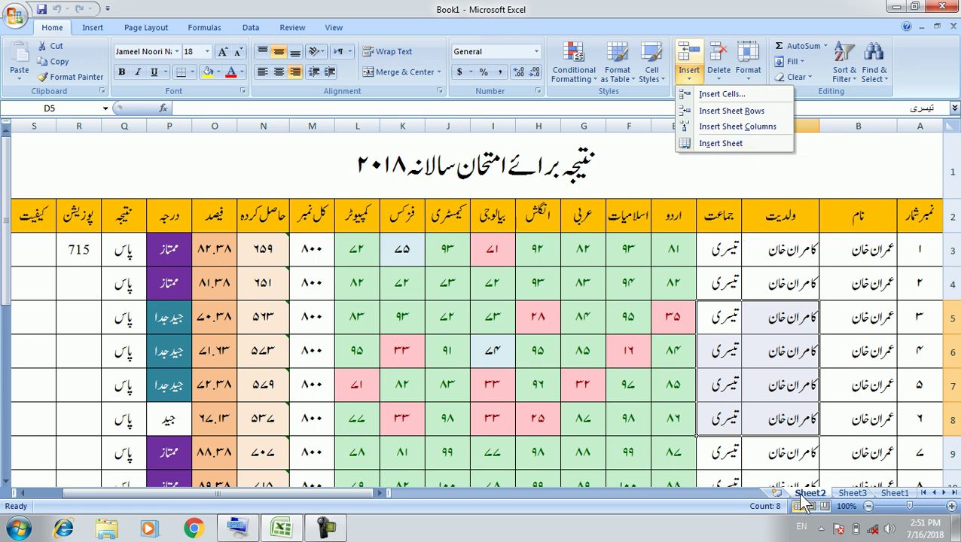
pyautogui.click(752, 361)
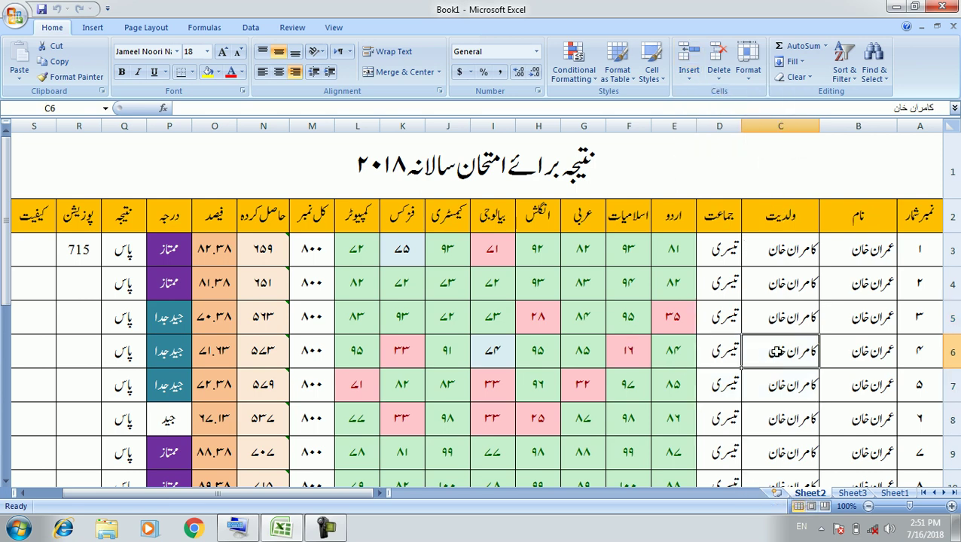
pyautogui.click(21, 493)
pyautogui.moveTo(25, 499); pyautogui.dragTo(33, 499)
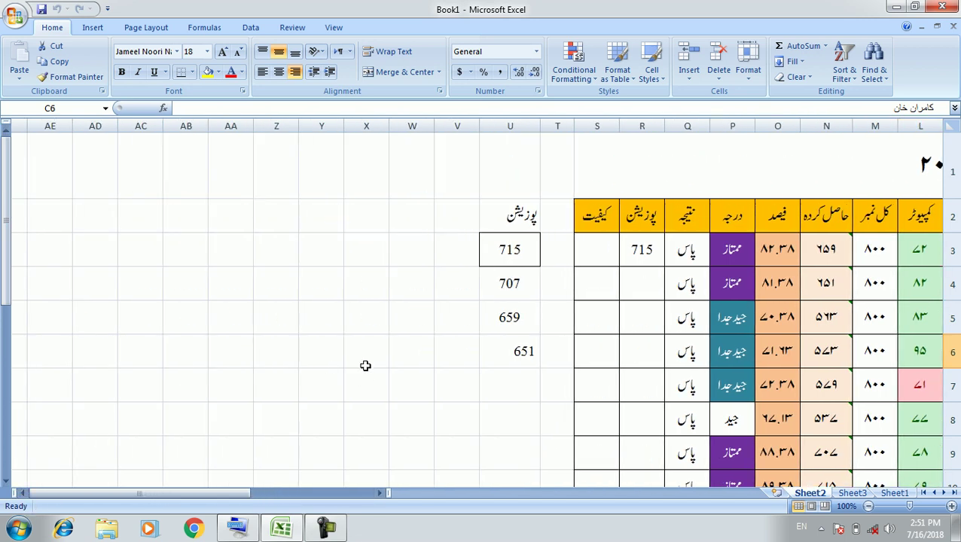
pyautogui.click(391, 354)
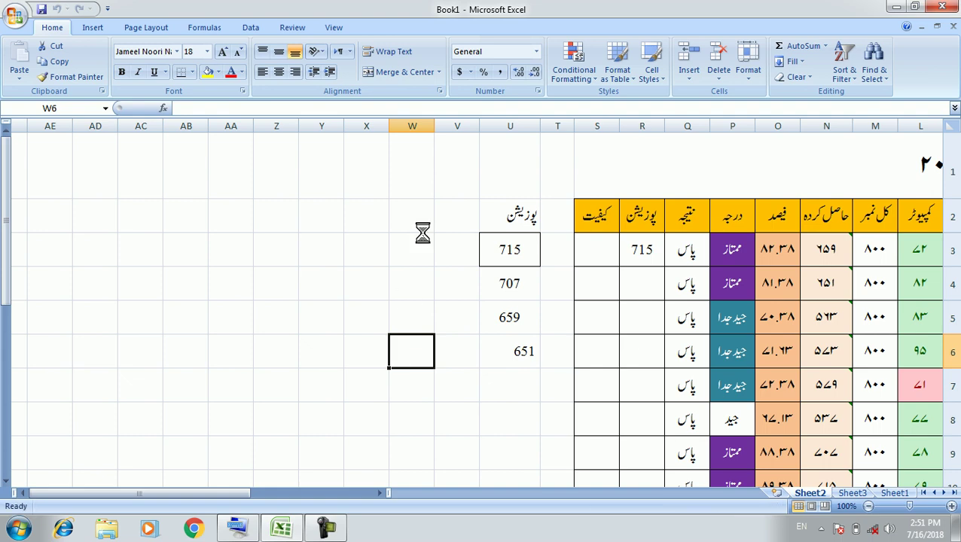
pyautogui.click(942, 173)
pyautogui.rightClick(942, 172)
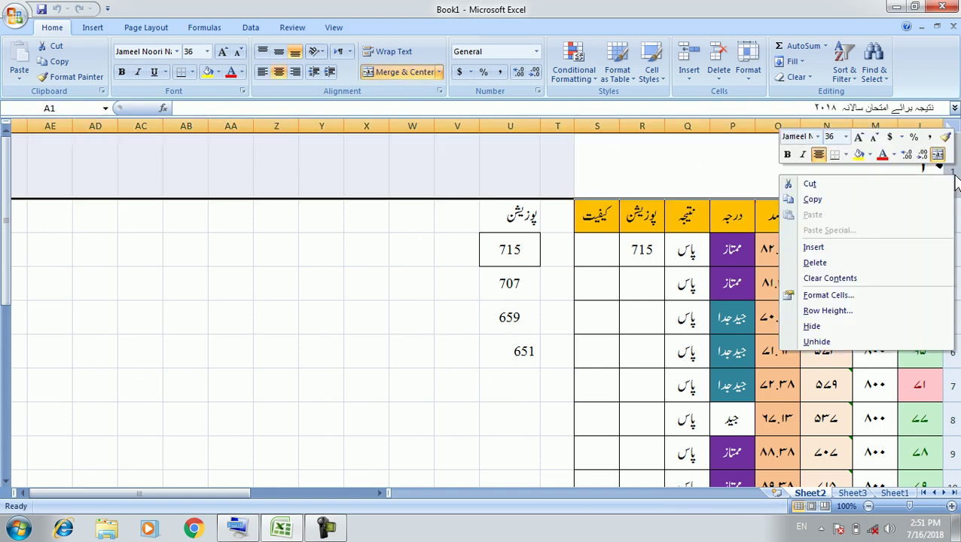
pyautogui.click(815, 248)
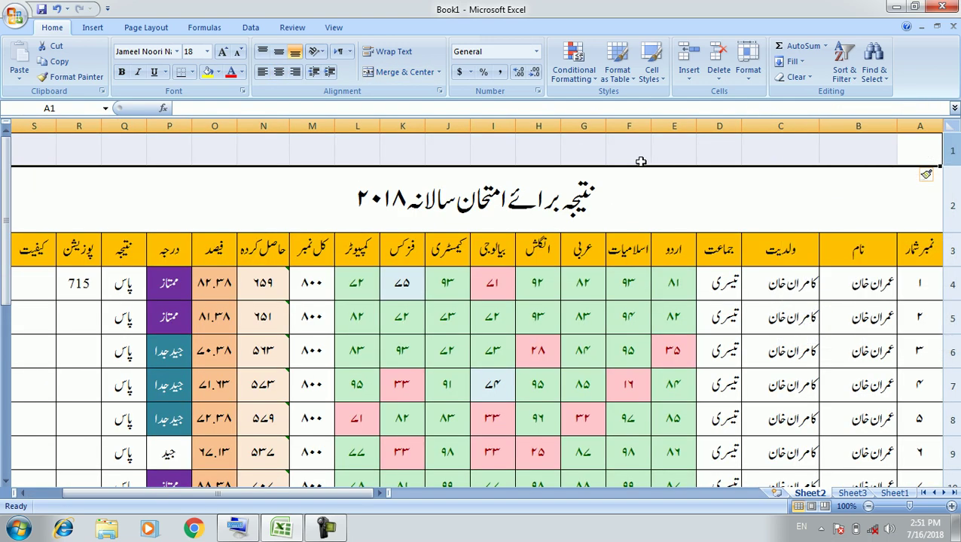
pyautogui.hotkey('ctrl', 'z')
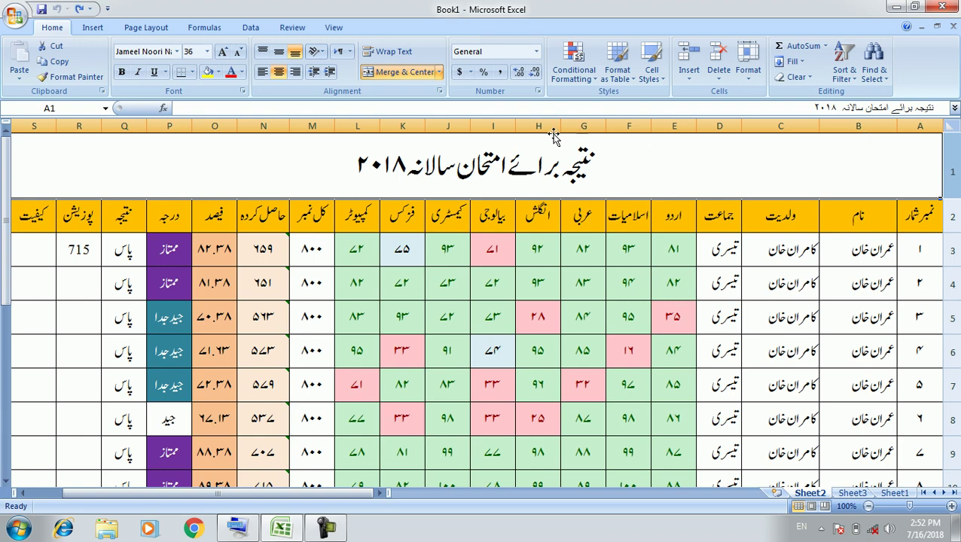
pyautogui.click(789, 125)
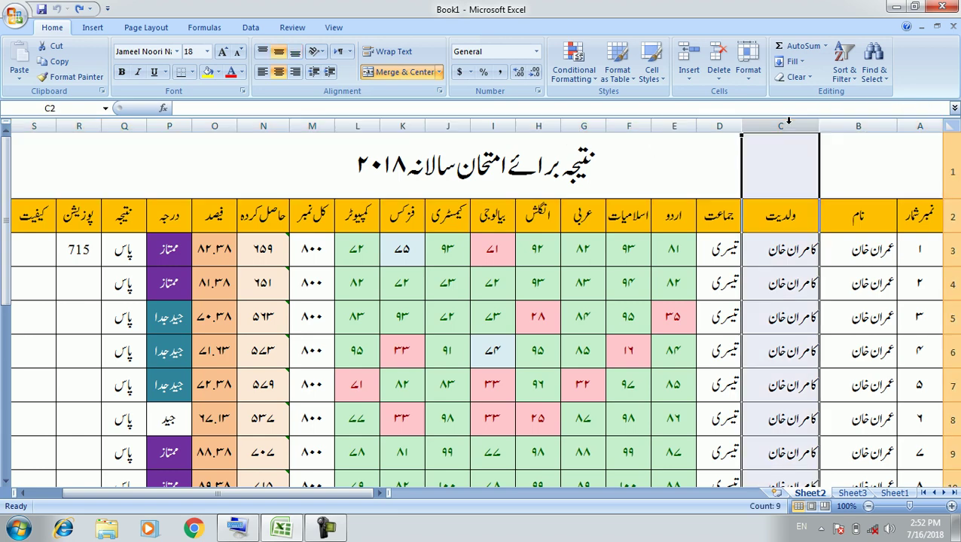
pyautogui.rightClick(784, 126)
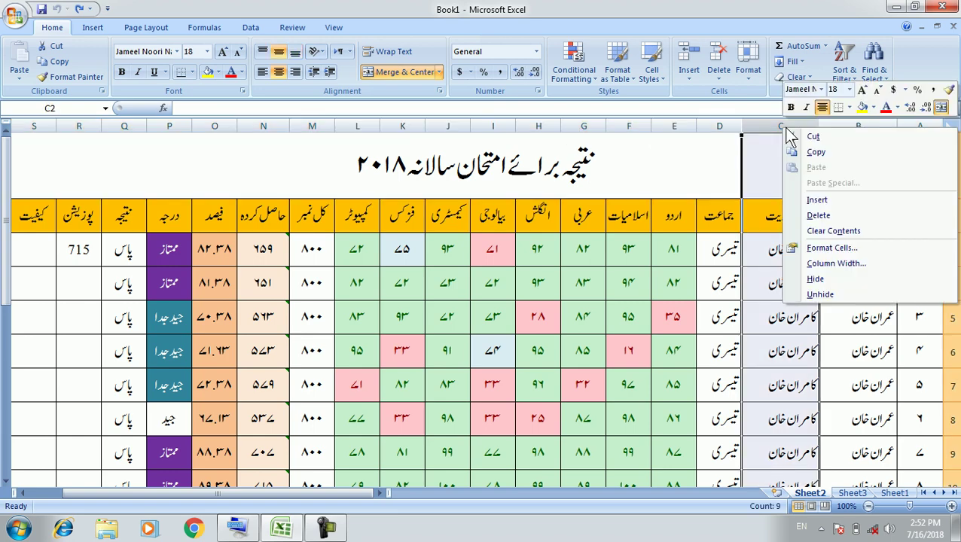
pyautogui.click(807, 195)
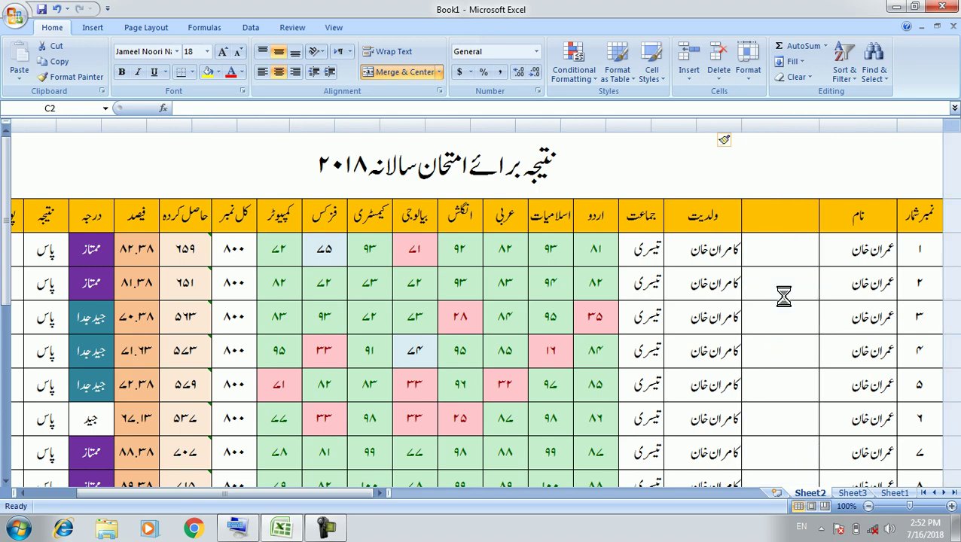
pyautogui.hotkey('ctrl', 'z')
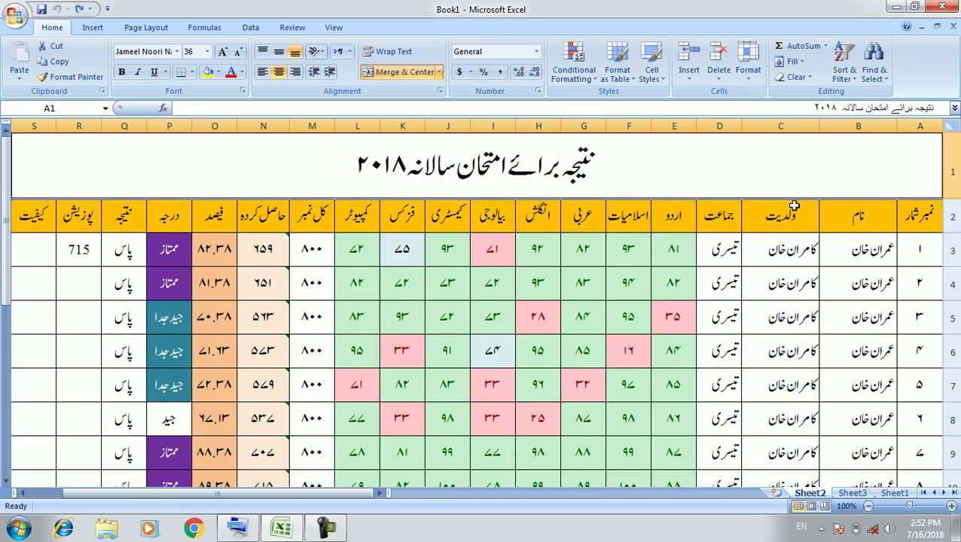
pyautogui.click(801, 306)
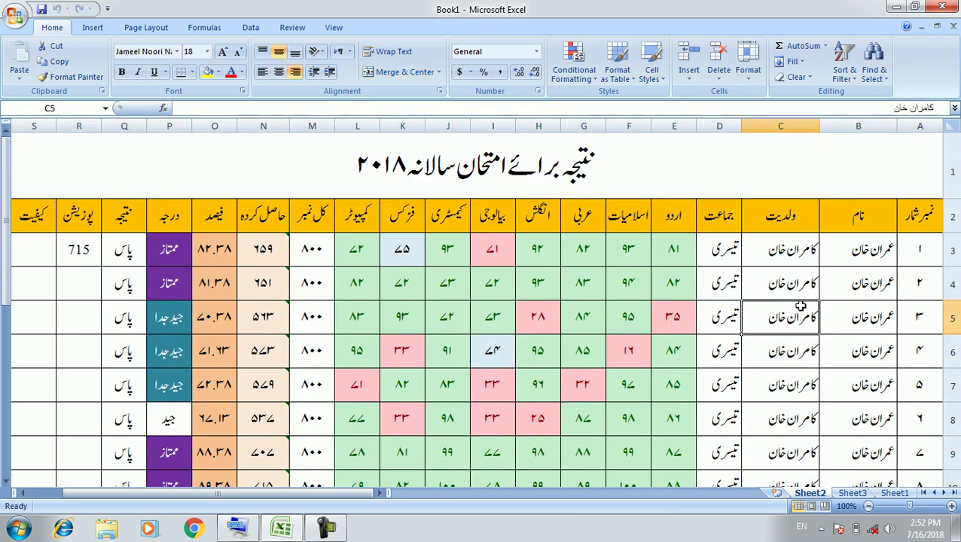
pyautogui.click(687, 76)
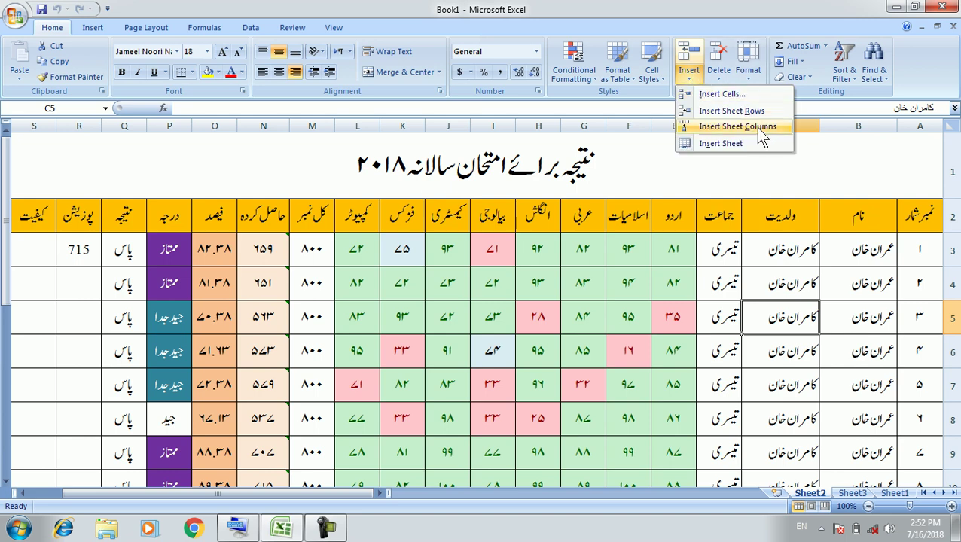
pyautogui.click(791, 360)
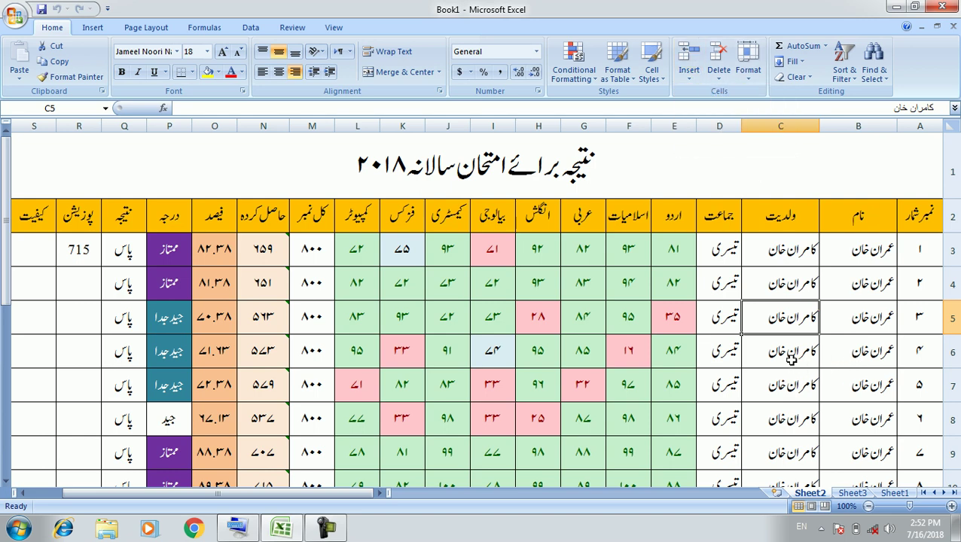
pyautogui.click(791, 361)
pyautogui.click(687, 71)
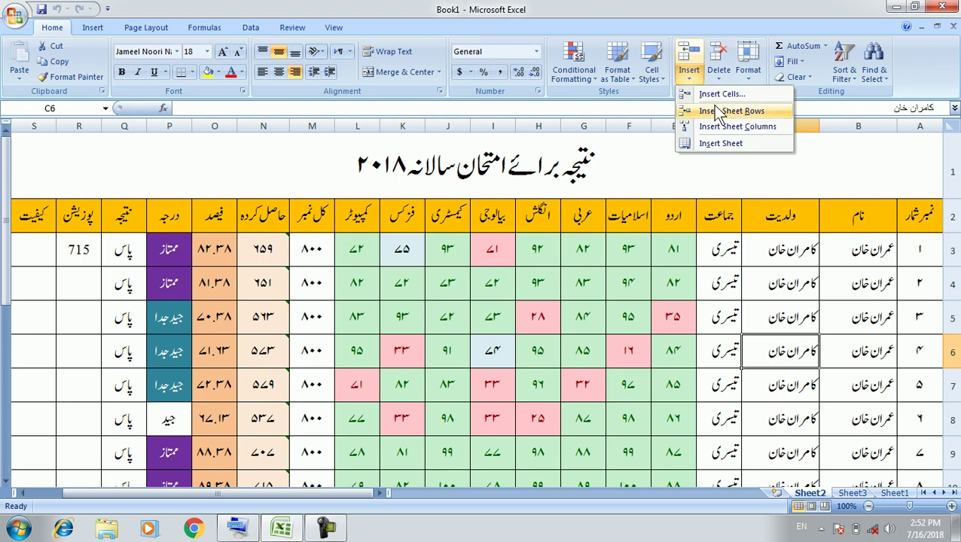
pyautogui.click(715, 92)
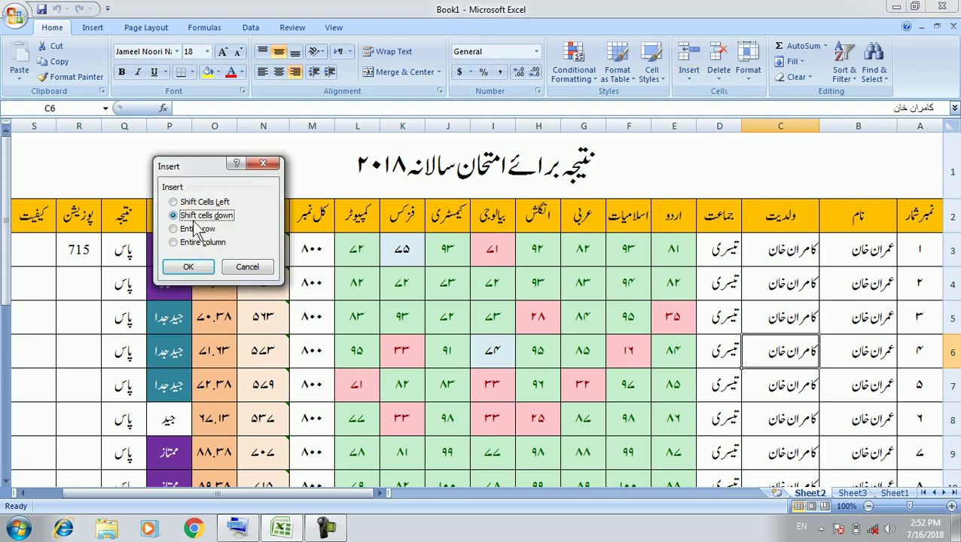
pyautogui.click(189, 267)
pyautogui.click(805, 387)
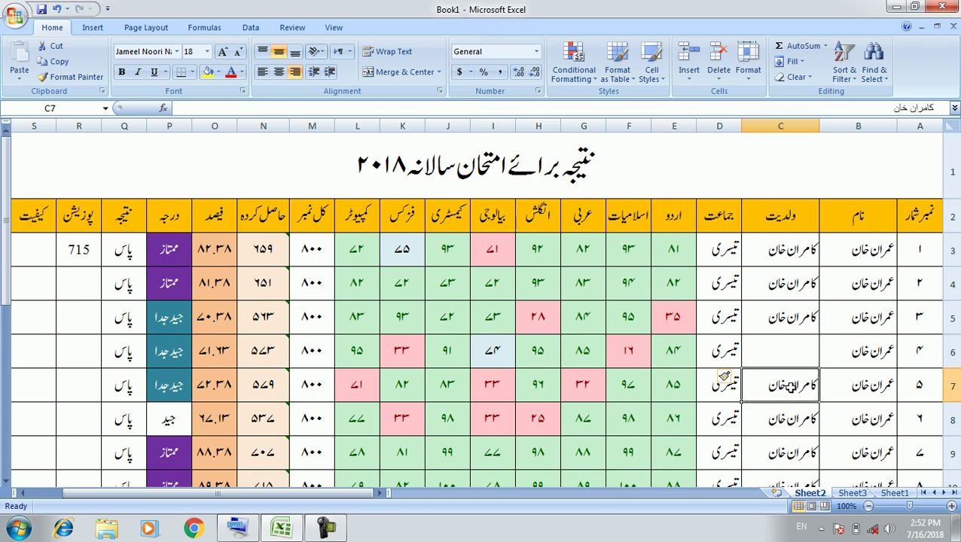
pyautogui.click(784, 347)
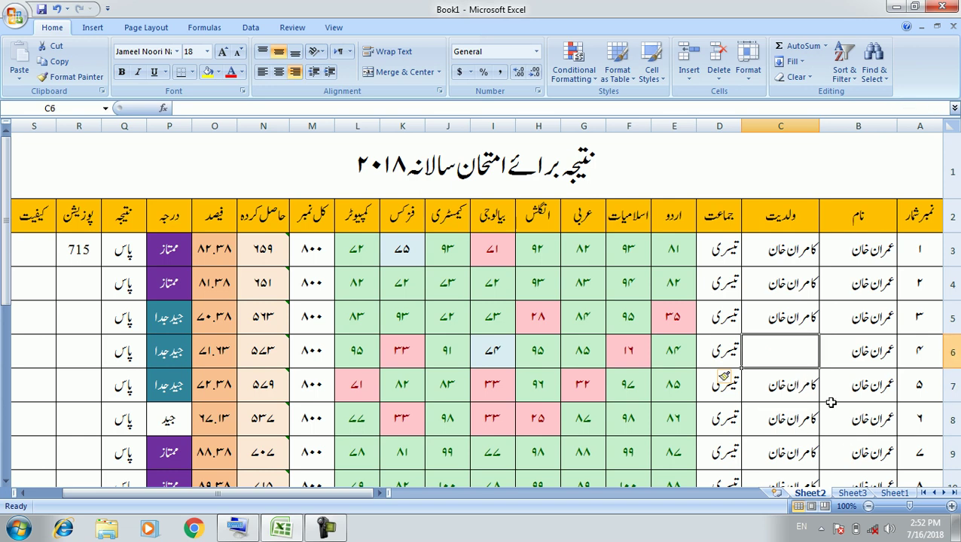
pyautogui.hotkey('ctrl', 'z')
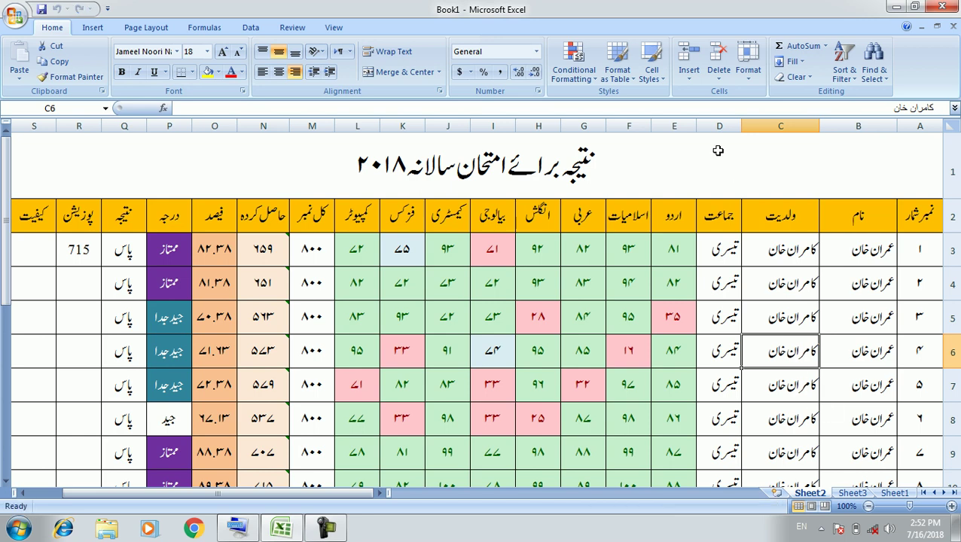
pyautogui.click(690, 69)
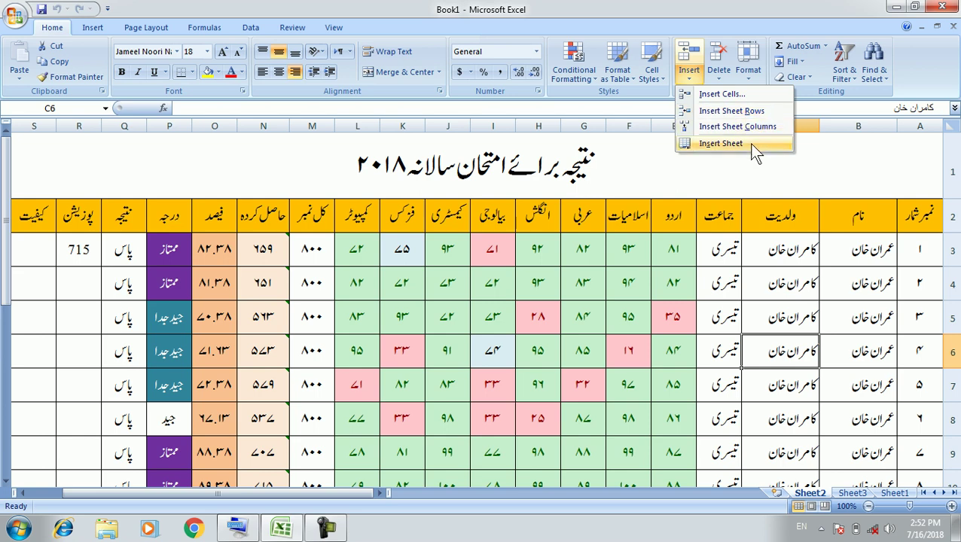
pyautogui.click(810, 498)
pyautogui.rightClick(811, 497)
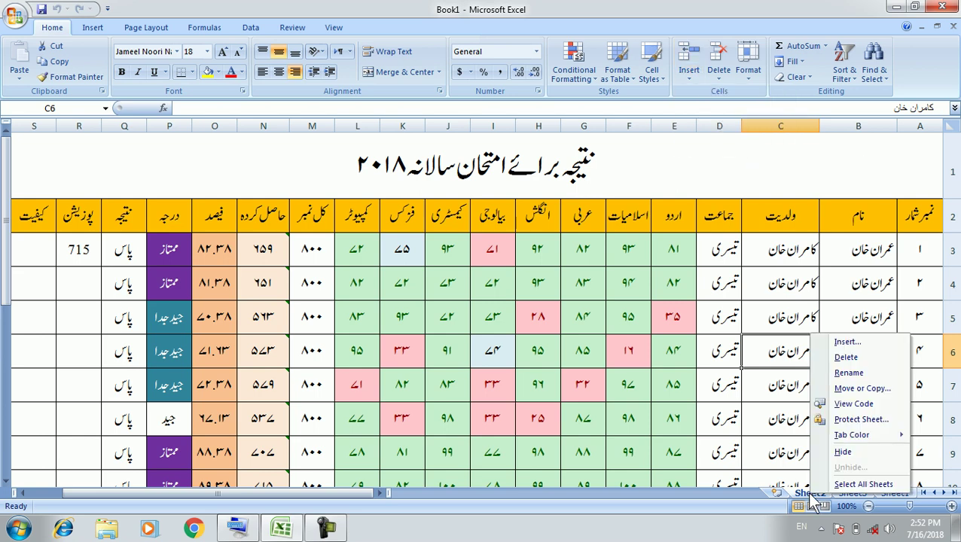
pyautogui.click(858, 343)
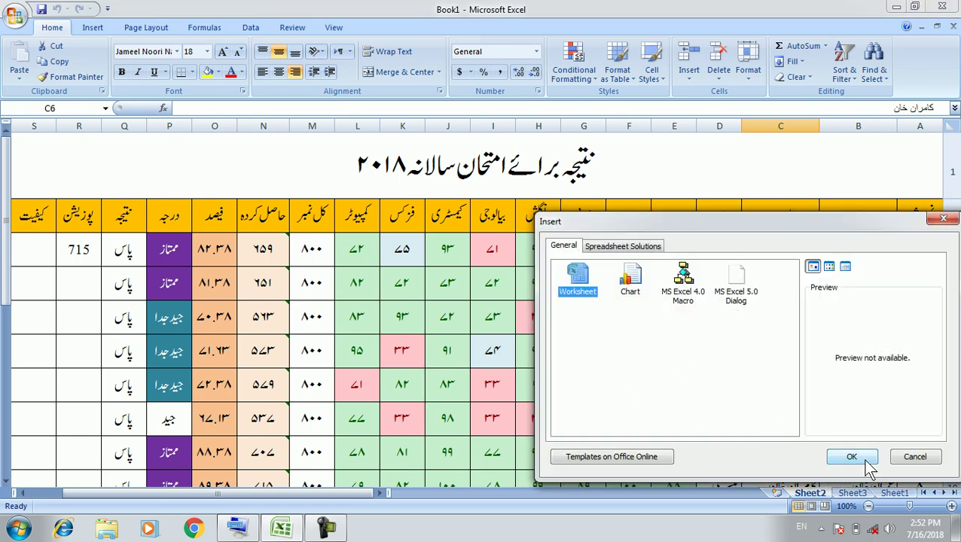
pyautogui.click(915, 458)
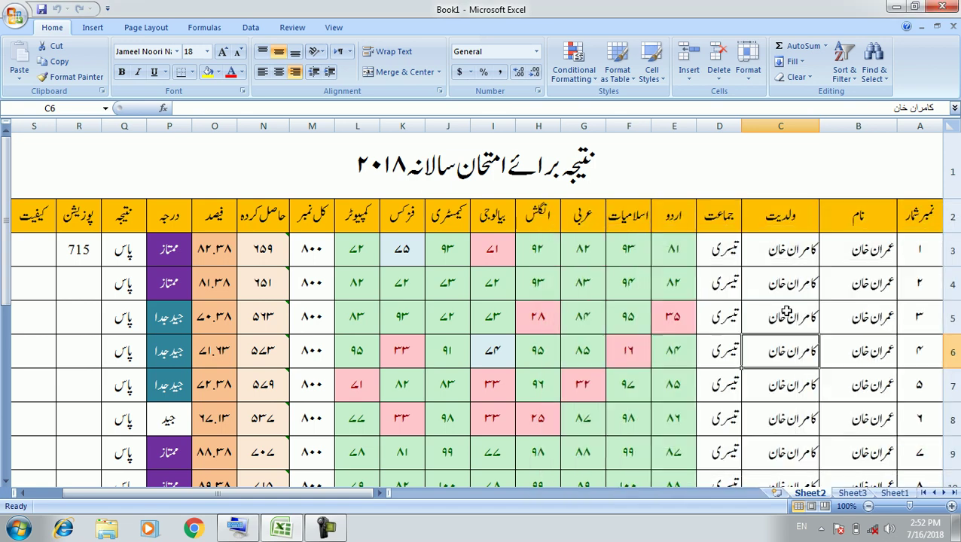
pyautogui.click(776, 392)
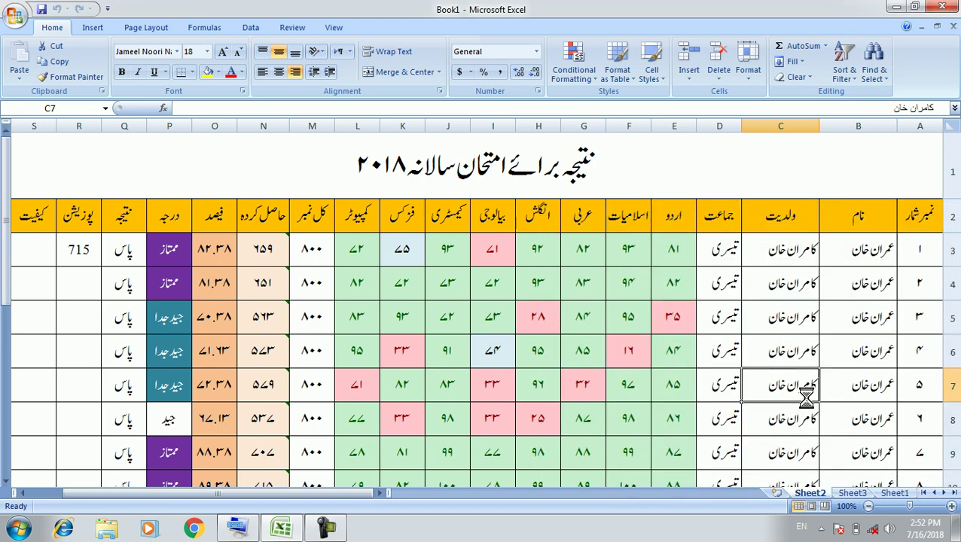
pyautogui.click(726, 75)
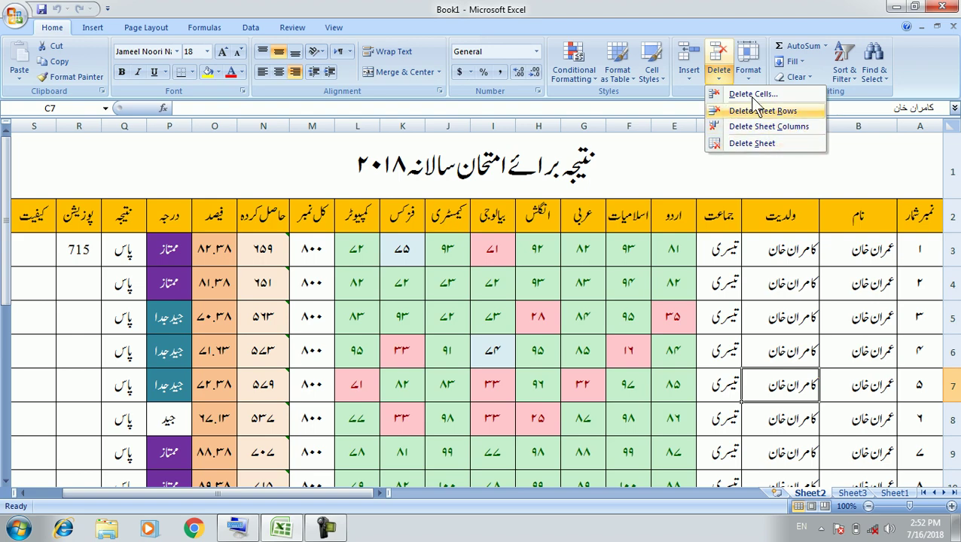
pyautogui.click(769, 409)
pyautogui.click(769, 409)
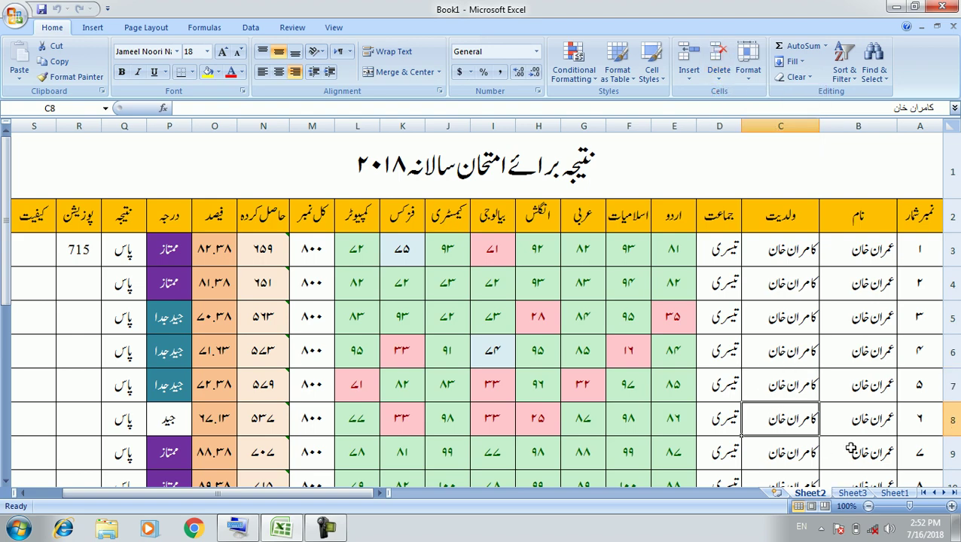
pyautogui.scroll(-1, 663, 387)
pyautogui.scroll(-1, 656, 386)
pyautogui.scroll(1, 656, 386)
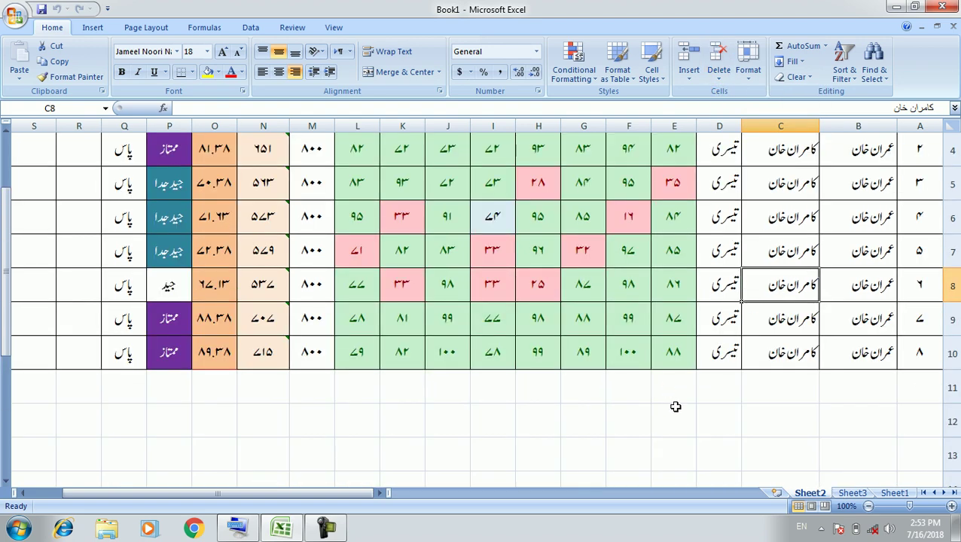
pyautogui.click(682, 420)
pyautogui.scroll(1, 595, 425)
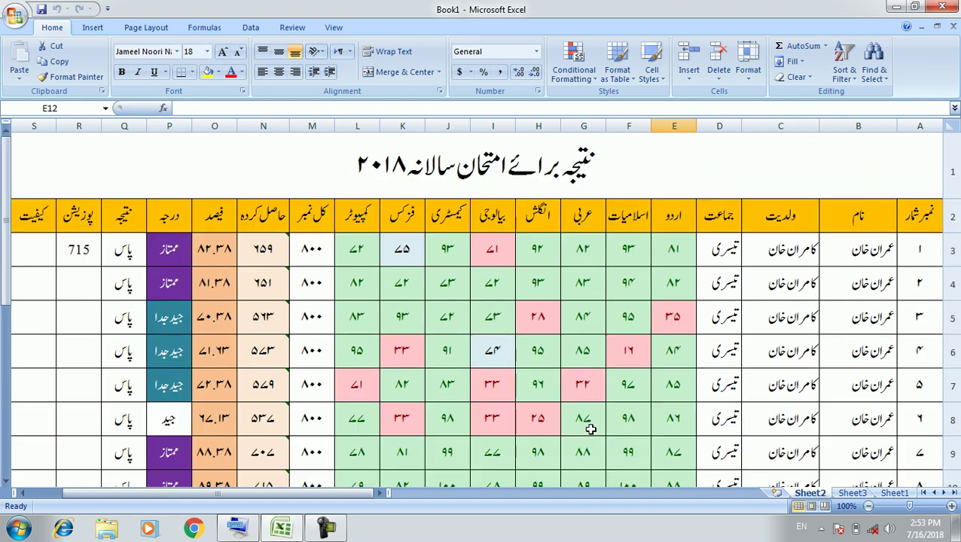
pyautogui.scroll(-3, 591, 430)
pyautogui.scroll(-4, 591, 429)
pyautogui.scroll(7, 591, 430)
pyautogui.scroll(-1, 590, 429)
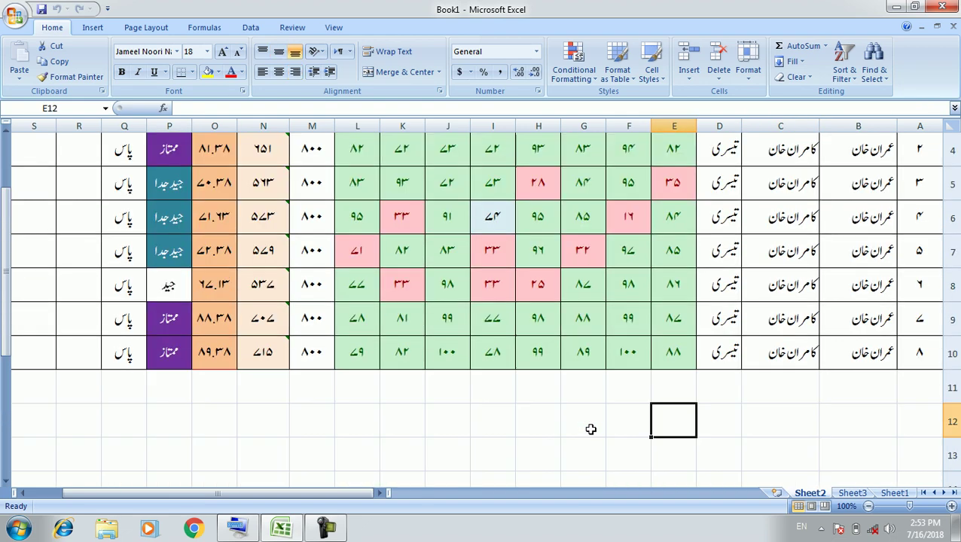
pyautogui.scroll(1, 590, 430)
pyautogui.moveTo(458, 349); pyautogui.dragTo(504, 393)
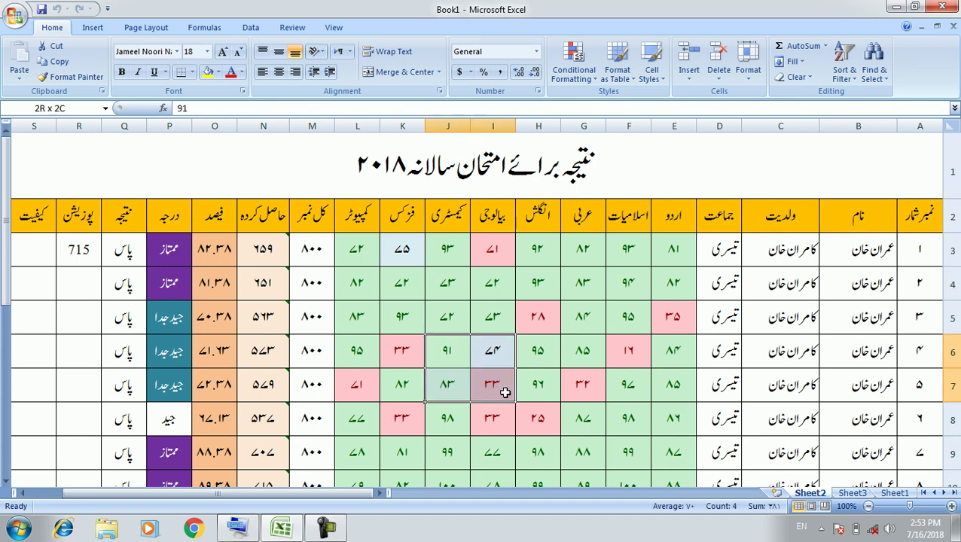
pyautogui.scroll(-1, 673, 385)
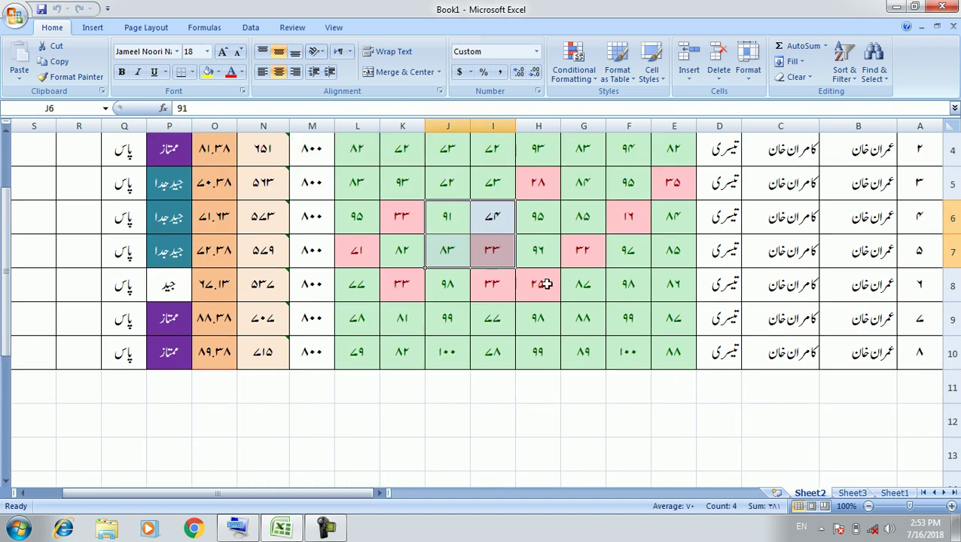
pyautogui.click(721, 75)
pyautogui.click(746, 96)
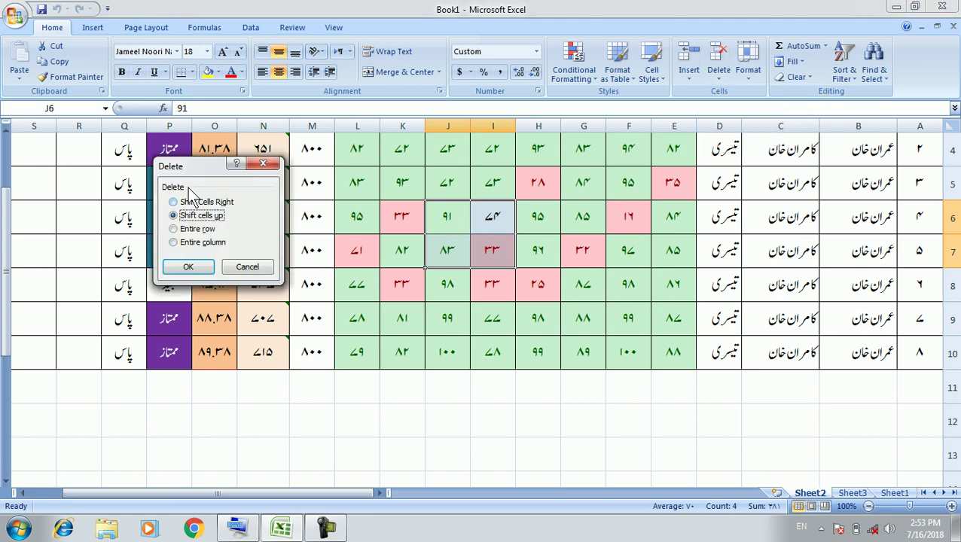
pyautogui.moveTo(191, 166); pyautogui.dragTo(627, 214)
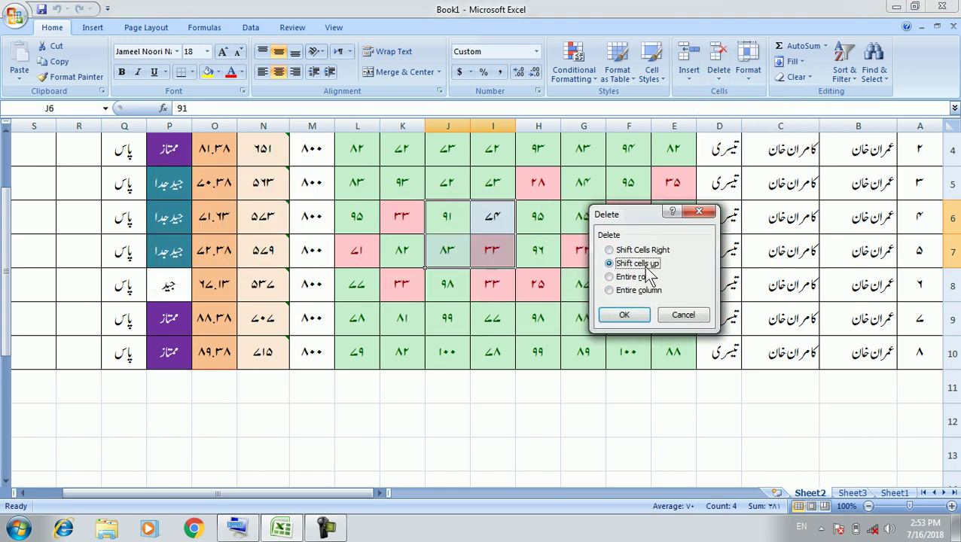
pyautogui.click(626, 315)
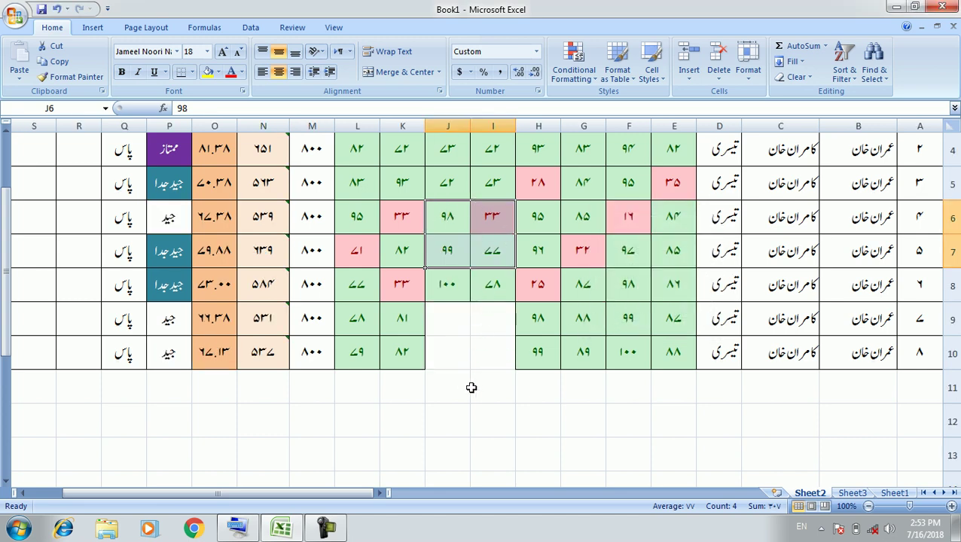
pyautogui.hotkey('ctrl', 'z')
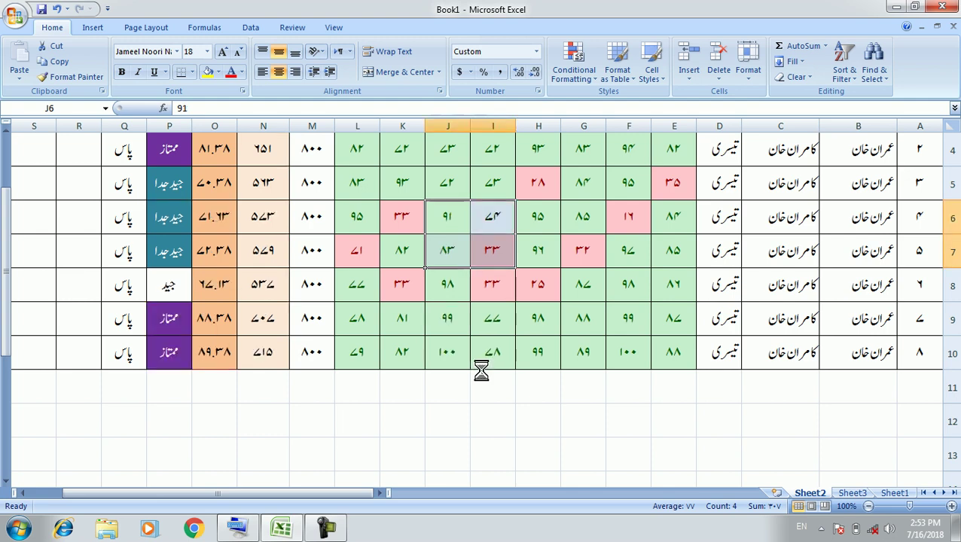
pyautogui.click(687, 75)
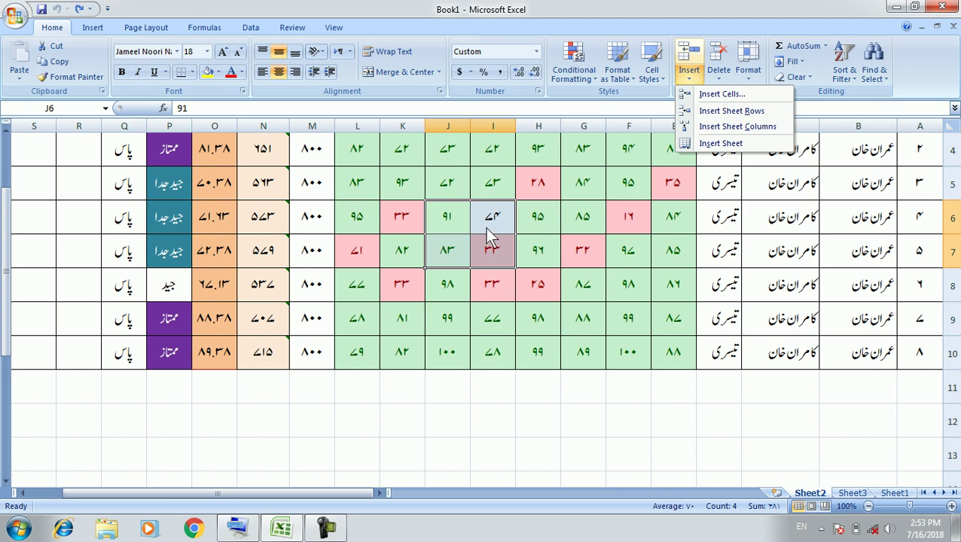
# Insert and then delete rows 6–7, undoing each so both student rows return.
pyautogui.click(742, 111)
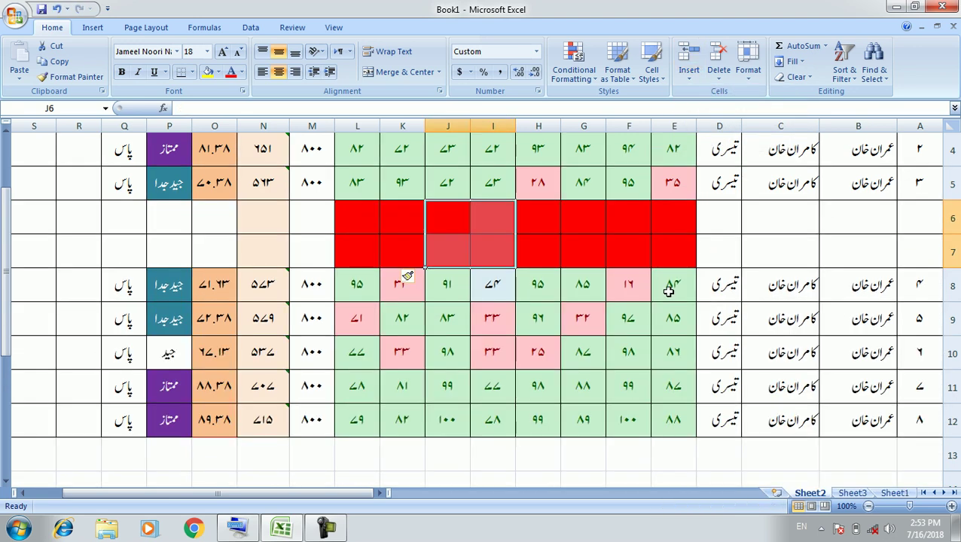
pyautogui.hotkey('ctrl', 'z')
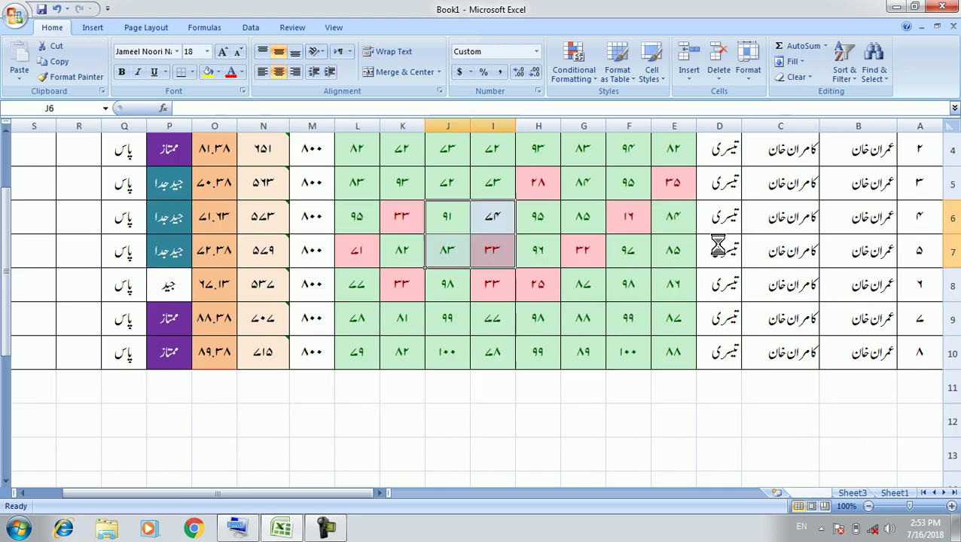
pyautogui.click(719, 74)
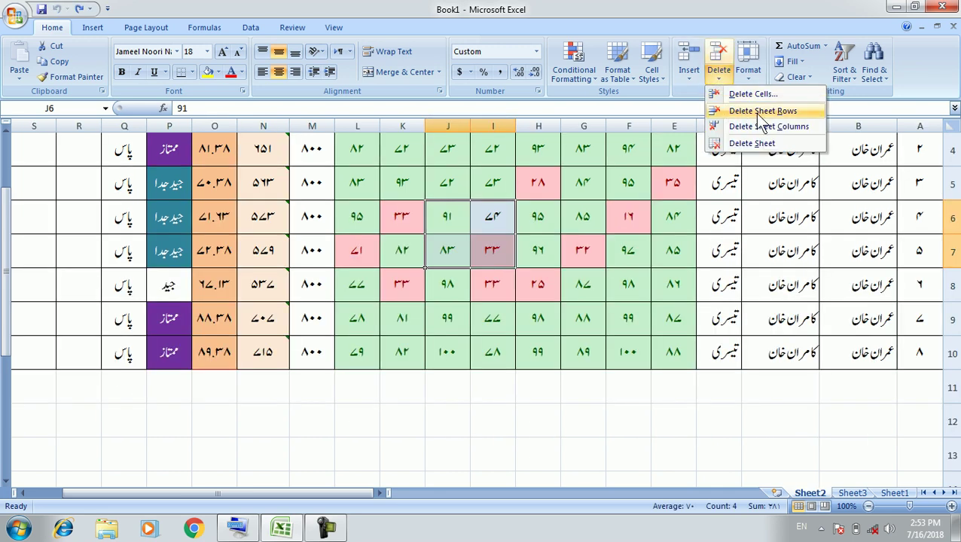
pyautogui.click(746, 113)
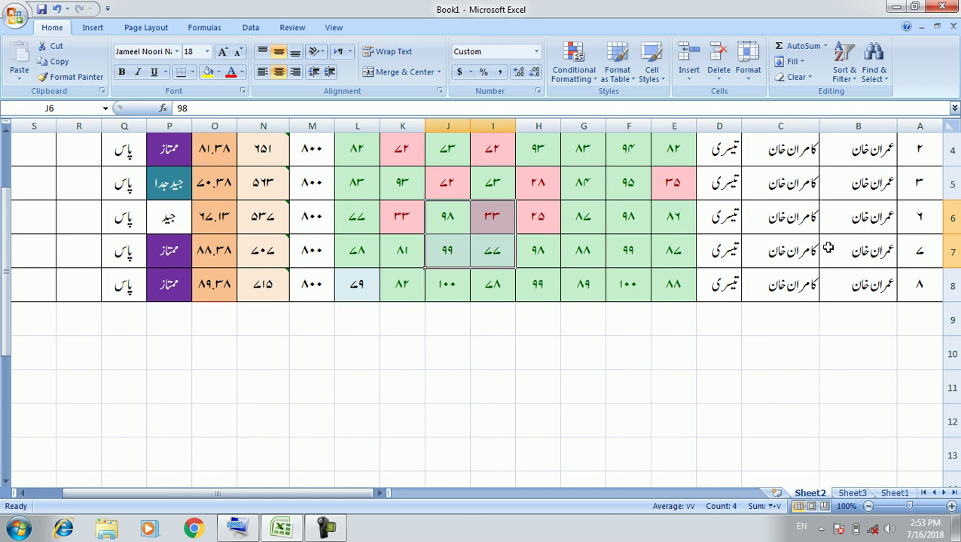
pyautogui.hotkey('ctrl', 'z')
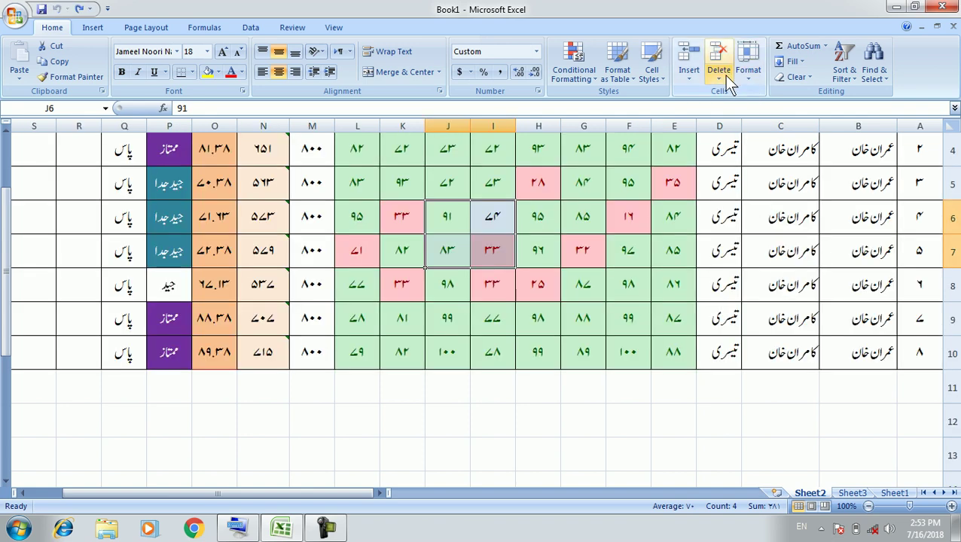
# Delete the selected sheet columns and undo it, keeping every column intact.
pyautogui.click(725, 76)
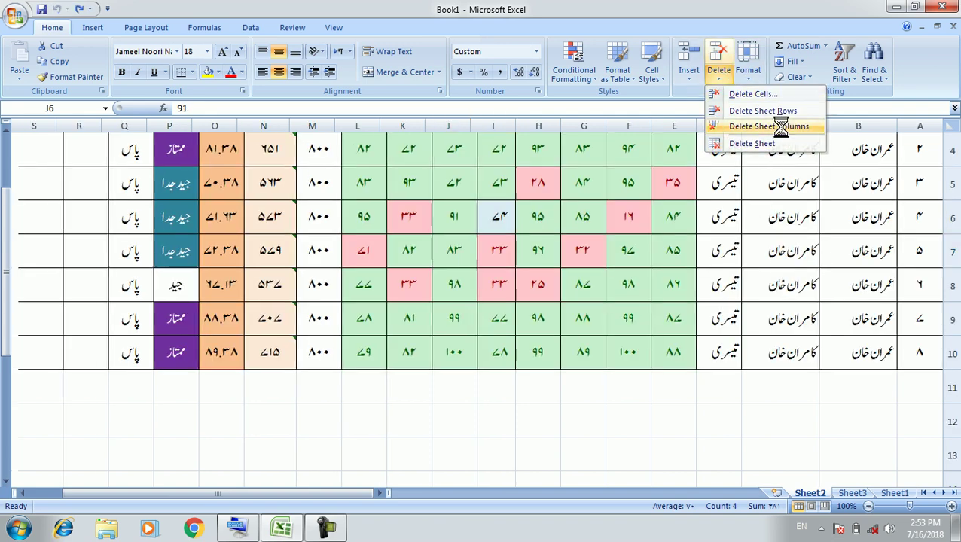
pyautogui.click(776, 127)
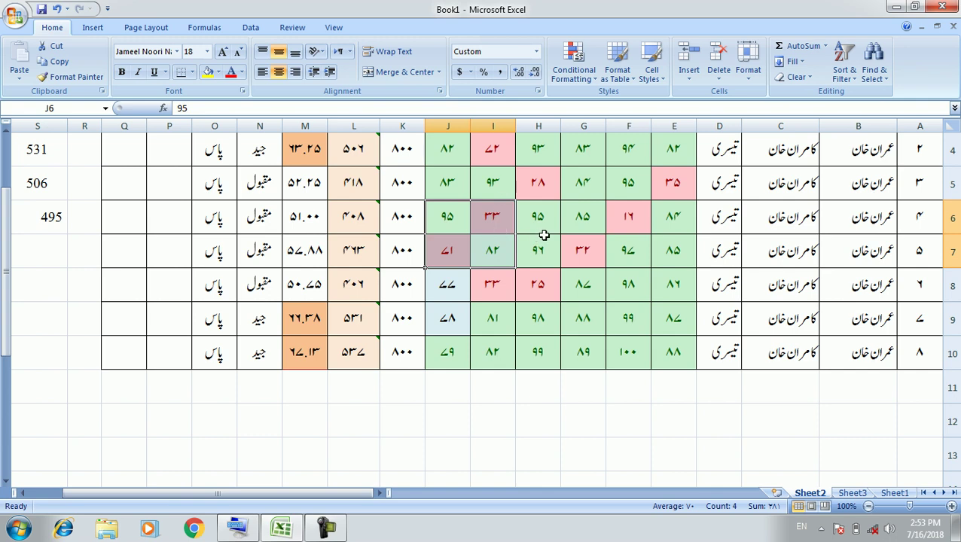
pyautogui.hotkey('ctrl', 'z')
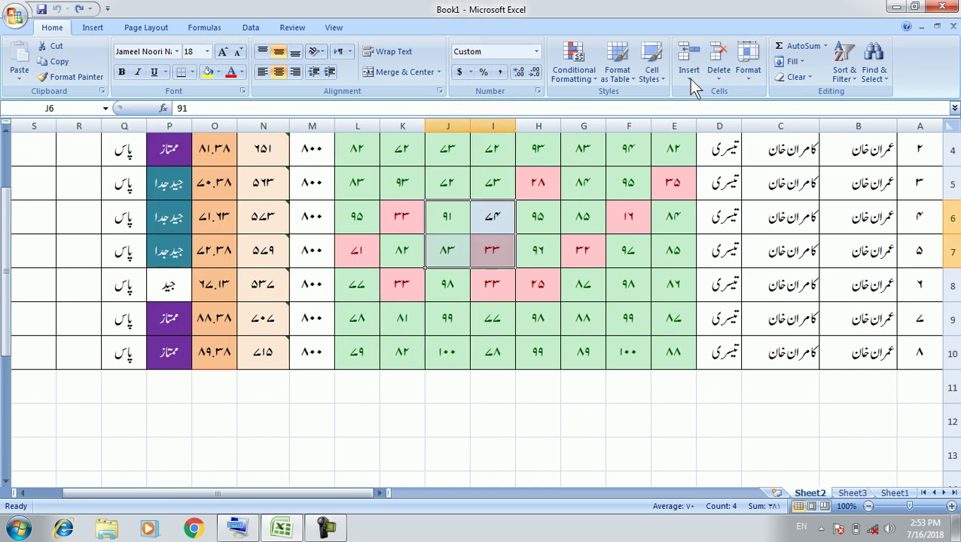
pyautogui.click(715, 76)
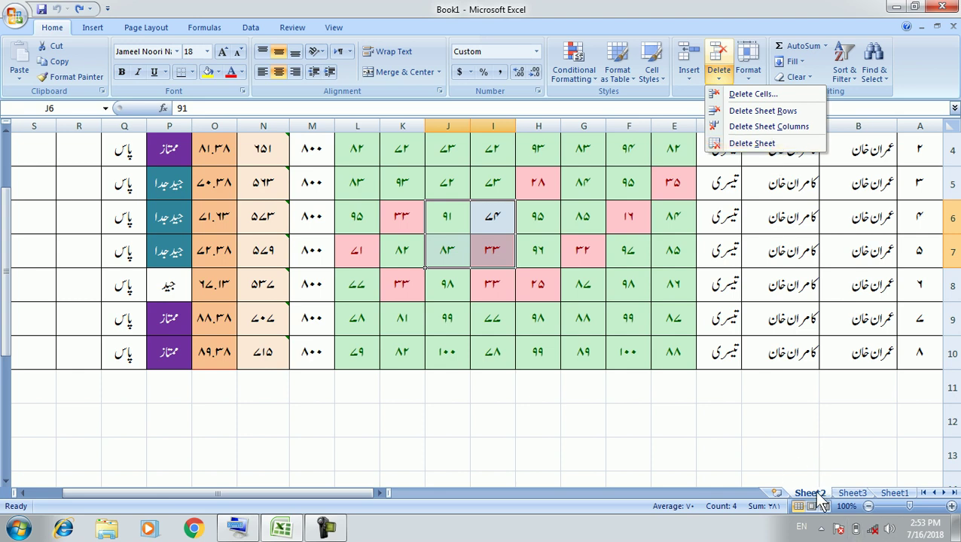
# Select H11 below the marks and save the workbook with Ctrl+S.
pyautogui.click(544, 384)
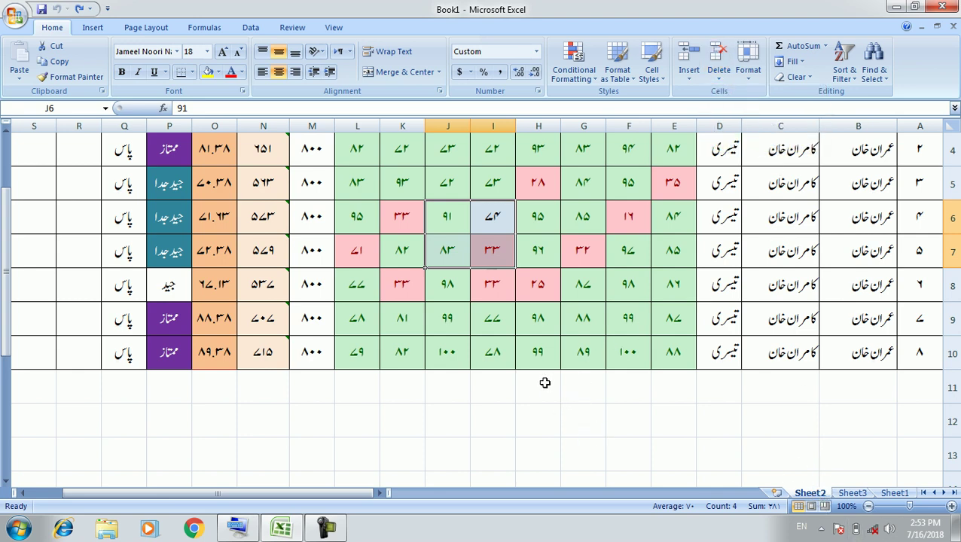
pyautogui.click(540, 386)
pyautogui.hotkey('ctrl', 's')
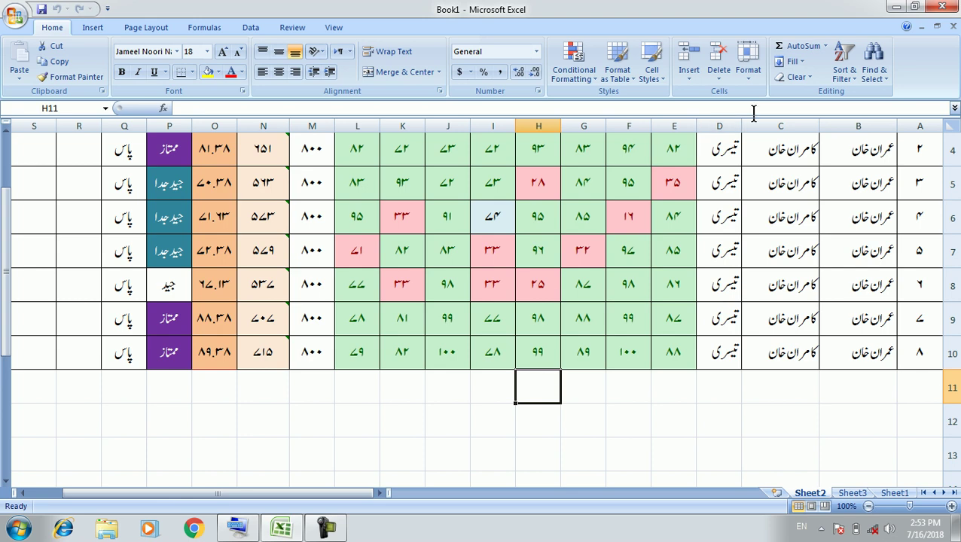
# Look through the Format menu unchanged, then bring up the AutoSum function list.
pyautogui.click(748, 74)
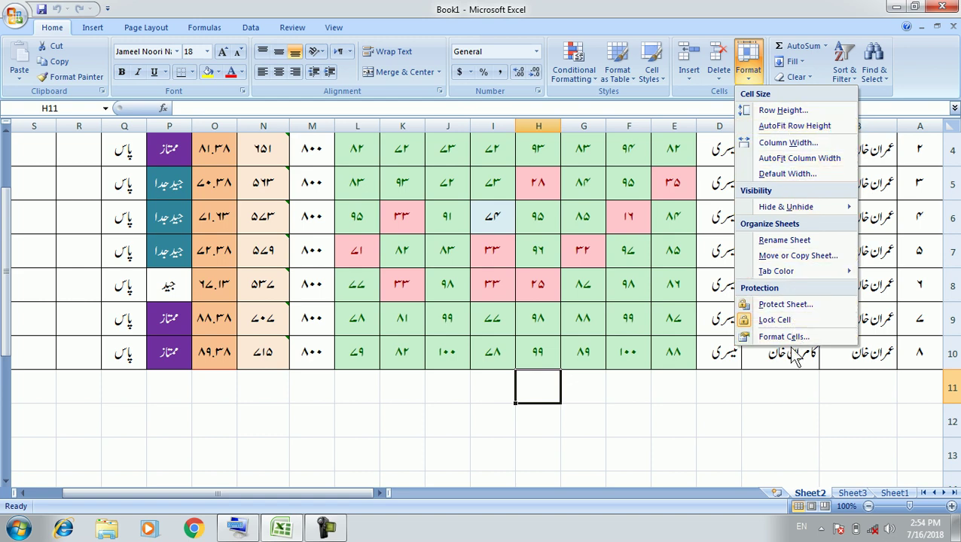
pyautogui.click(780, 180)
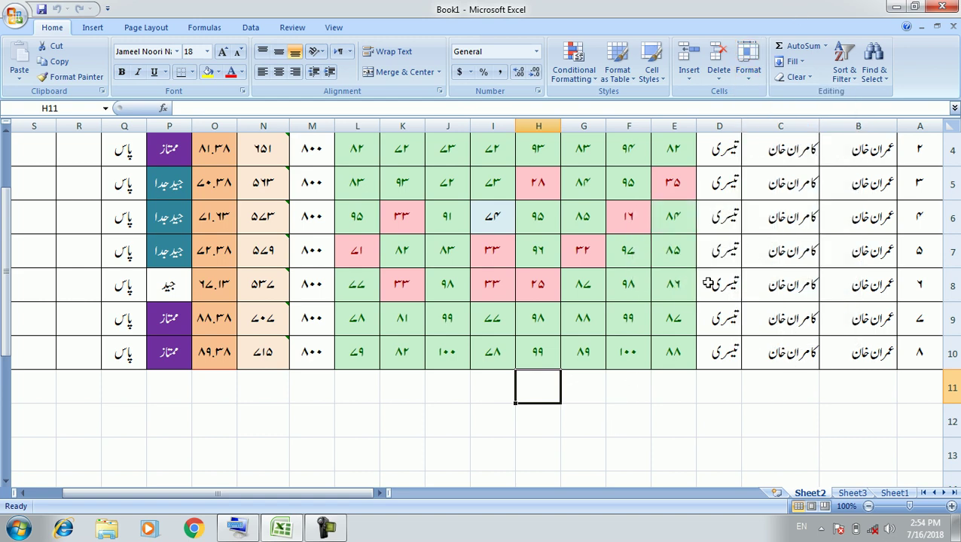
pyautogui.click(825, 47)
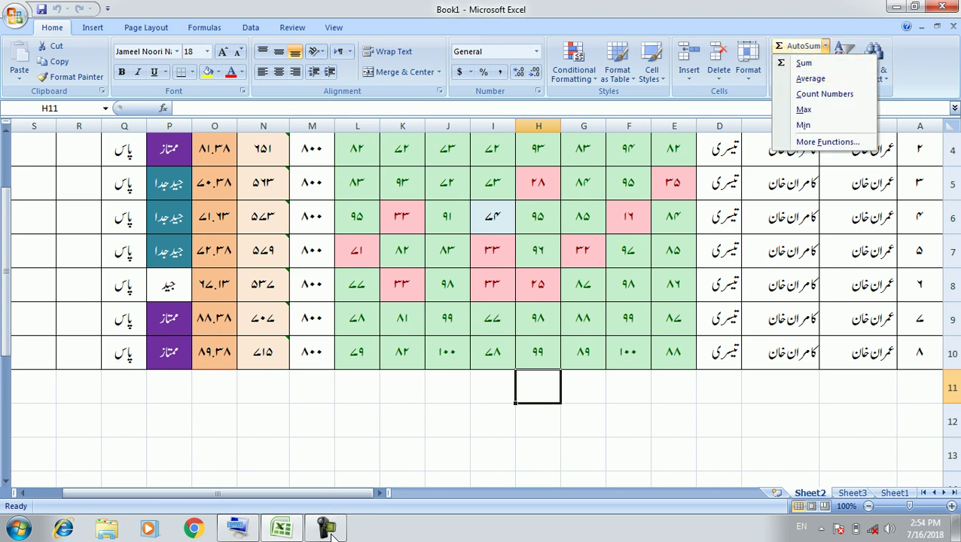
# Save the workbook, abandon a first sum attempt, and reselect H11 under the English marks.
pyautogui.click(450, 435)
pyautogui.hotkey('ctrl', 's')
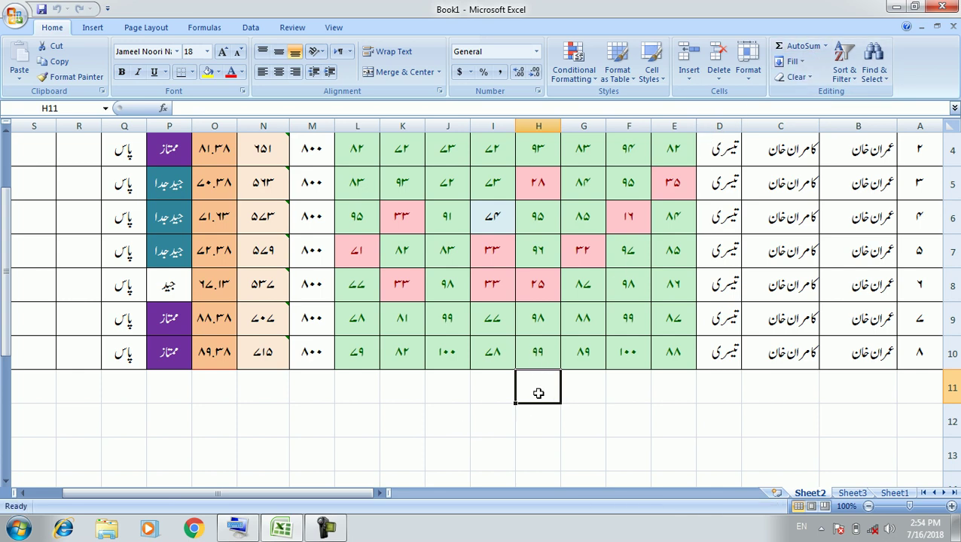
pyautogui.click(796, 45)
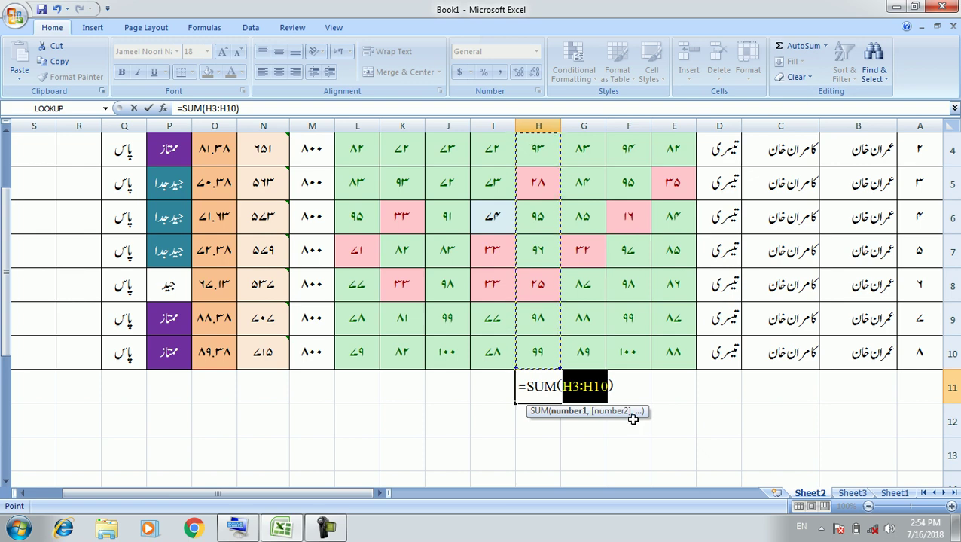
pyautogui.press('Escape')
pyautogui.click(525, 420)
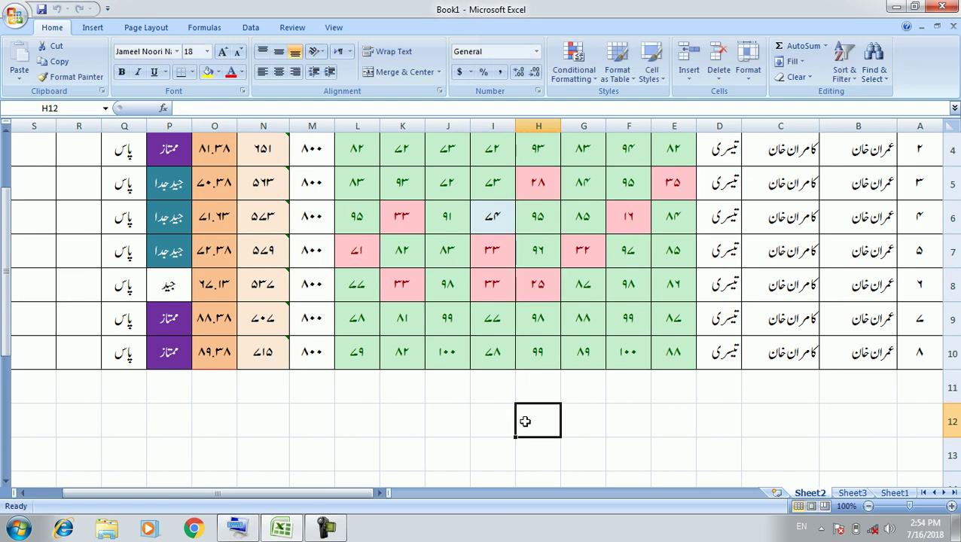
pyautogui.scroll(1, 525, 422)
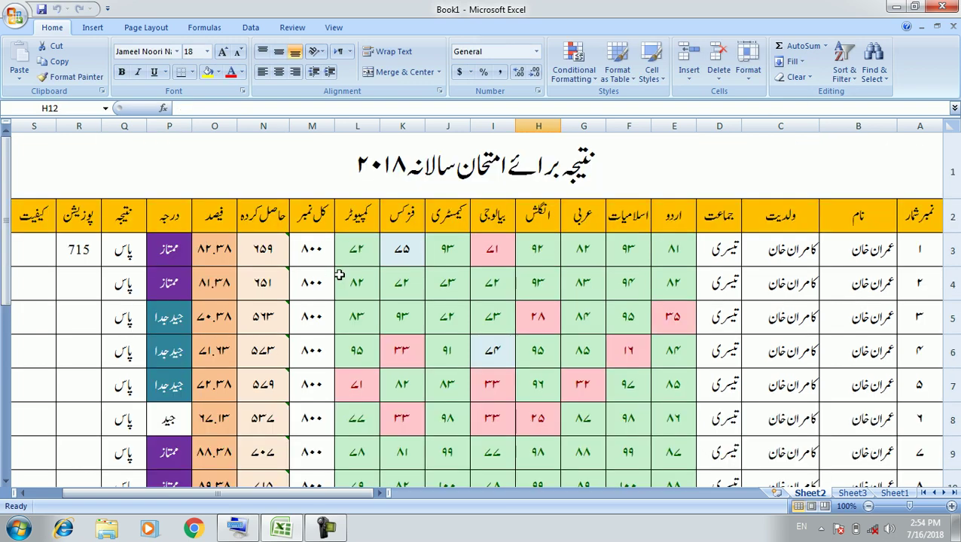
pyautogui.scroll(-2, 420, 314)
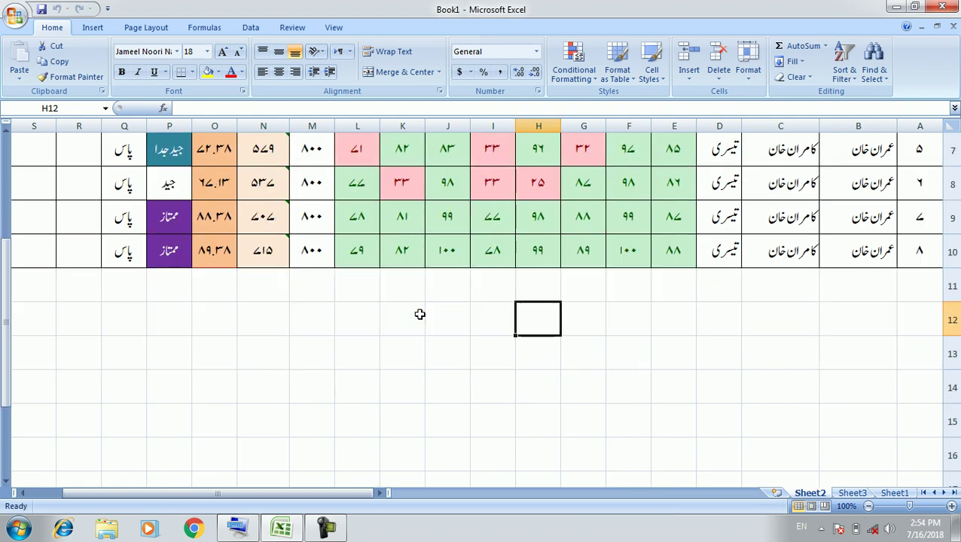
pyautogui.scroll(1, 420, 314)
pyautogui.click(539, 393)
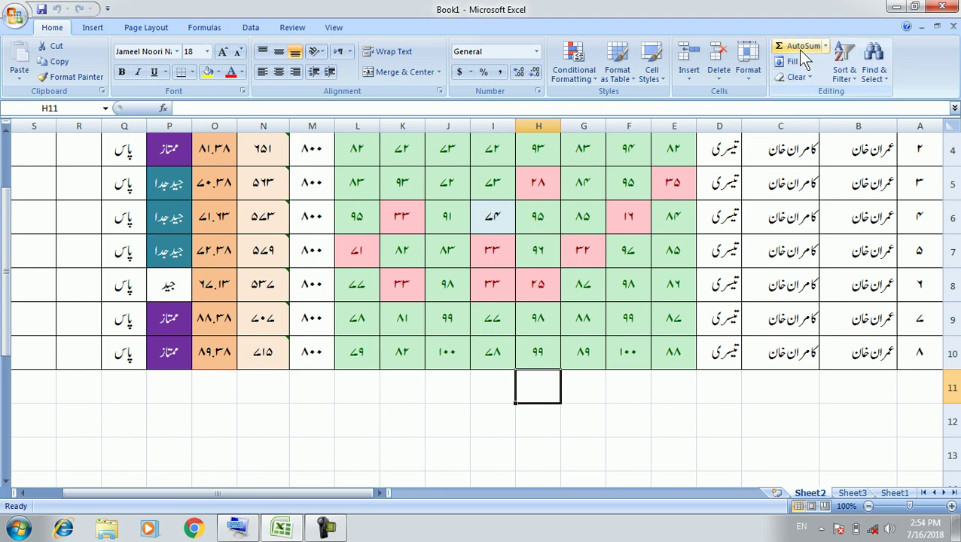
# Insert =SUM(H3:H10) into H11 with AutoSum, giving 626.
pyautogui.click(826, 46)
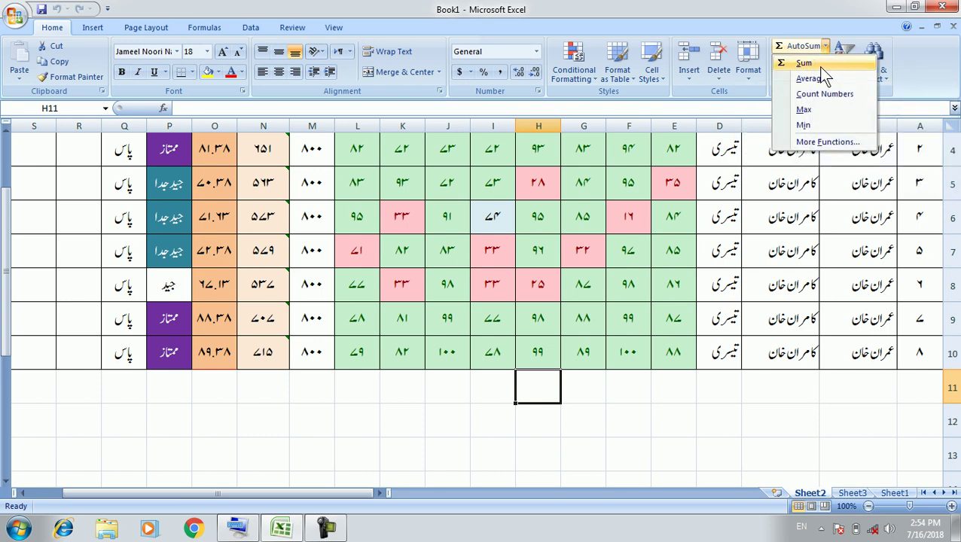
pyautogui.click(819, 64)
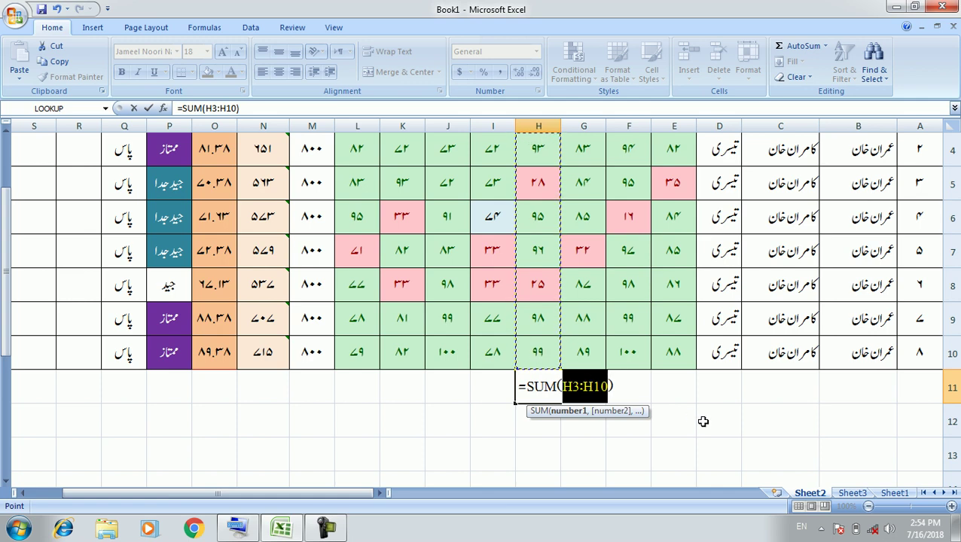
pyautogui.press('Return')
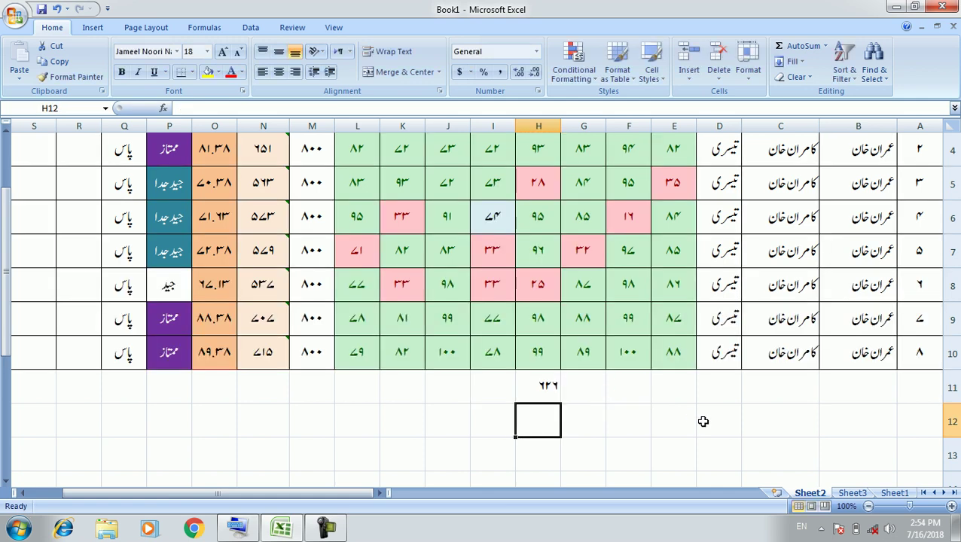
# Select H3:H10 to confirm the 626 total in the status bar, then recheck H11.
pyautogui.press('Up')
pyautogui.press('Up')
pyautogui.press('Up')
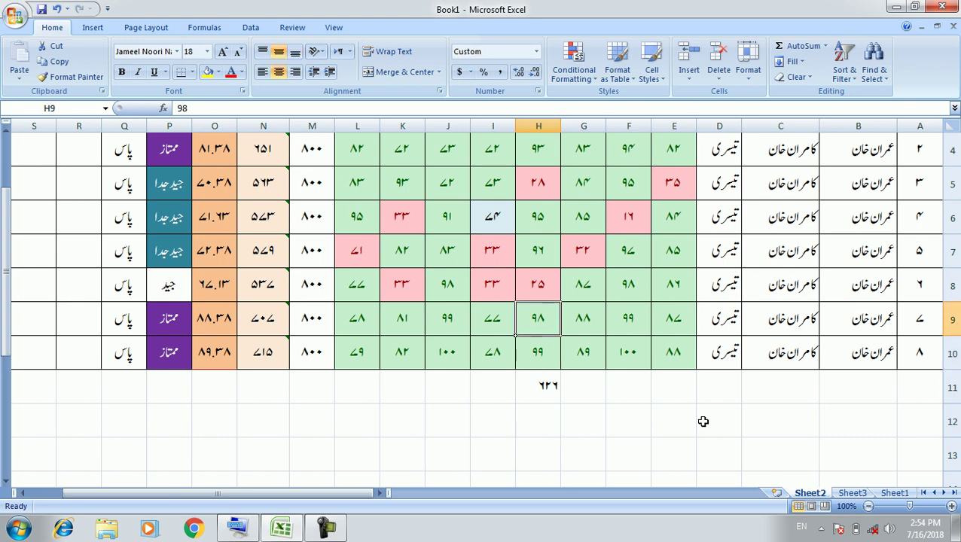
pyautogui.press('Down')
pyautogui.hotkey('shift', 'Up')
pyautogui.hotkey('shift', 'Up')
pyautogui.hotkey('shift', 'Up')
pyautogui.hotkey('shift', 'Up')
pyautogui.hotkey('shift', 'Up')
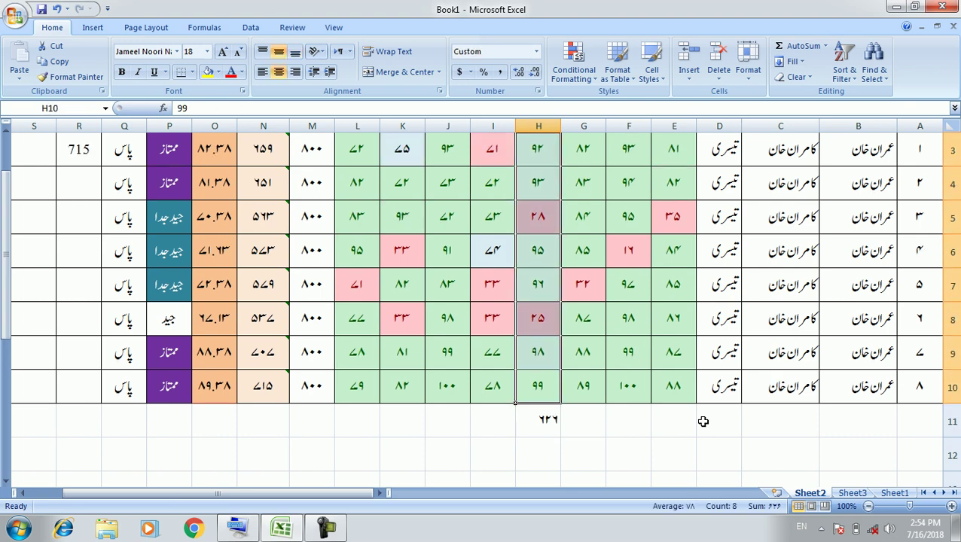
pyautogui.hotkey('shift', 'Up')
pyautogui.hotkey('shift', 'Up')
pyautogui.hotkey('shift', 'Up')
pyautogui.hotkey('ctrl', 'a')
pyautogui.press('Left')
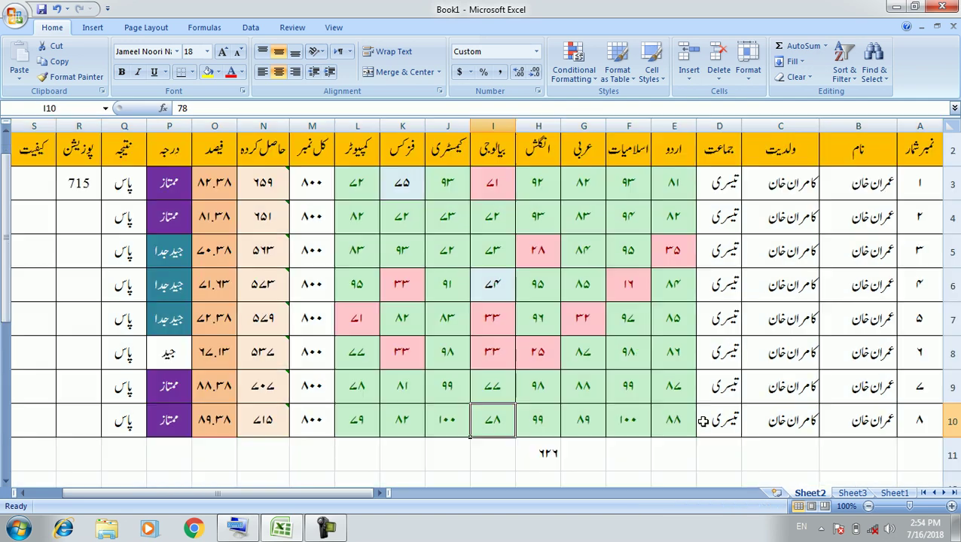
pyautogui.moveTo(538, 186); pyautogui.dragTo(546, 419)
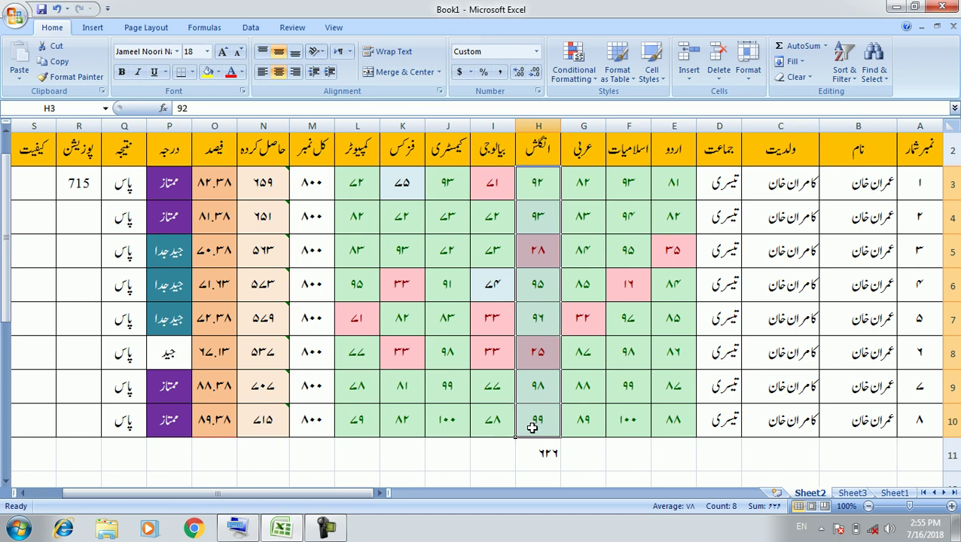
pyautogui.click(538, 455)
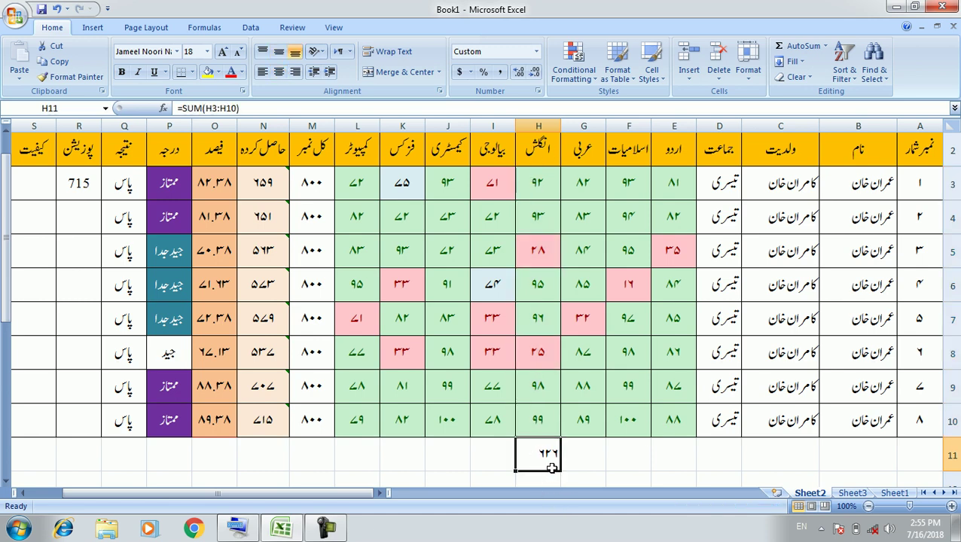
pyautogui.click(594, 458)
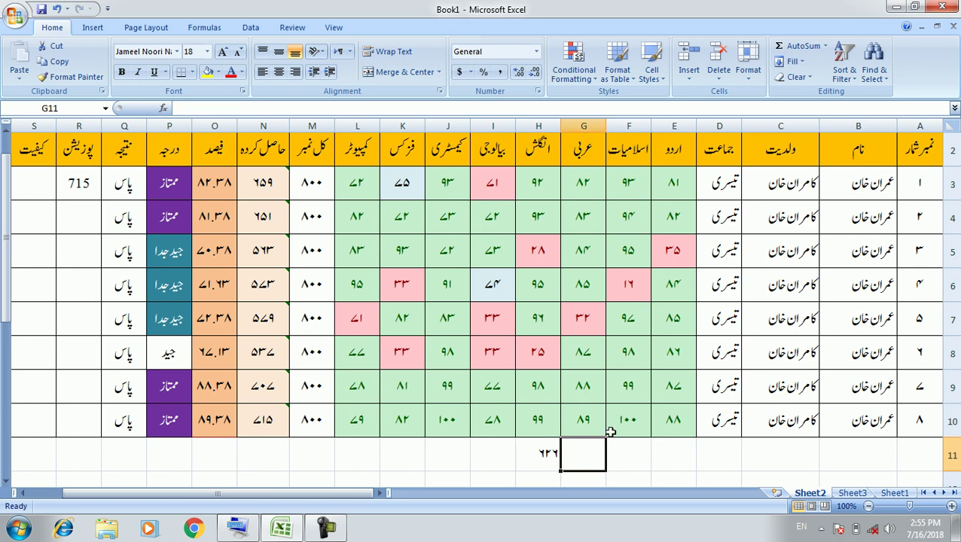
# Insert =AVERAGE(G3:G10) into G11 with AutoSum, giving 79, and check the formula.
pyautogui.click(826, 47)
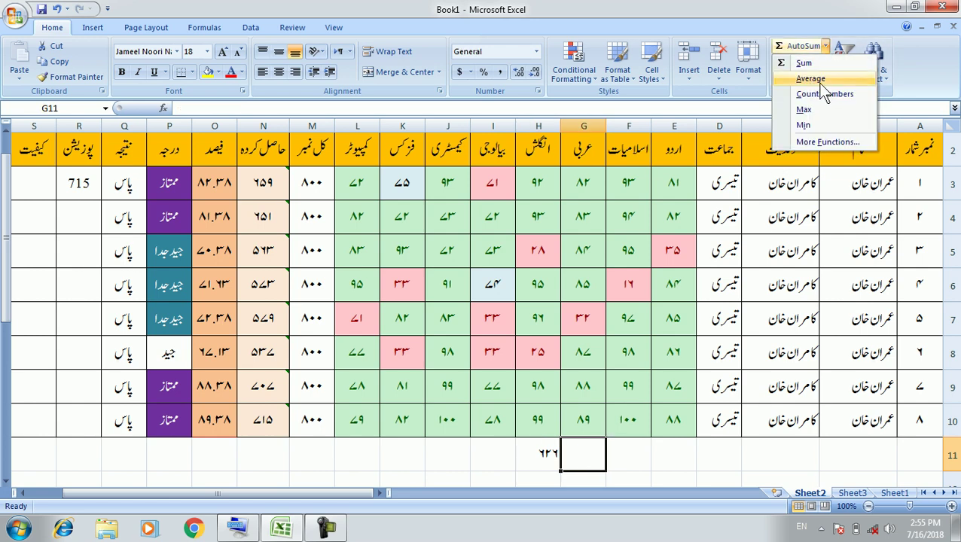
pyautogui.click(821, 80)
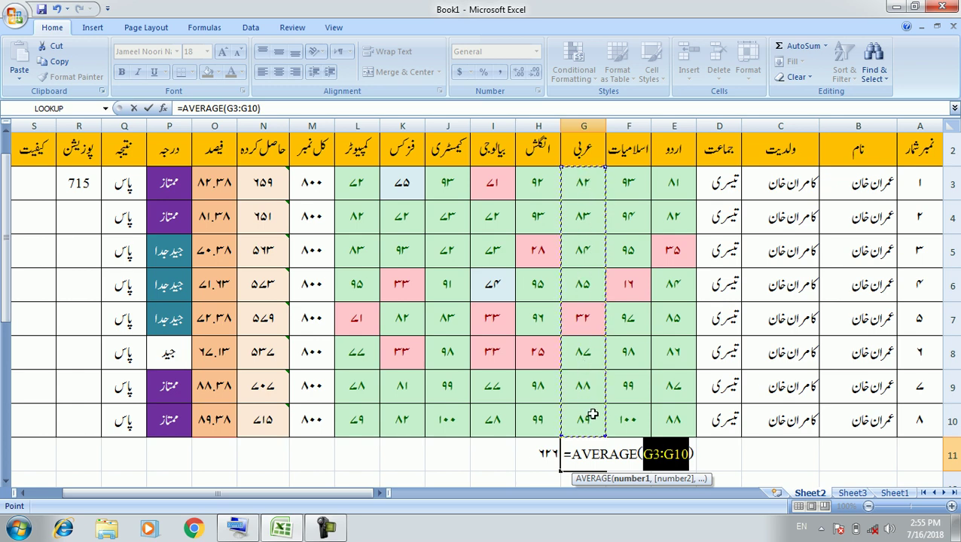
pyautogui.press('Return')
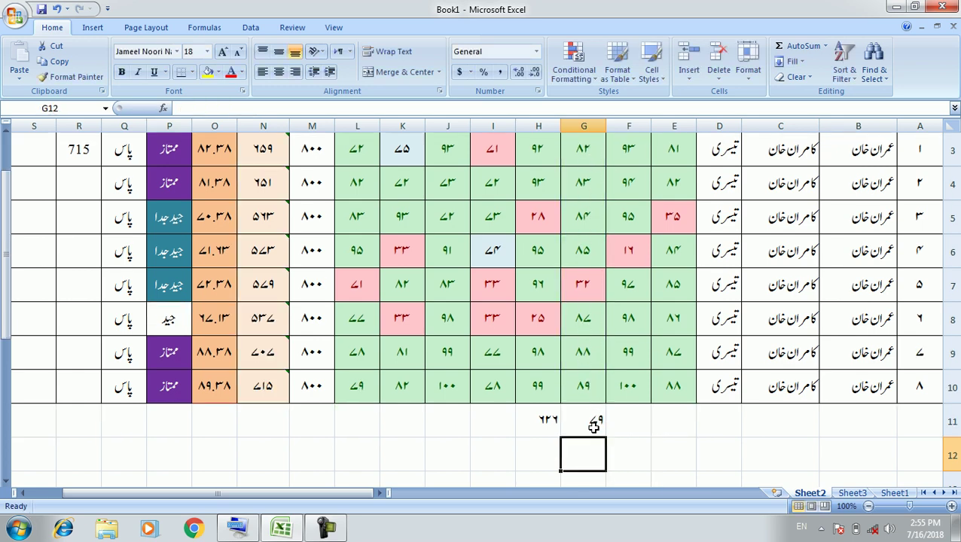
pyautogui.click(594, 427)
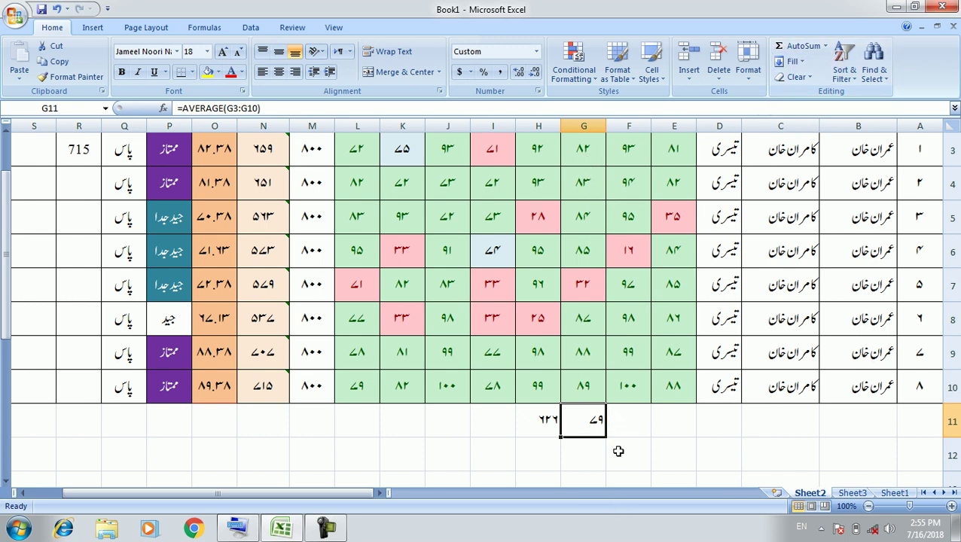
pyautogui.click(497, 429)
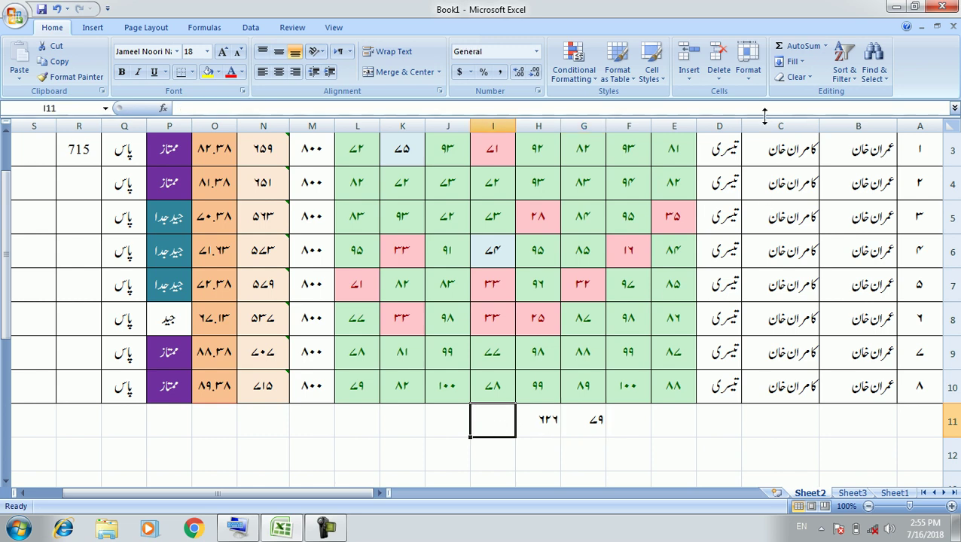
# Insert =COUNT(I3:I10) into I11 with AutoSum, showing 8.
pyautogui.click(826, 47)
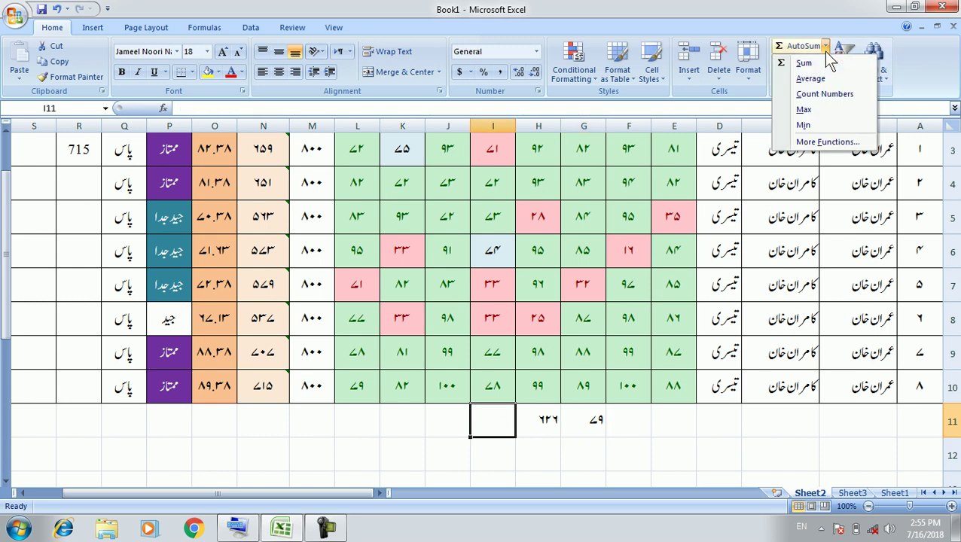
pyautogui.click(825, 94)
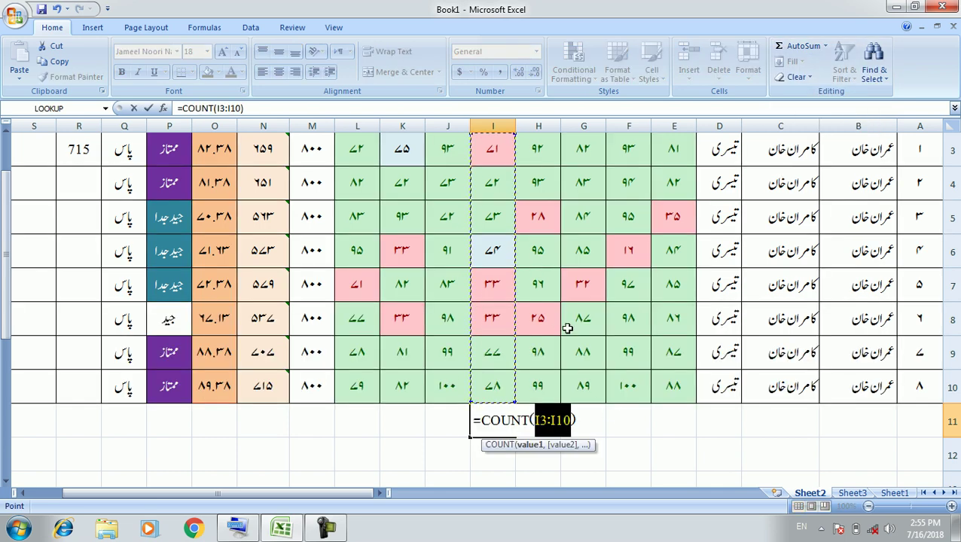
pyautogui.press('Return')
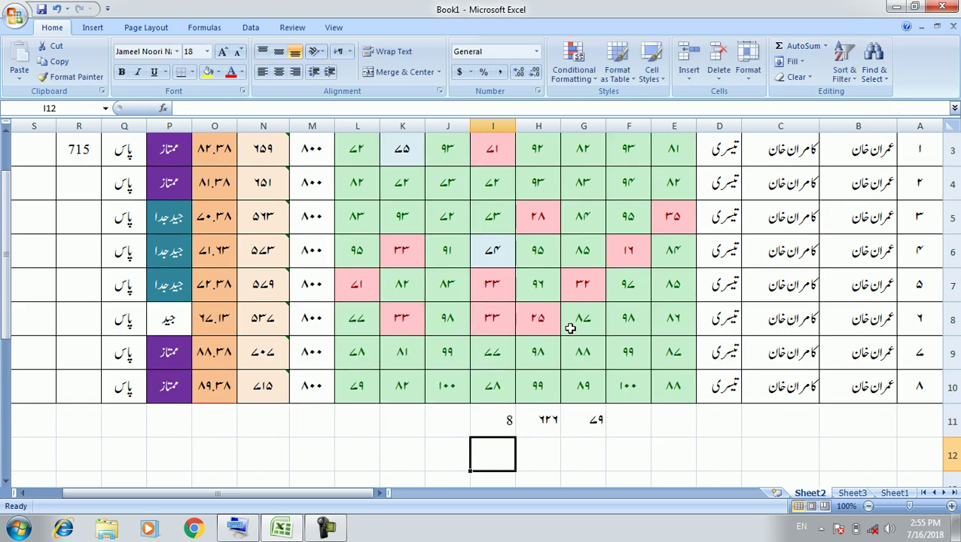
pyautogui.click(496, 423)
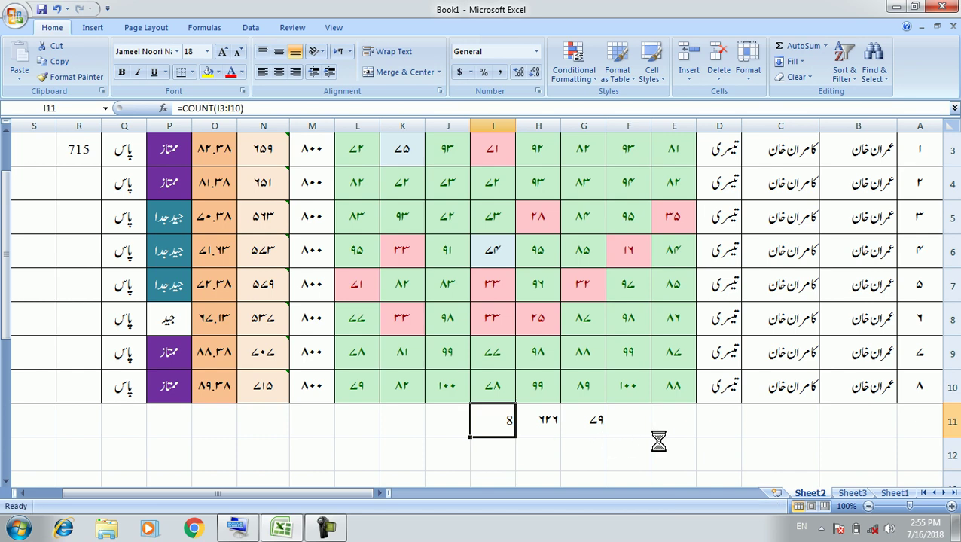
pyautogui.scroll(1, 659, 441)
pyautogui.scroll(-1, 658, 441)
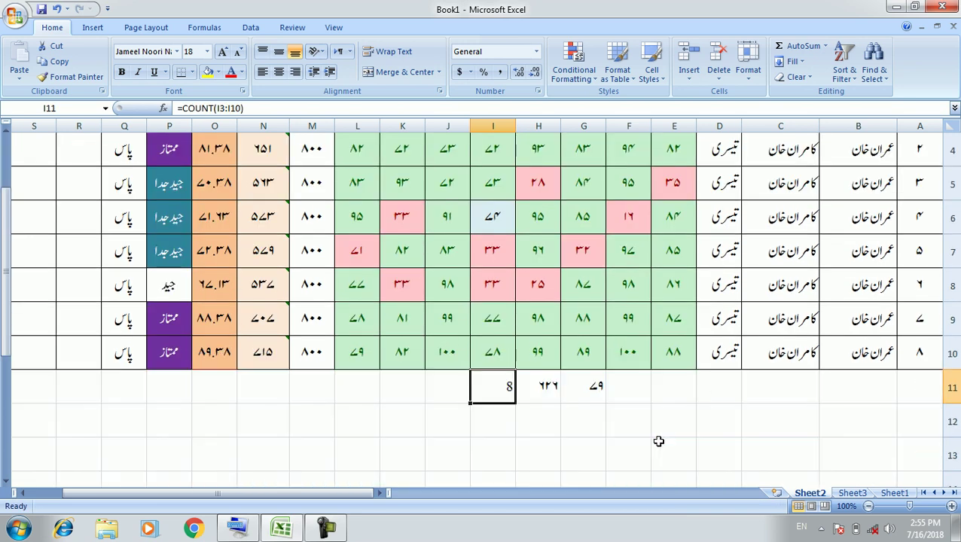
pyautogui.click(6, 132)
pyautogui.click(6, 130)
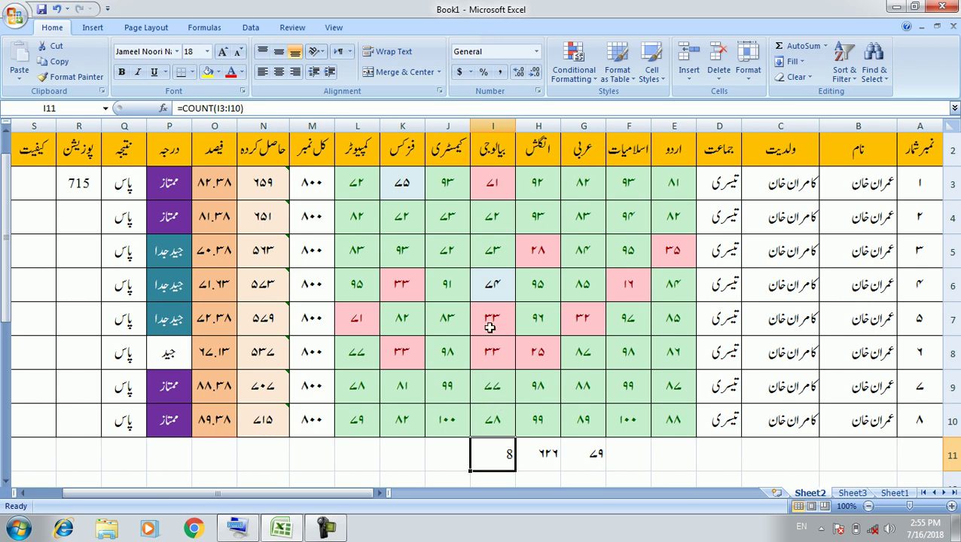
# Check each Biology mark in I3:I10 against the count of 8, then select J11.
pyautogui.click(507, 183)
pyautogui.click(494, 217)
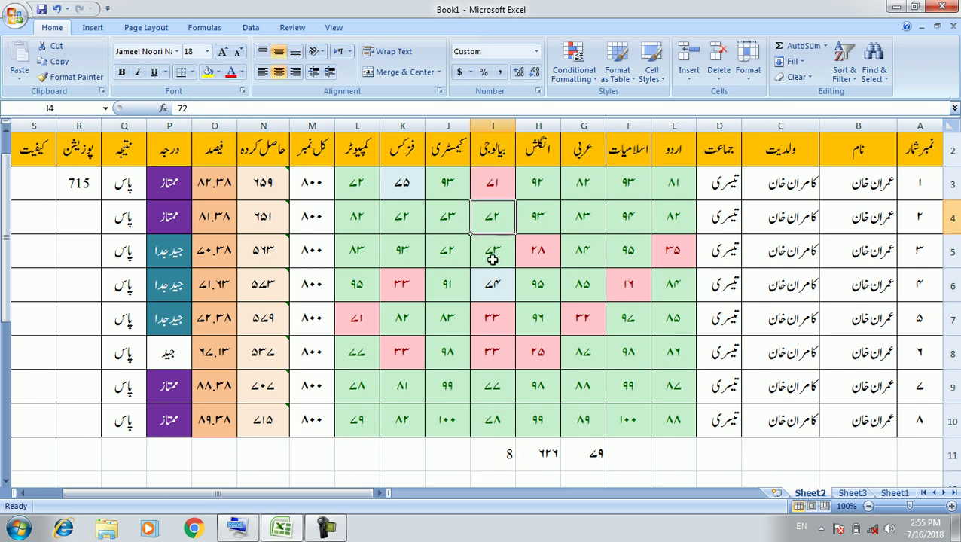
pyautogui.click(490, 260)
pyautogui.click(492, 282)
pyautogui.click(495, 310)
pyautogui.click(495, 359)
pyautogui.click(495, 389)
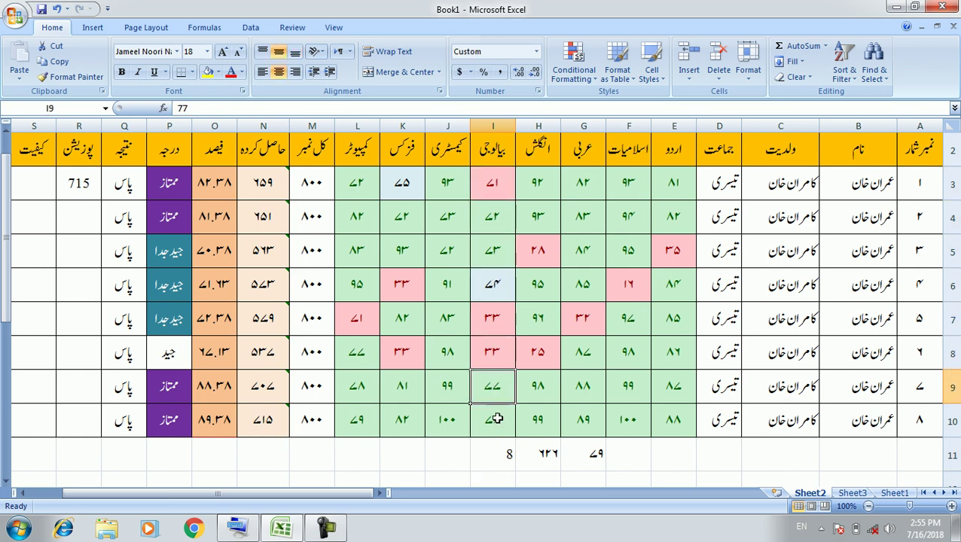
pyautogui.click(498, 418)
pyautogui.click(495, 459)
pyautogui.click(449, 462)
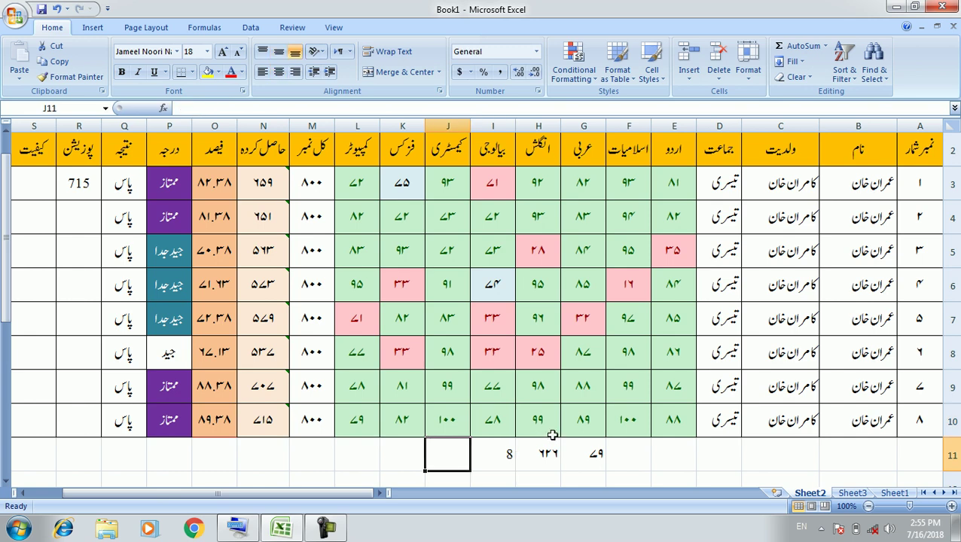
# Insert =MAX(E3:L10) into J11 over all subject marks, giving 100.
pyautogui.click(826, 46)
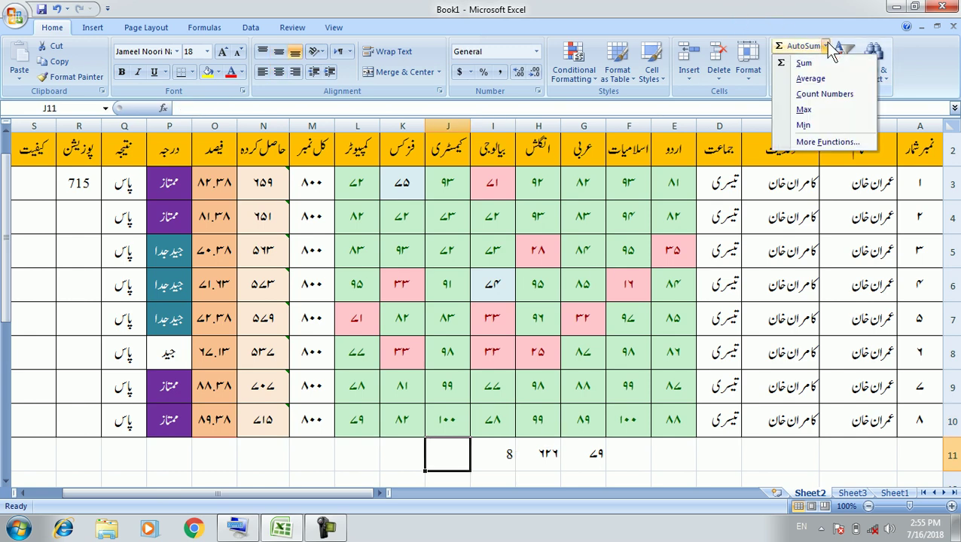
pyautogui.click(829, 110)
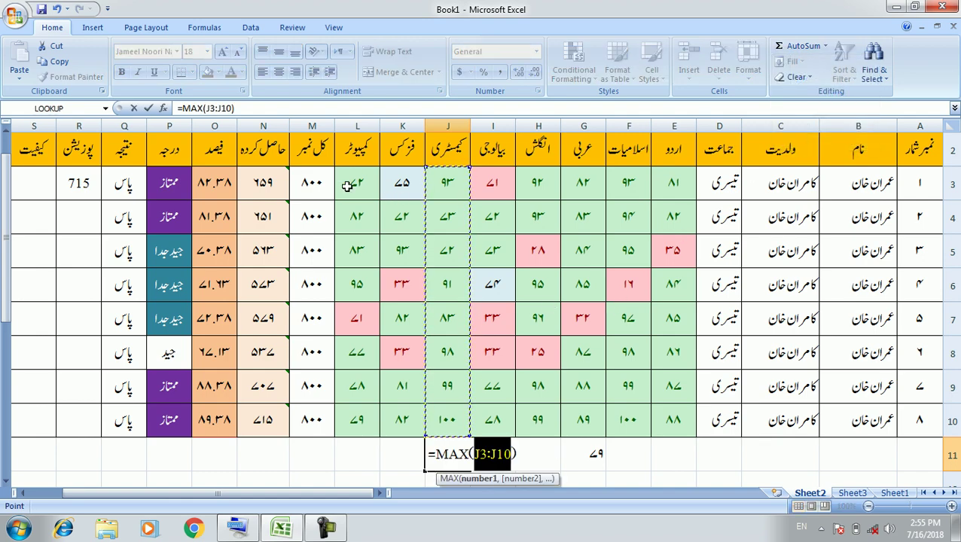
pyautogui.moveTo(353, 183); pyautogui.dragTo(678, 411)
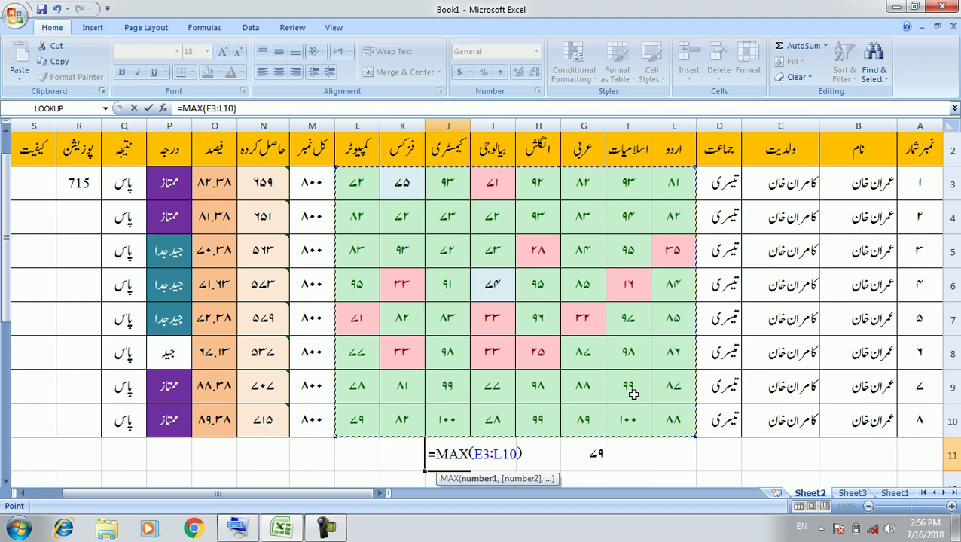
pyautogui.press('Return')
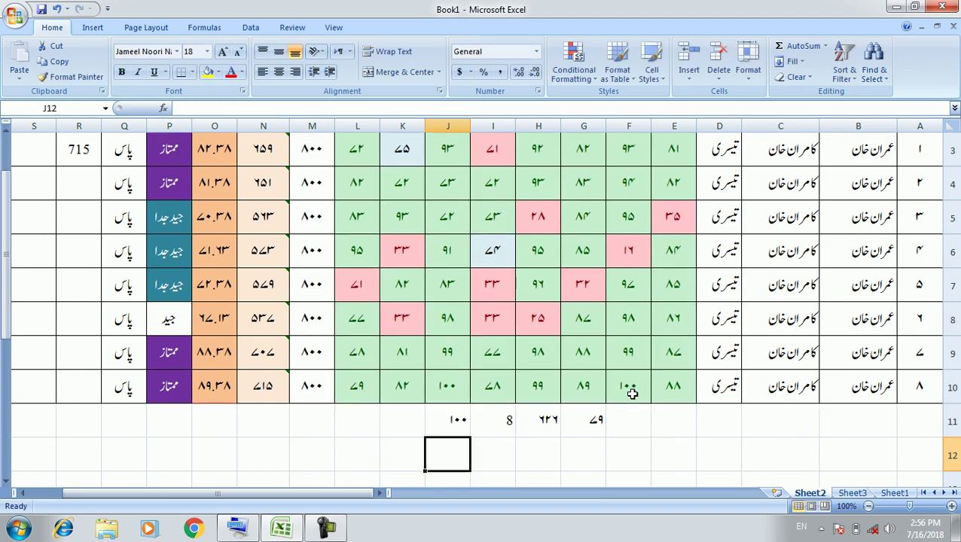
pyautogui.click(455, 420)
pyautogui.click(413, 425)
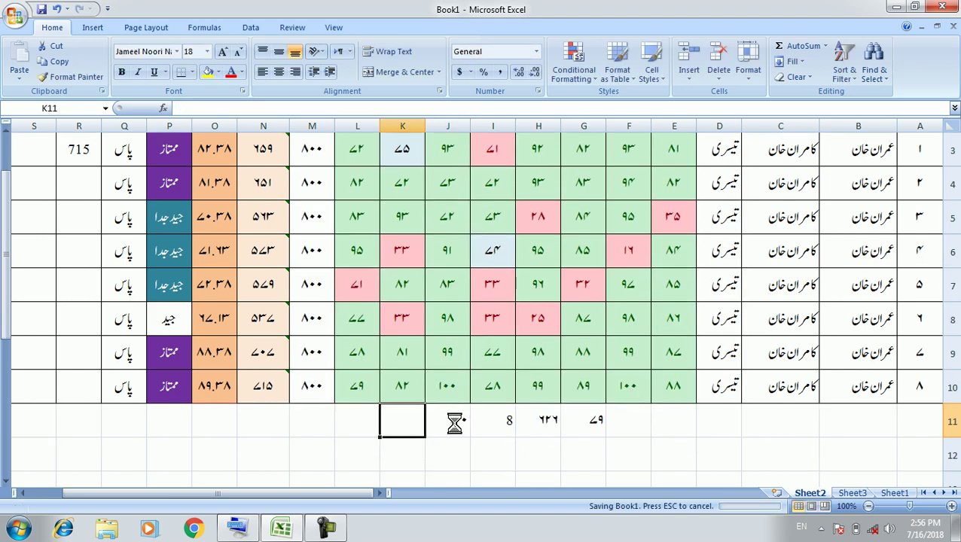
pyautogui.click(825, 46)
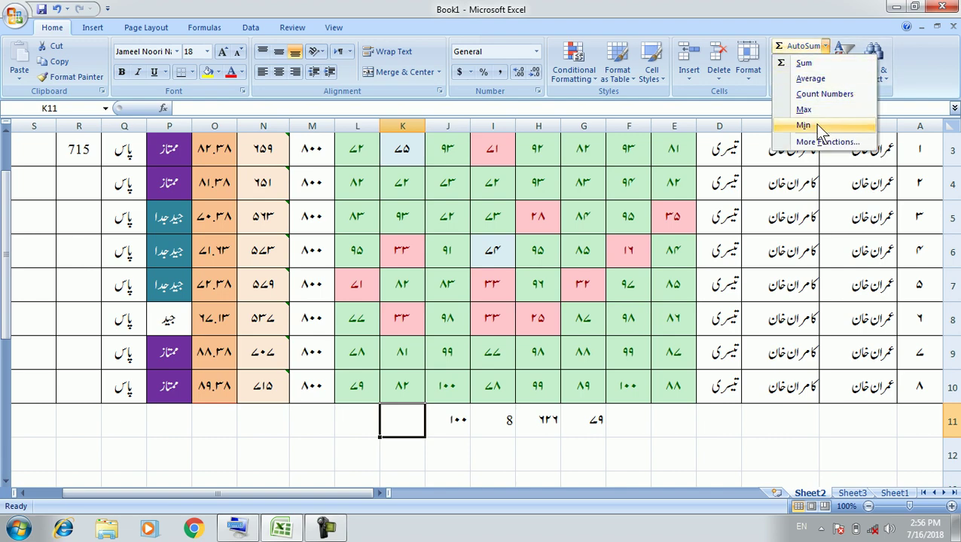
pyautogui.click(827, 142)
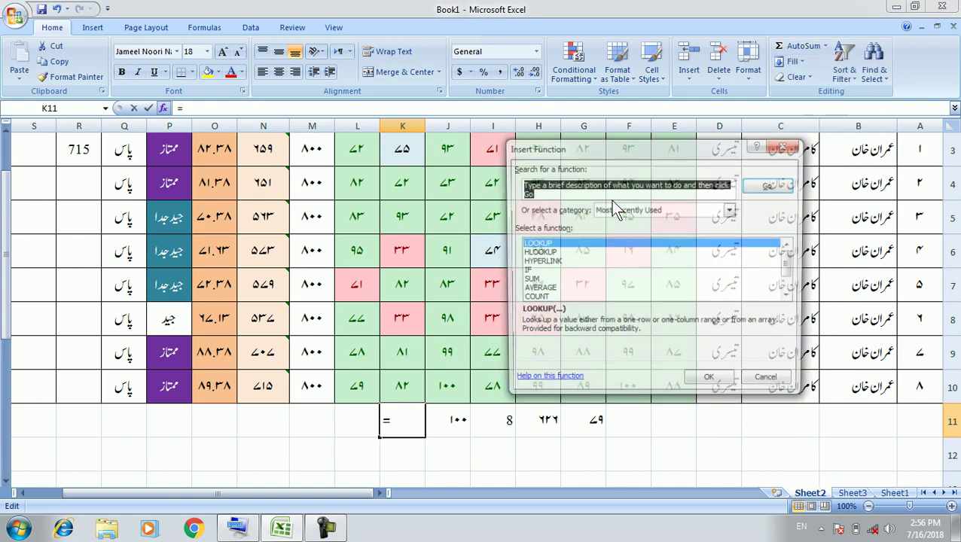
pyautogui.click(770, 384)
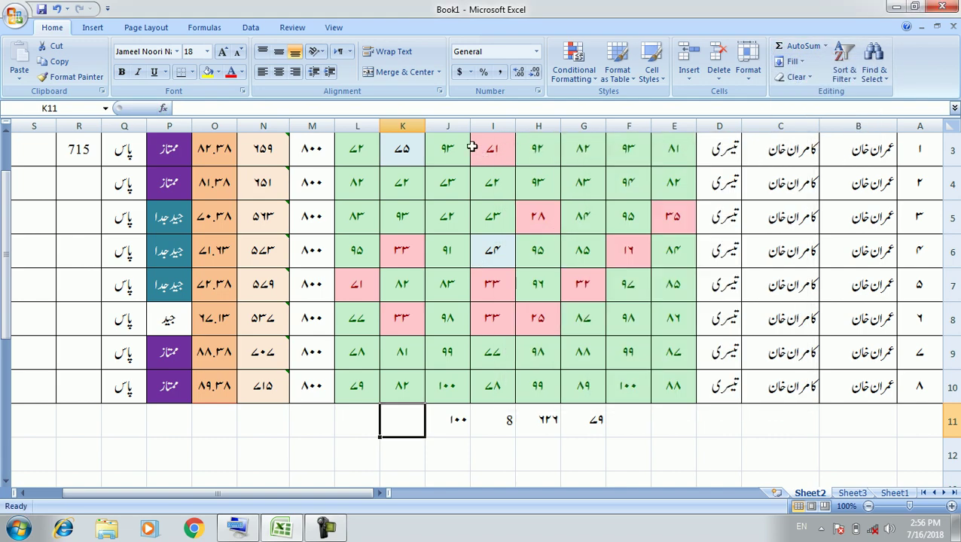
pyautogui.click(797, 61)
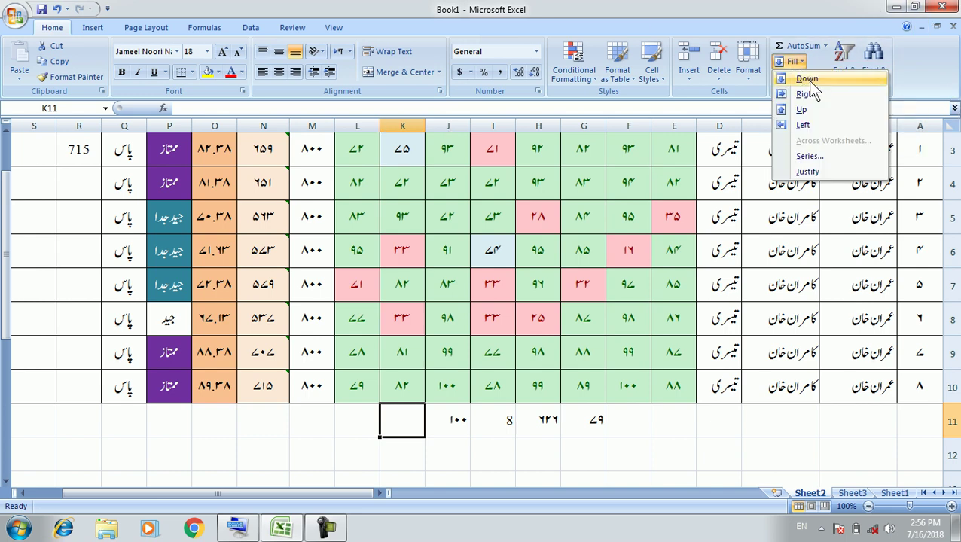
# Fill G10's 89 and green formatting down into G11, replacing the 79 average.
pyautogui.click(596, 421)
pyautogui.click(595, 422)
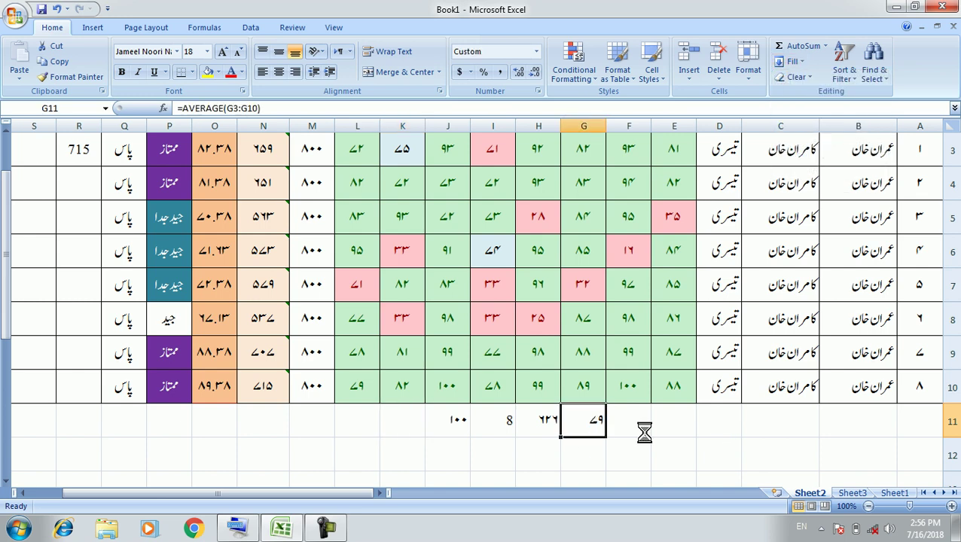
pyautogui.scroll(-2, 644, 432)
pyautogui.scroll(-1, 644, 433)
pyautogui.scroll(1, 645, 433)
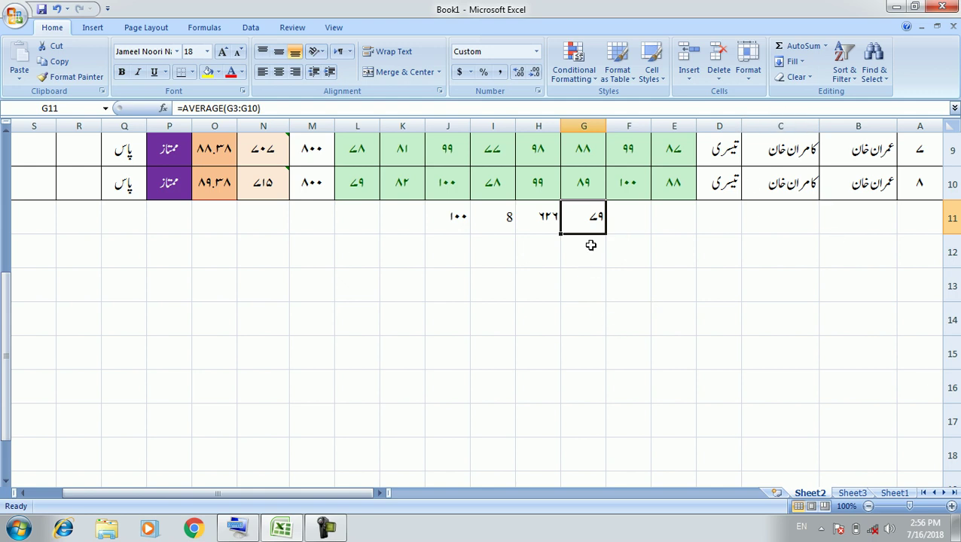
pyautogui.click(797, 62)
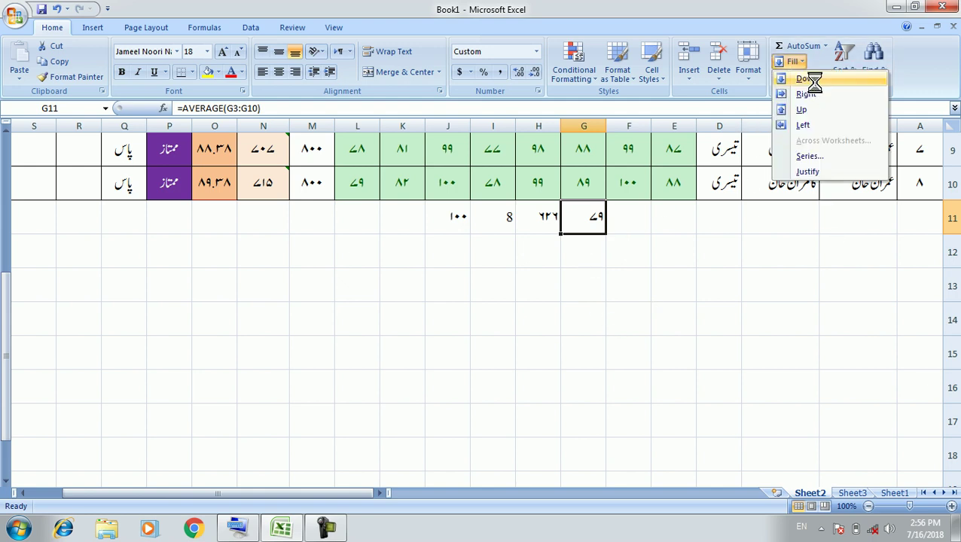
pyautogui.click(813, 83)
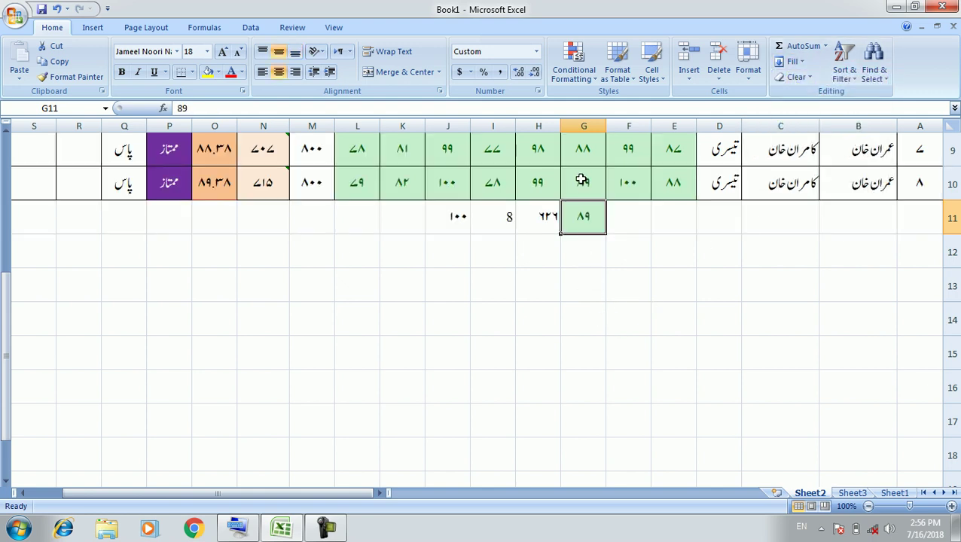
pyautogui.click(538, 251)
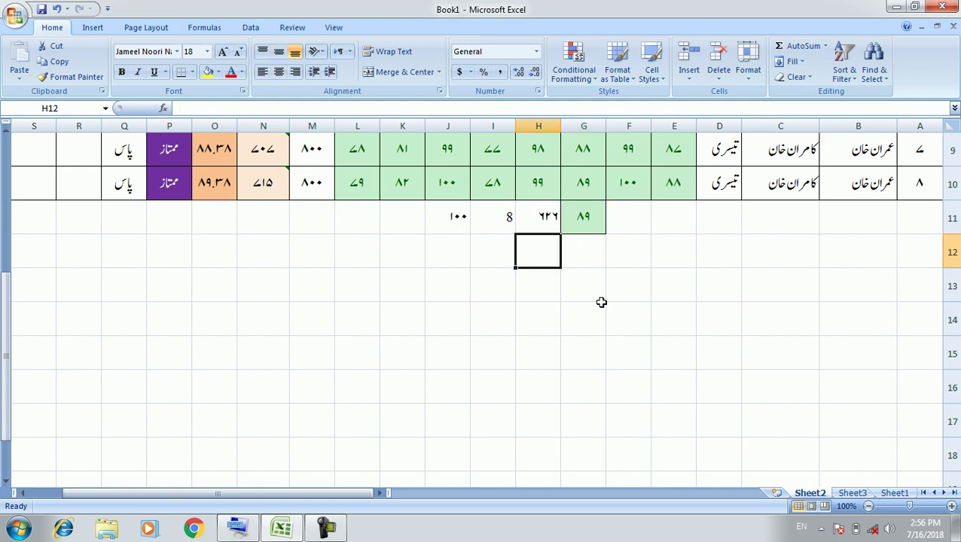
pyautogui.click(455, 260)
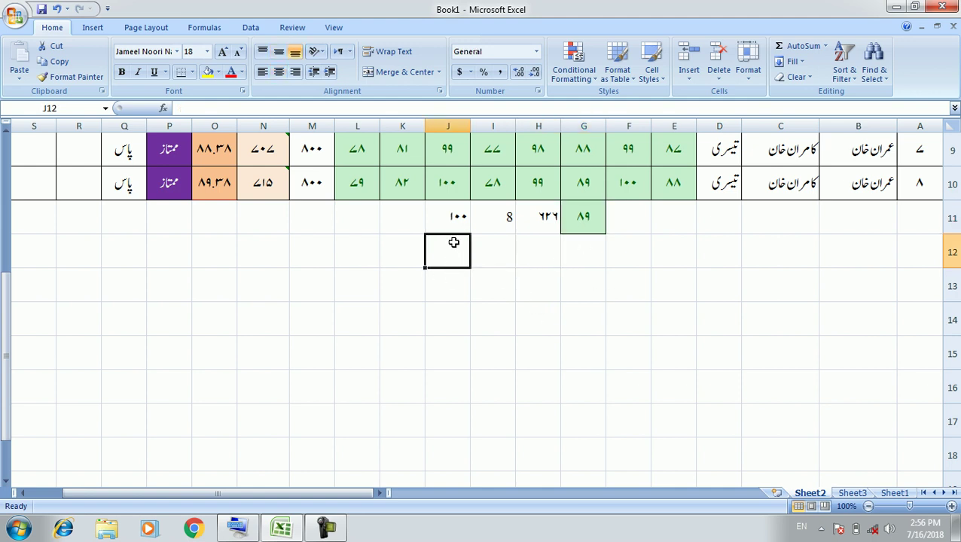
# Fill the J11 maximum and I11 count formulas down into J12 and I12.
pyautogui.click(800, 60)
pyautogui.click(806, 77)
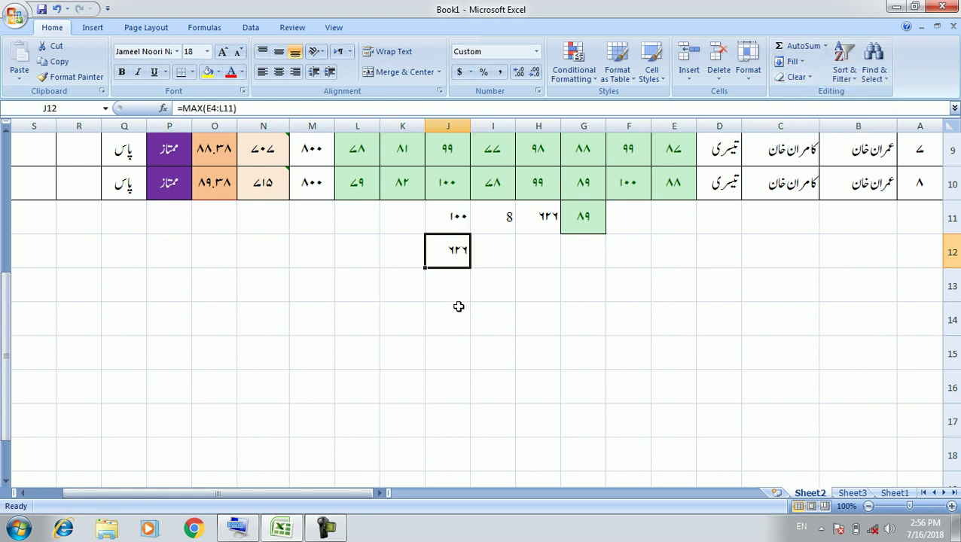
pyautogui.click(548, 219)
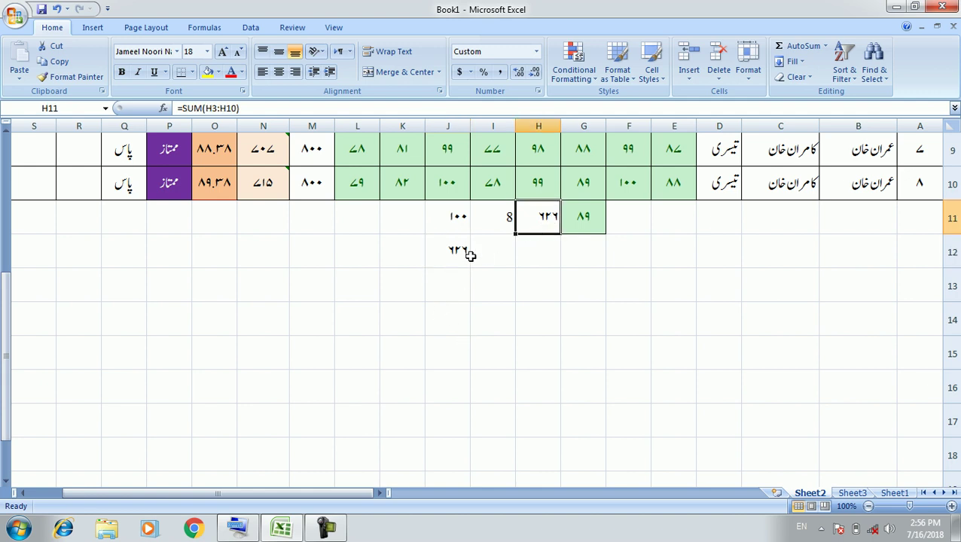
pyautogui.click(492, 253)
pyautogui.click(799, 63)
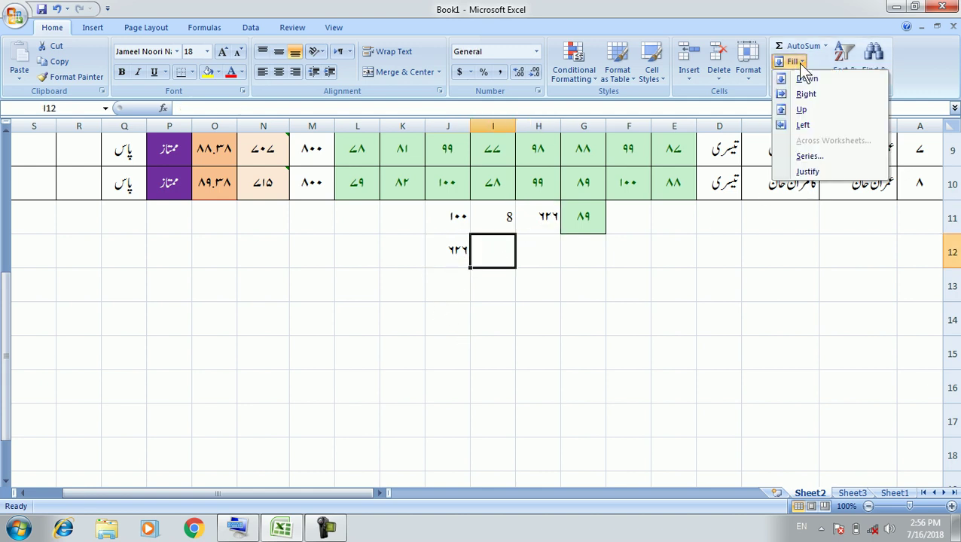
pyautogui.click(821, 80)
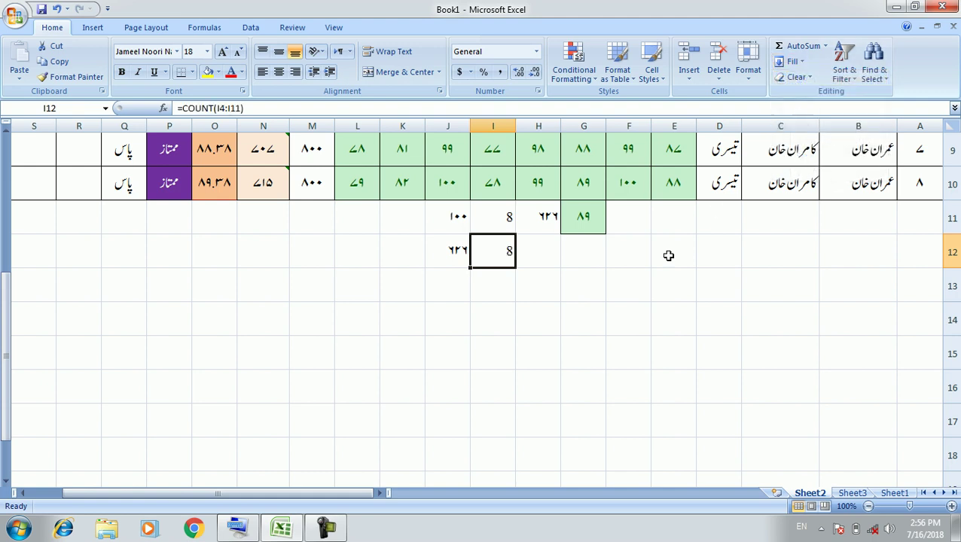
pyautogui.click(458, 258)
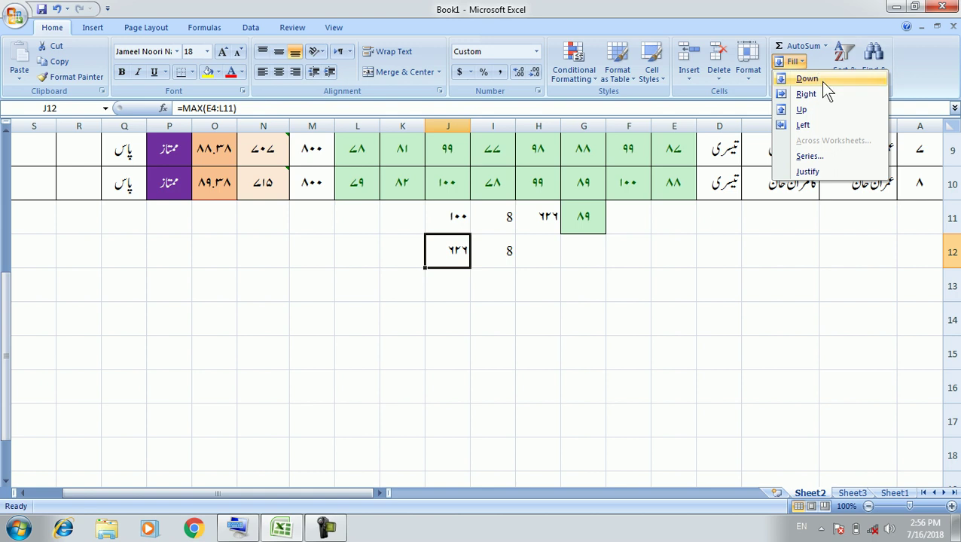
pyautogui.click(820, 81)
# Fill J10's mark down into J11, then undo the fill-down copies with Ctrl+Z.
pyautogui.click(451, 220)
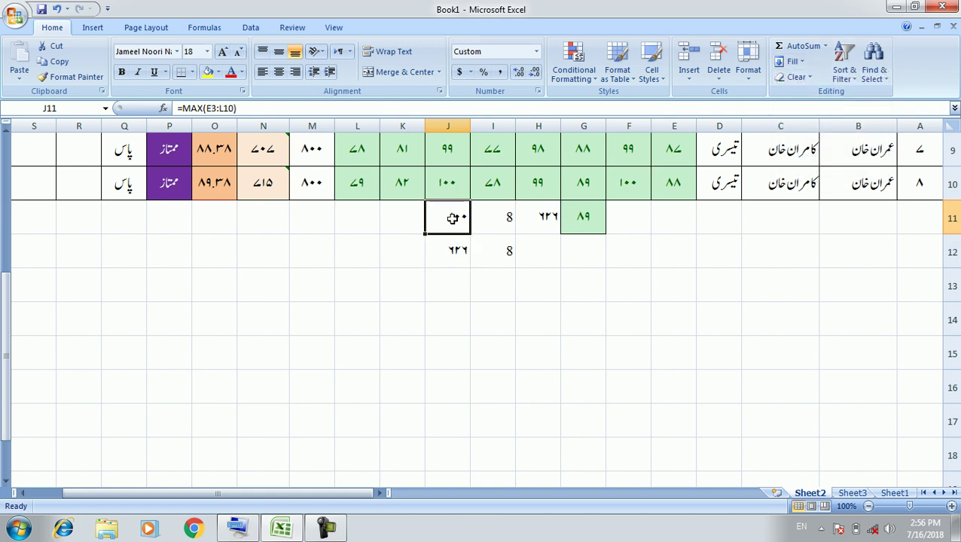
pyautogui.click(798, 62)
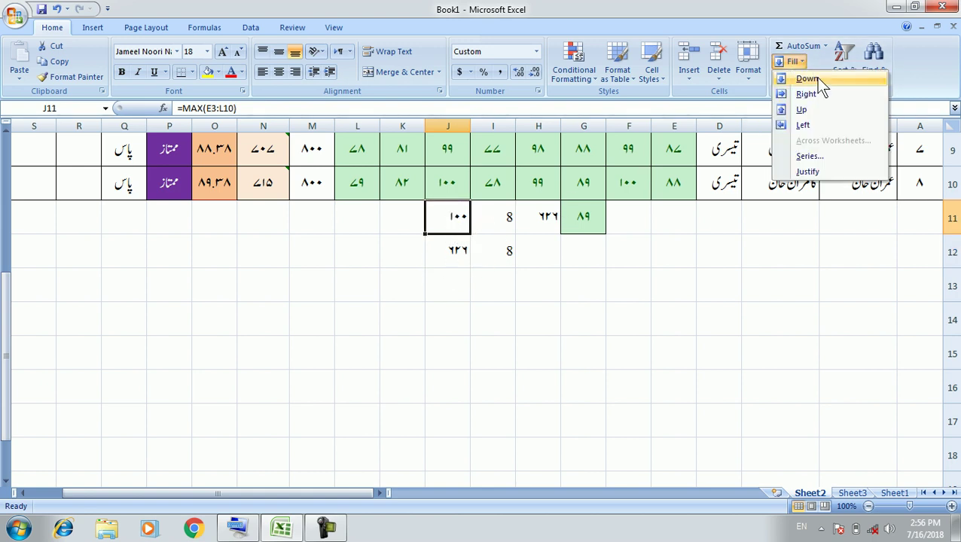
pyautogui.click(813, 79)
pyautogui.click(457, 253)
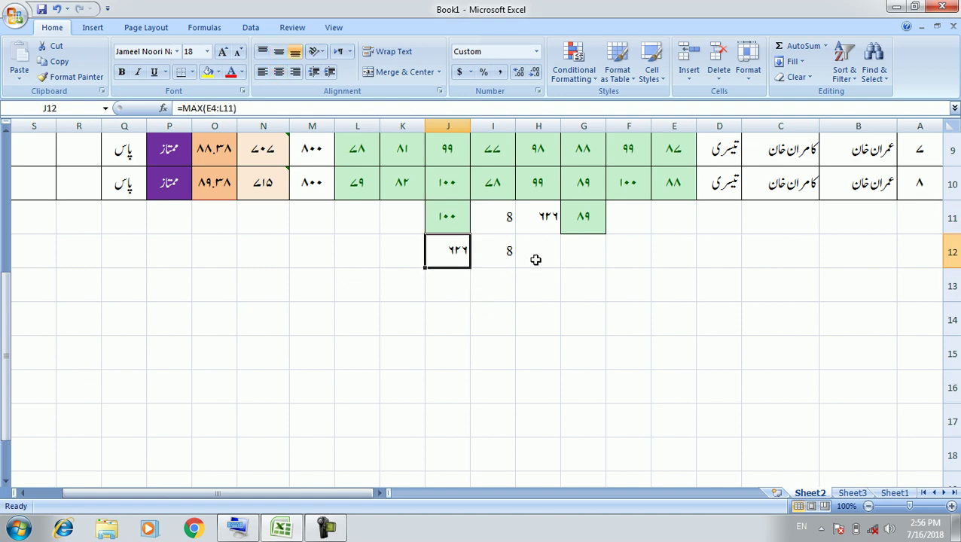
pyautogui.hotkey('ctrl', 'z')
pyautogui.hotkey('ctrl', 'z')
pyautogui.hotkey('ctrl', 'z')
pyautogui.hotkey('ctrl', 'z')
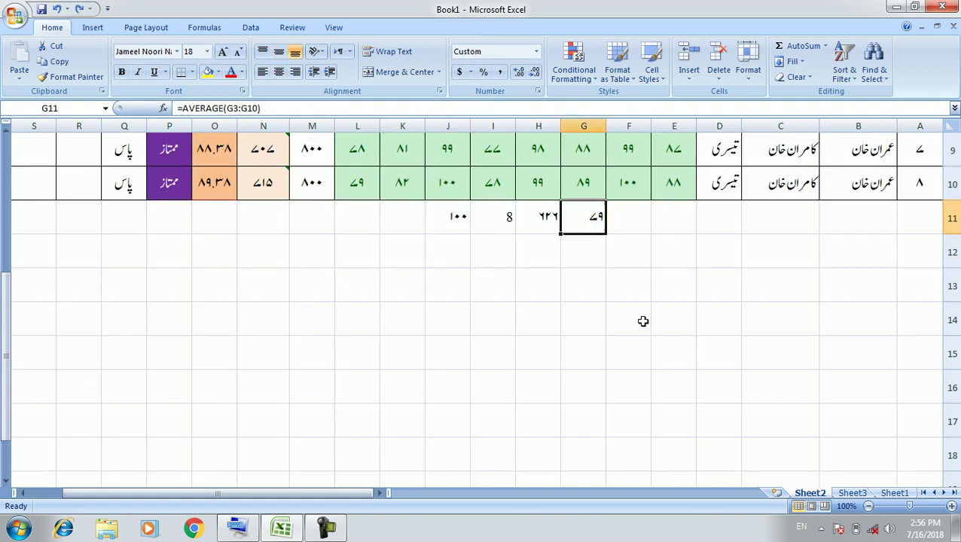
# Fill the average formula down into G12 and then G13, each showing 78.
pyautogui.click(569, 242)
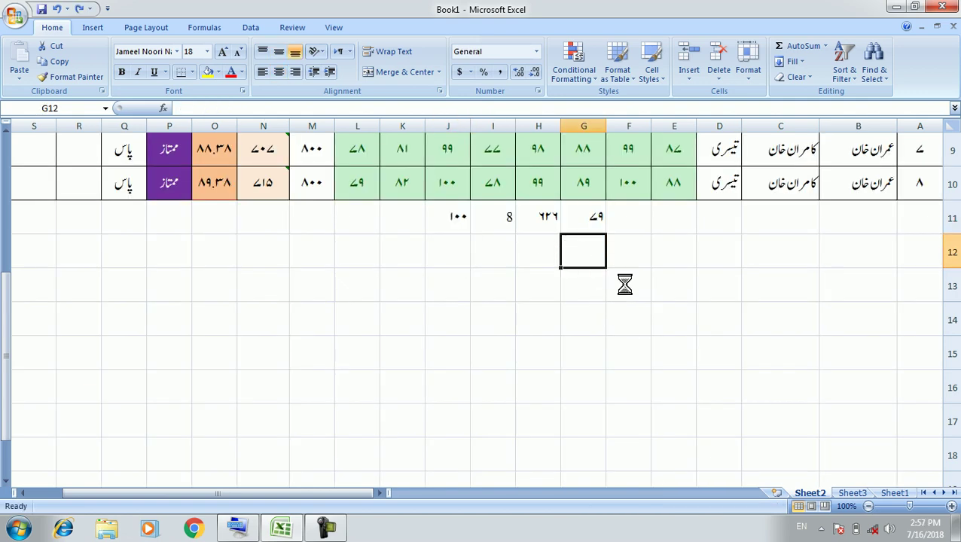
pyautogui.click(799, 64)
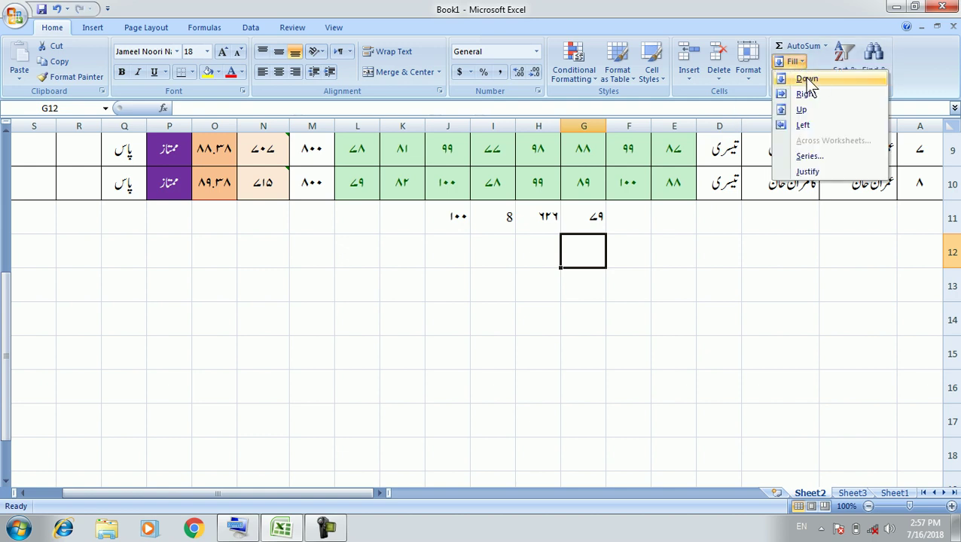
pyautogui.click(805, 78)
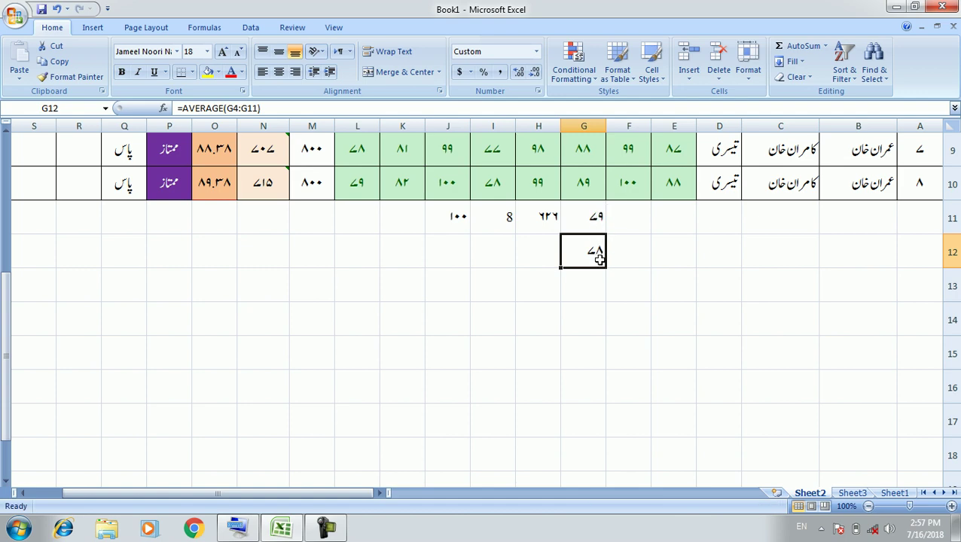
pyautogui.scroll(1, 612, 279)
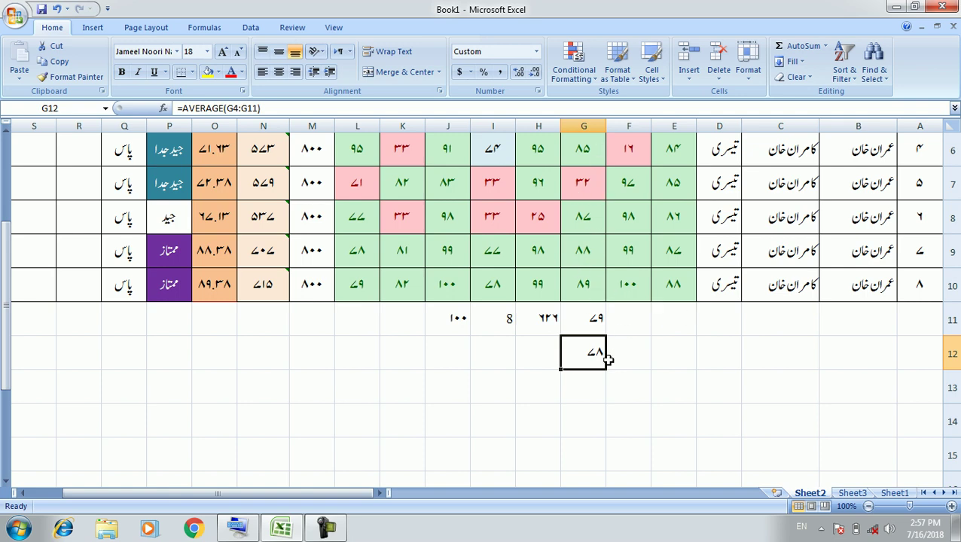
pyautogui.click(588, 387)
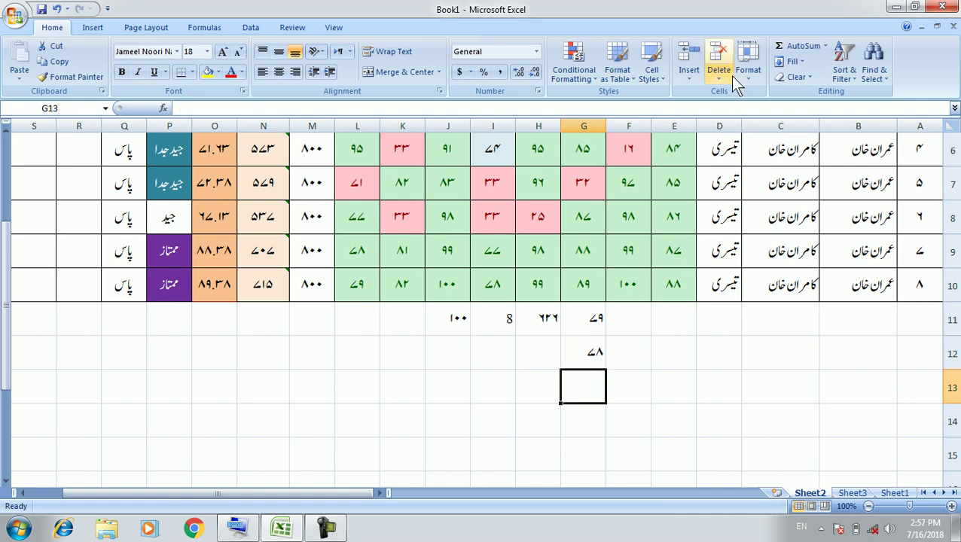
pyautogui.click(796, 62)
pyautogui.click(801, 79)
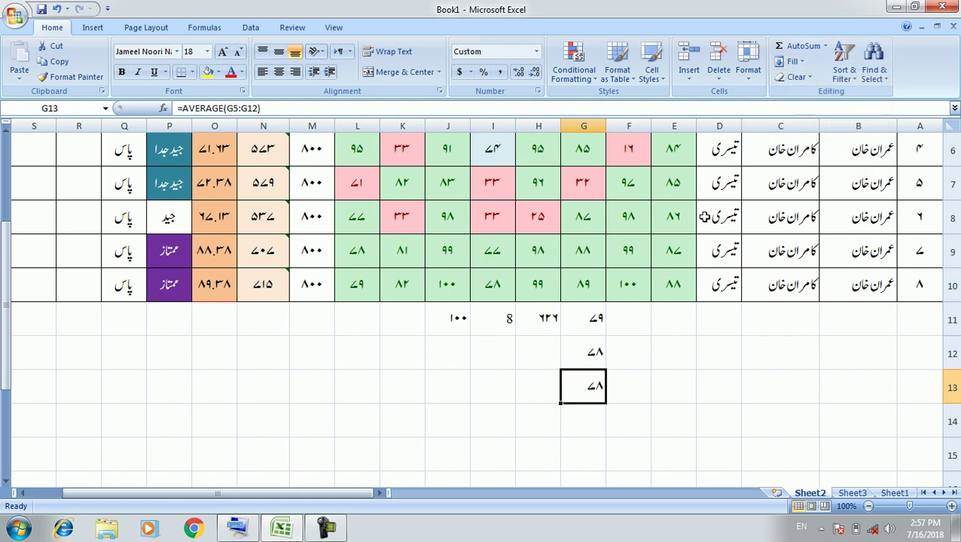
# Check the new =AVERAGE(G4:G11) and =AVERAGE(G5:G12) formulas in G12 and G13.
pyautogui.press('Up')
pyautogui.press('Up')
pyautogui.press('Up')
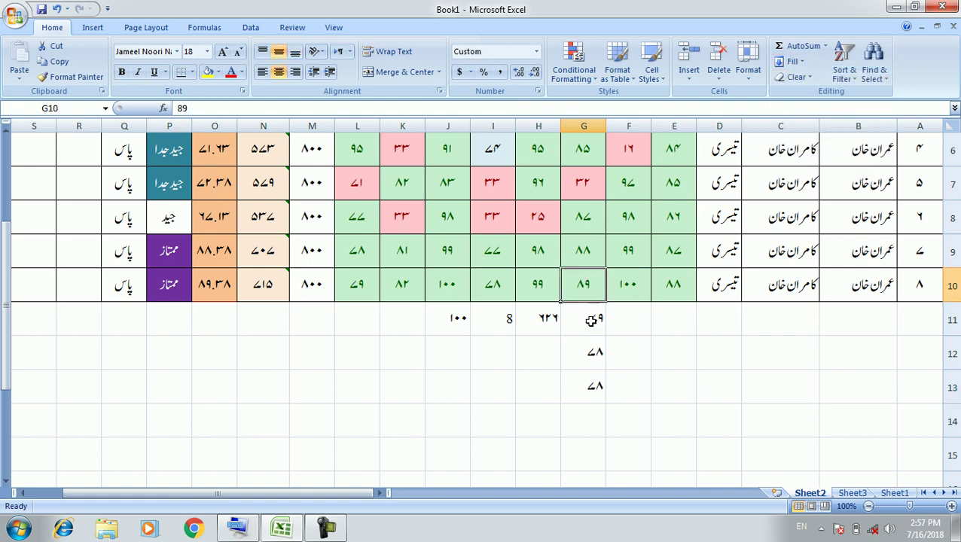
pyautogui.click(584, 252)
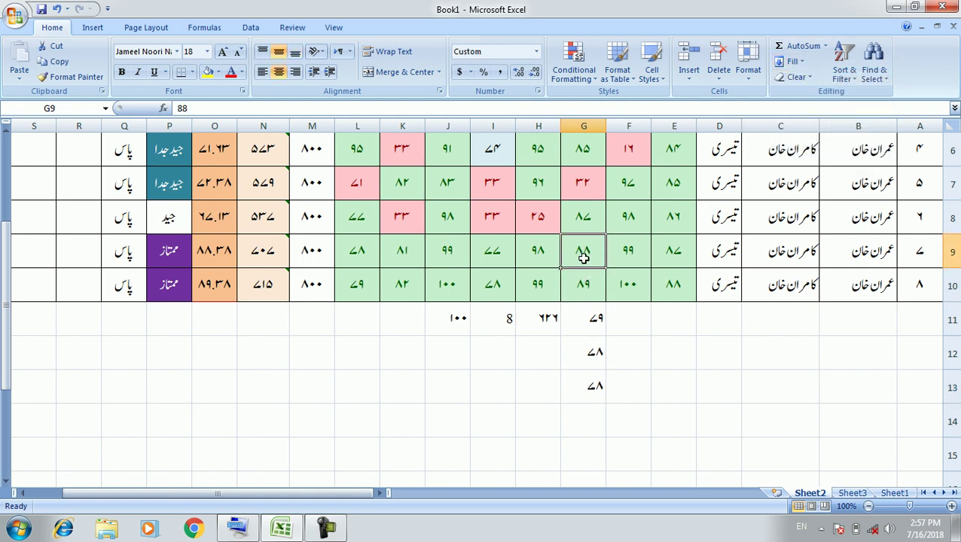
pyautogui.click(591, 356)
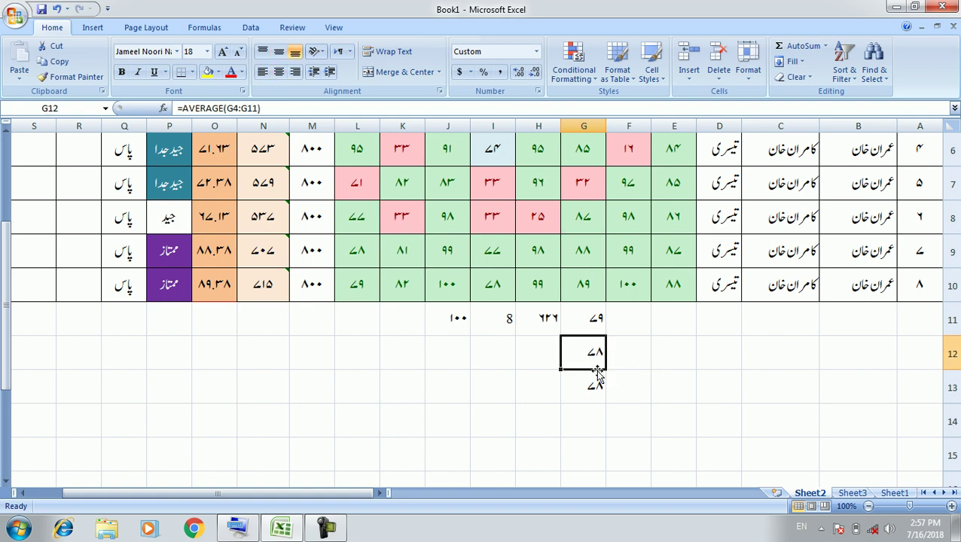
pyautogui.click(590, 399)
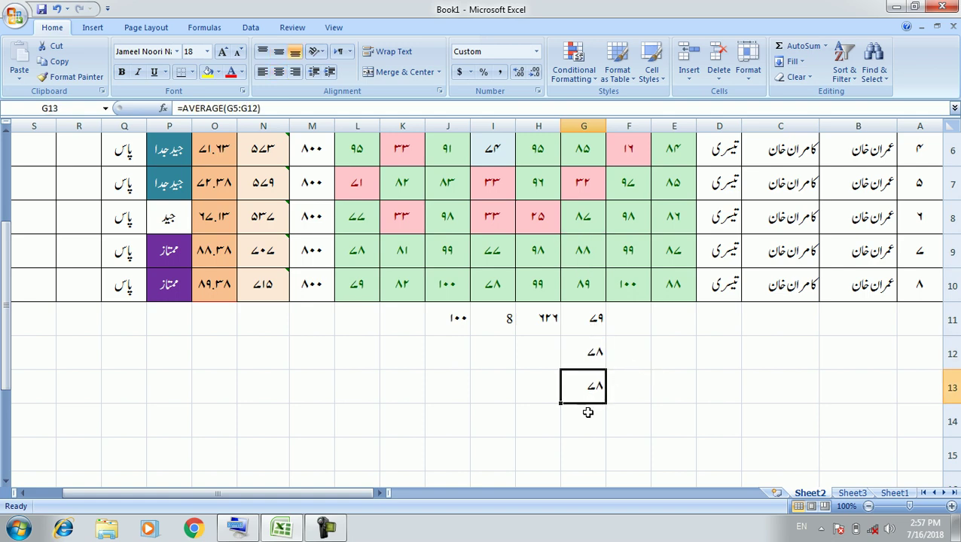
pyautogui.click(587, 416)
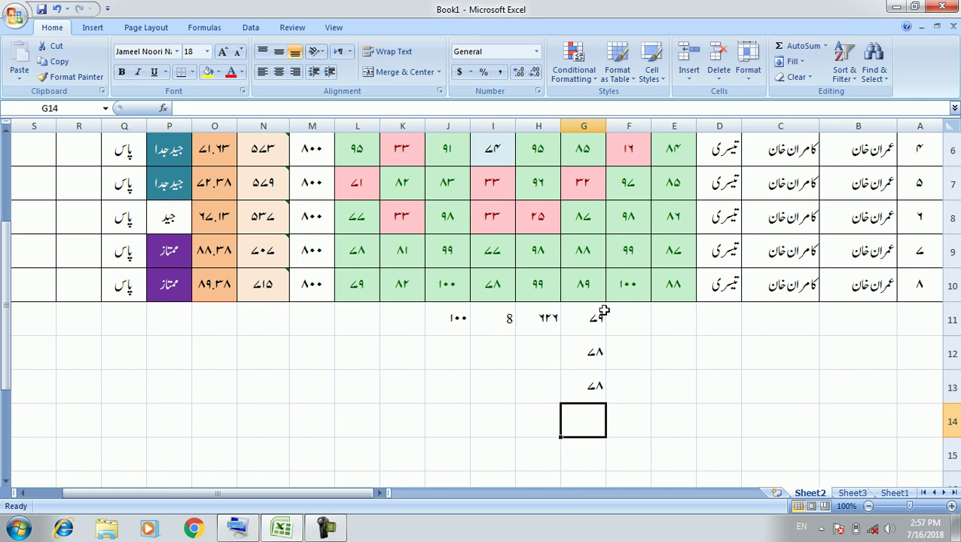
# Put column F's average into F11 with AutoSum Average.
pyautogui.click(536, 356)
pyautogui.press('Left')
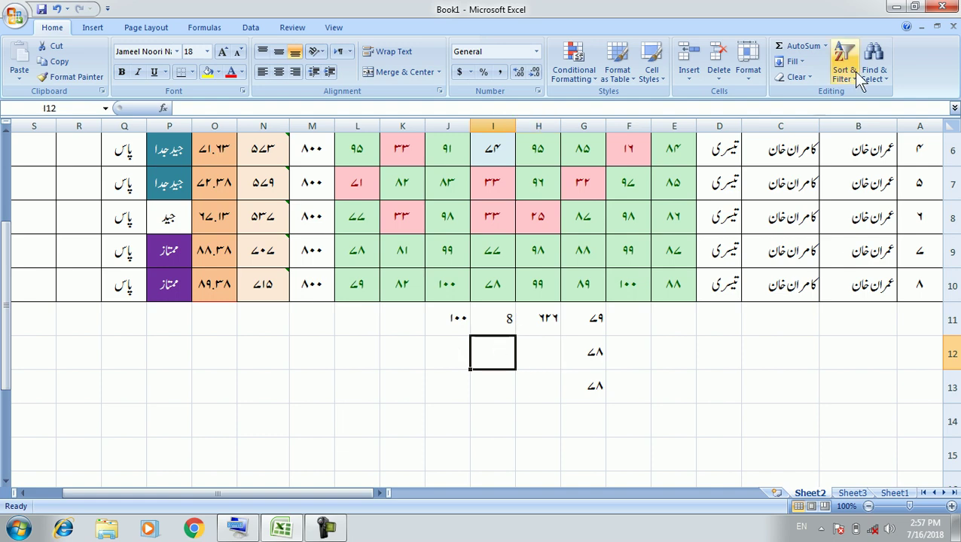
pyautogui.click(804, 64)
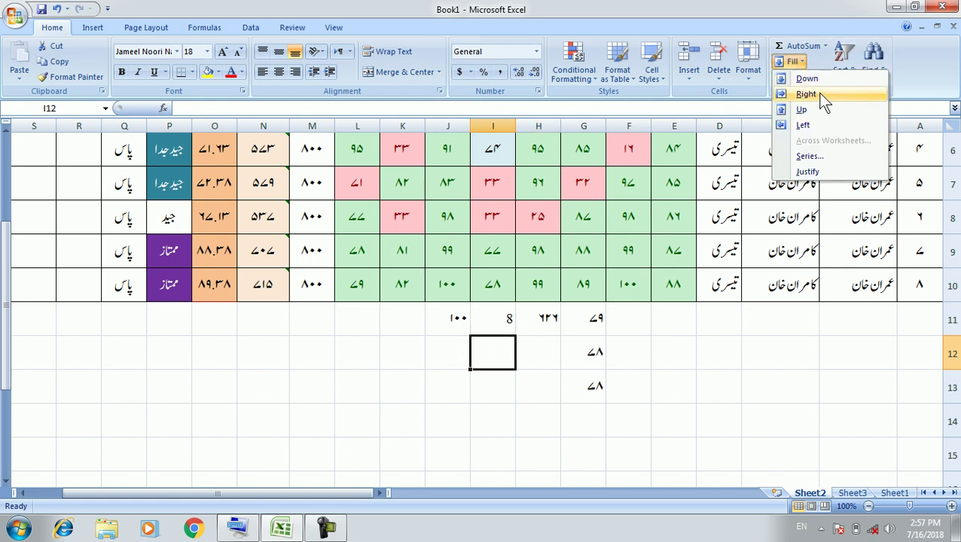
pyautogui.click(632, 325)
pyautogui.click(632, 324)
pyautogui.click(825, 46)
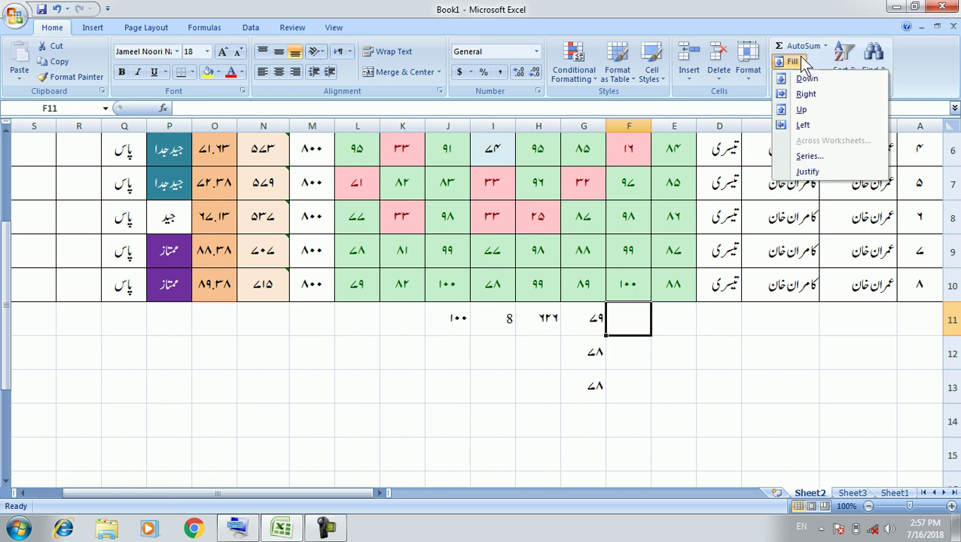
pyautogui.click(803, 94)
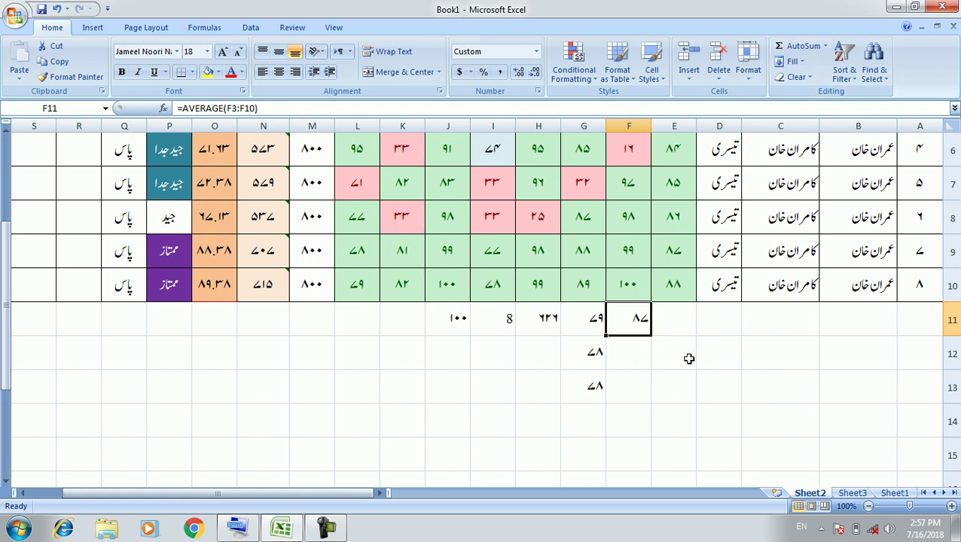
# Clear the average formulas from G12, G13 and F11.
pyautogui.click(596, 350)
pyautogui.press('Delete')
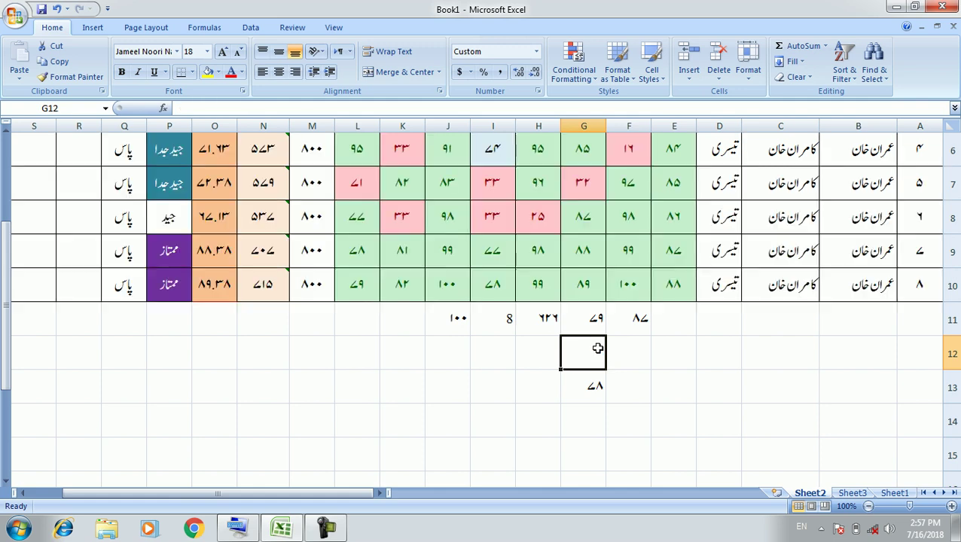
pyautogui.press('Down')
pyautogui.press('Delete')
pyautogui.press('Right')
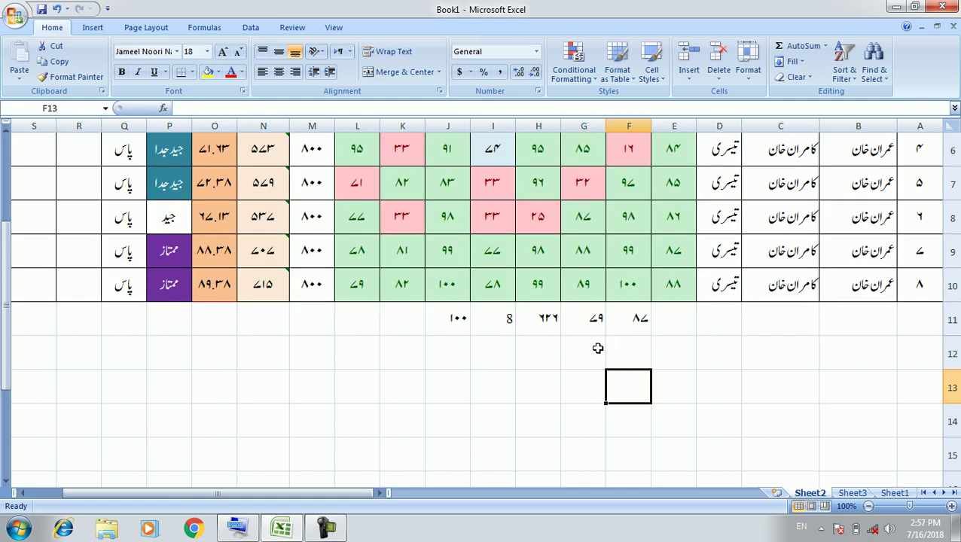
pyautogui.press('Up')
pyautogui.press('Up')
pyautogui.press('Delete')
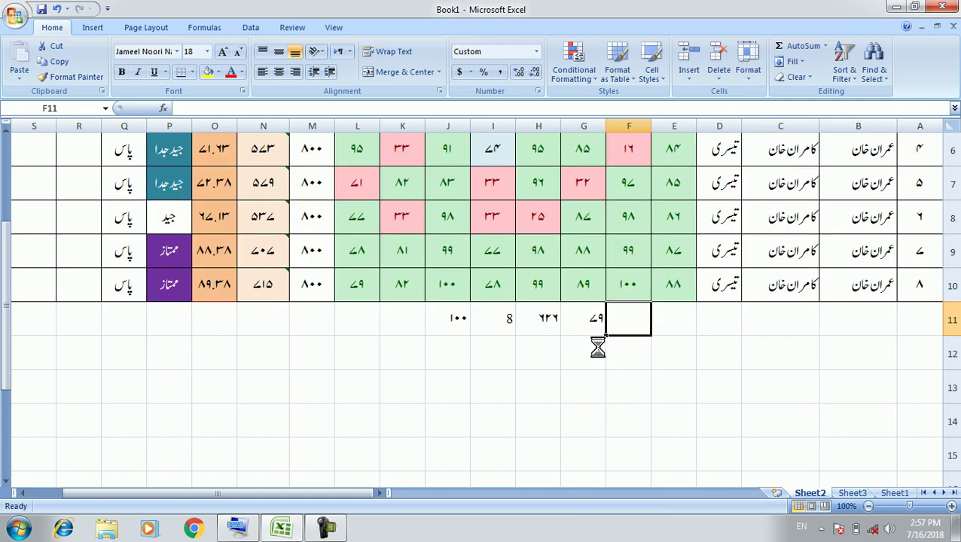
# Fill the neighbouring average into F11, giving =AVERAGE(F3:F10) = 87.
pyautogui.click(801, 64)
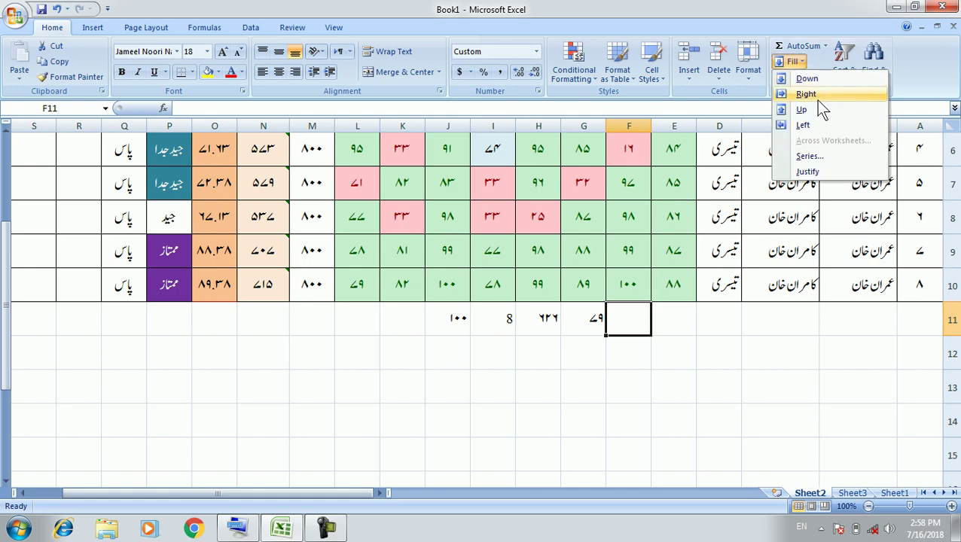
pyautogui.click(817, 99)
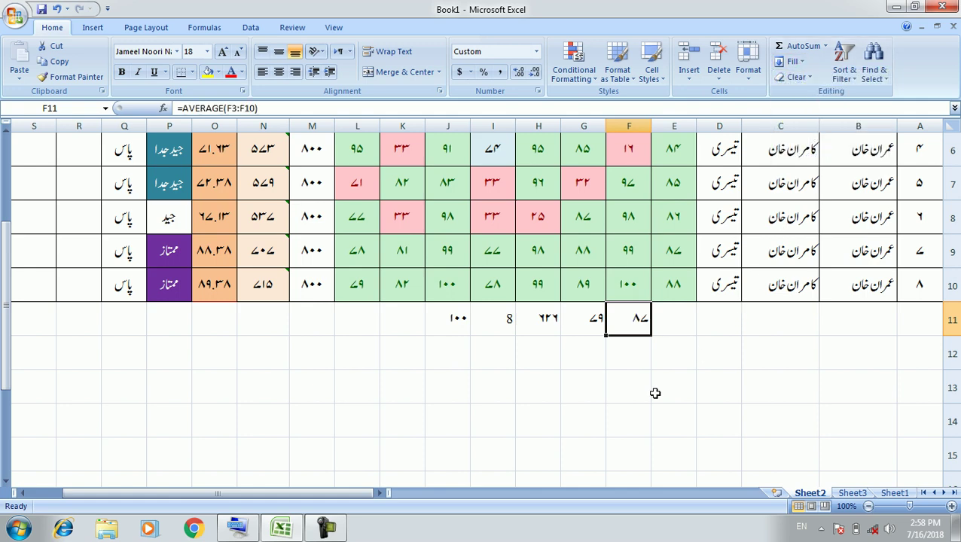
pyautogui.click(635, 354)
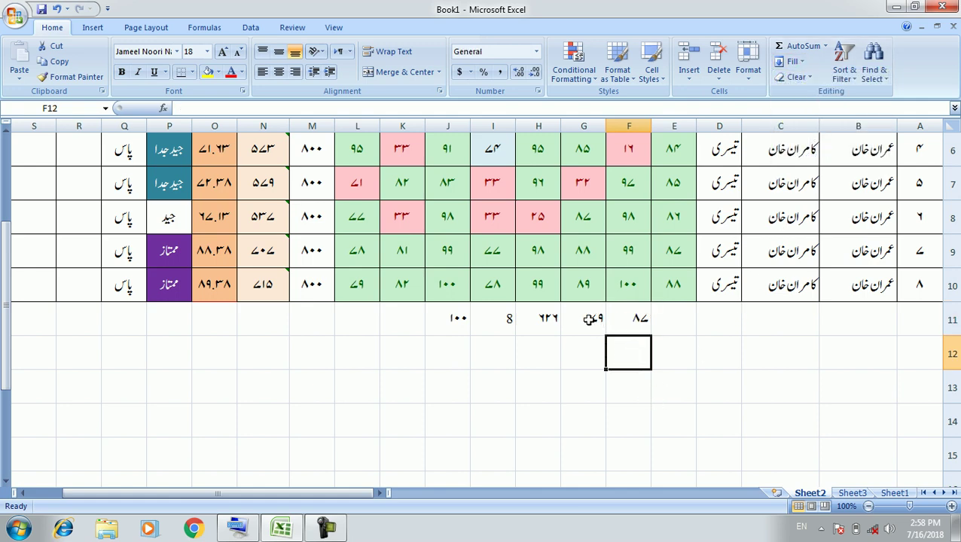
pyautogui.click(622, 319)
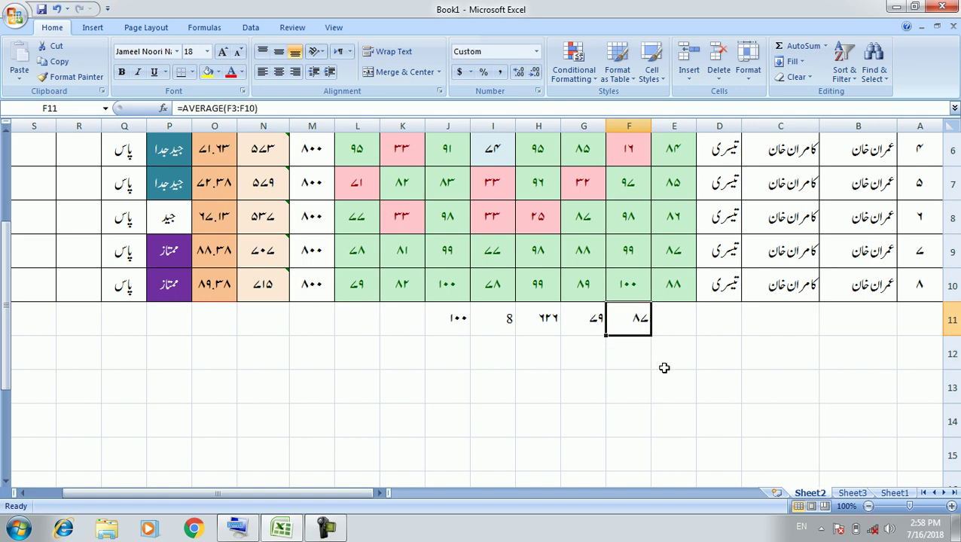
pyautogui.click(674, 320)
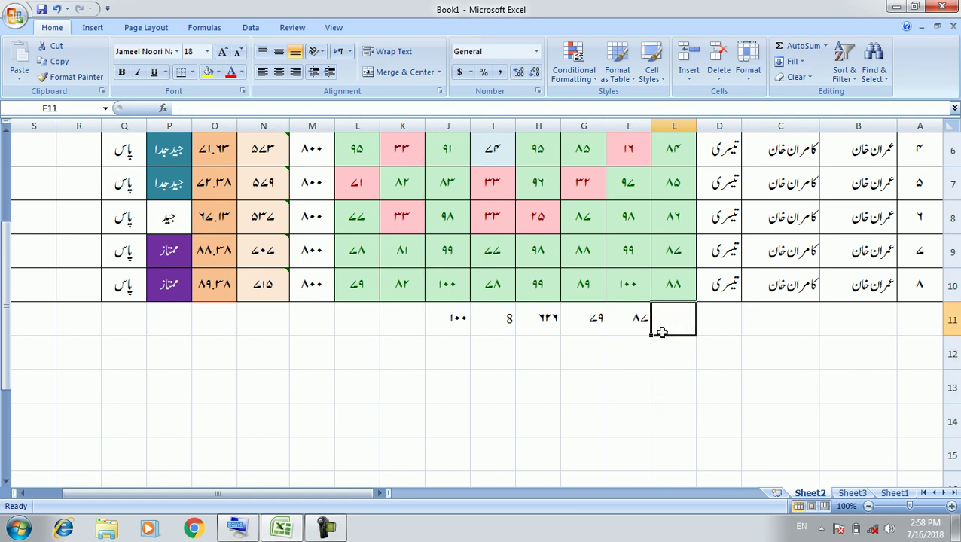
pyautogui.click(794, 61)
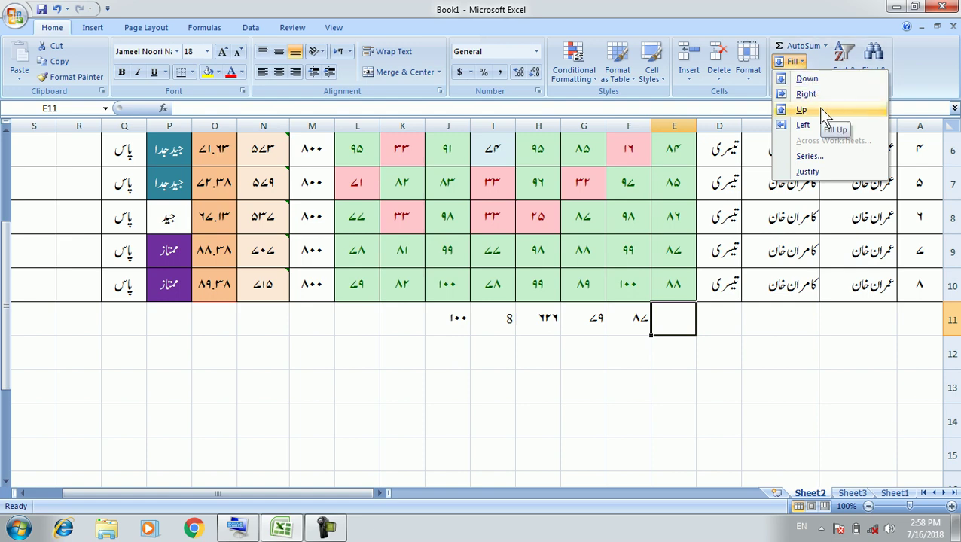
pyautogui.click(431, 389)
# Enter 2 in J13 and M14, then fill M14's 2 up into M13.
pyautogui.click(432, 389)
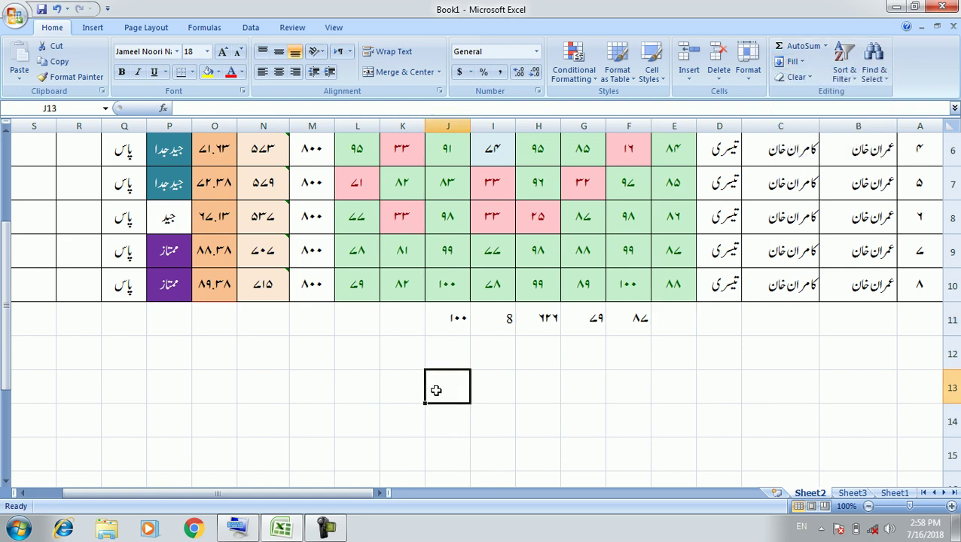
pyautogui.write('2')
pyautogui.click(495, 409)
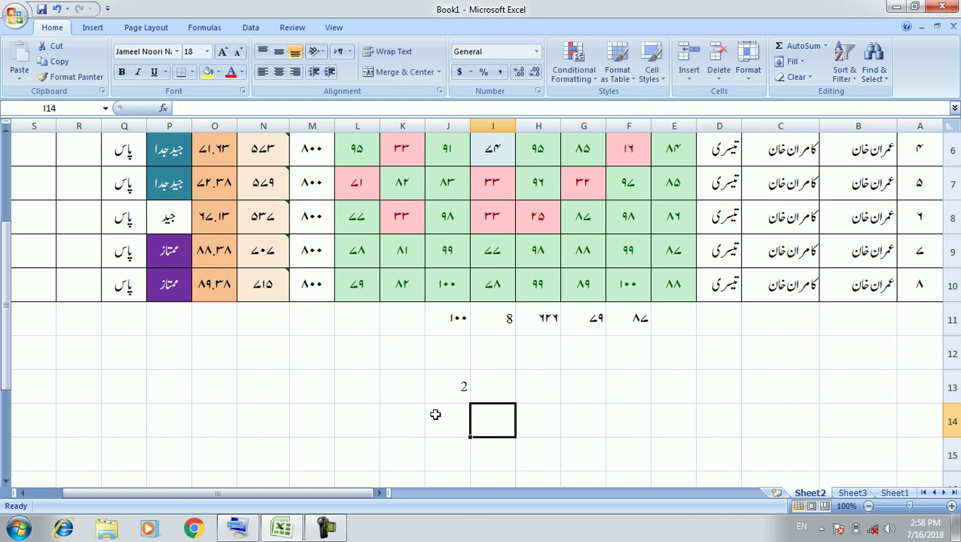
pyautogui.click(317, 415)
pyautogui.write('2')
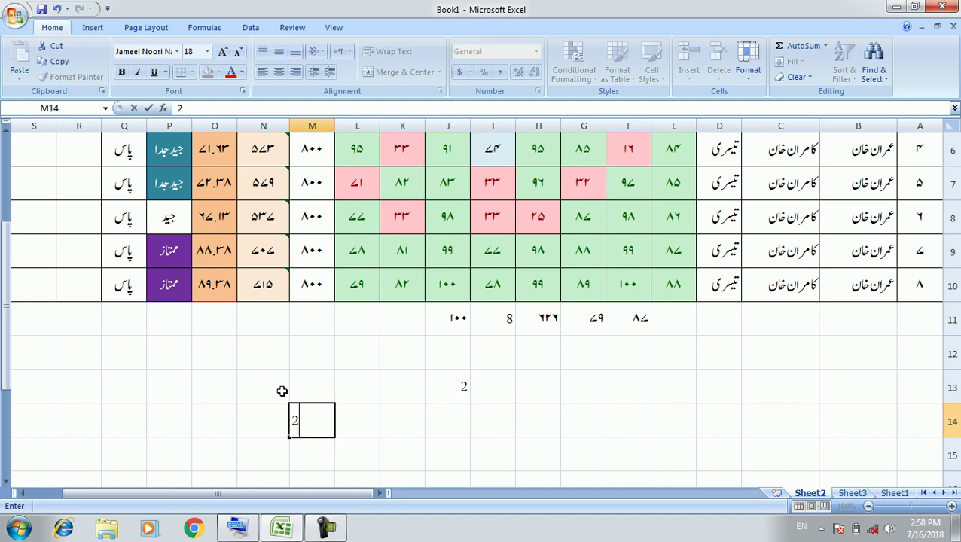
pyautogui.click(299, 386)
pyautogui.click(795, 62)
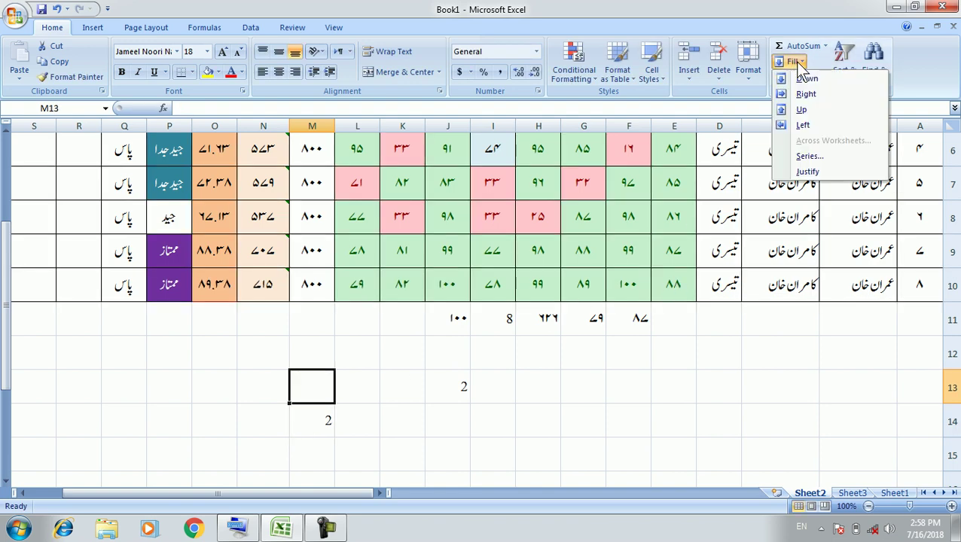
pyautogui.click(814, 111)
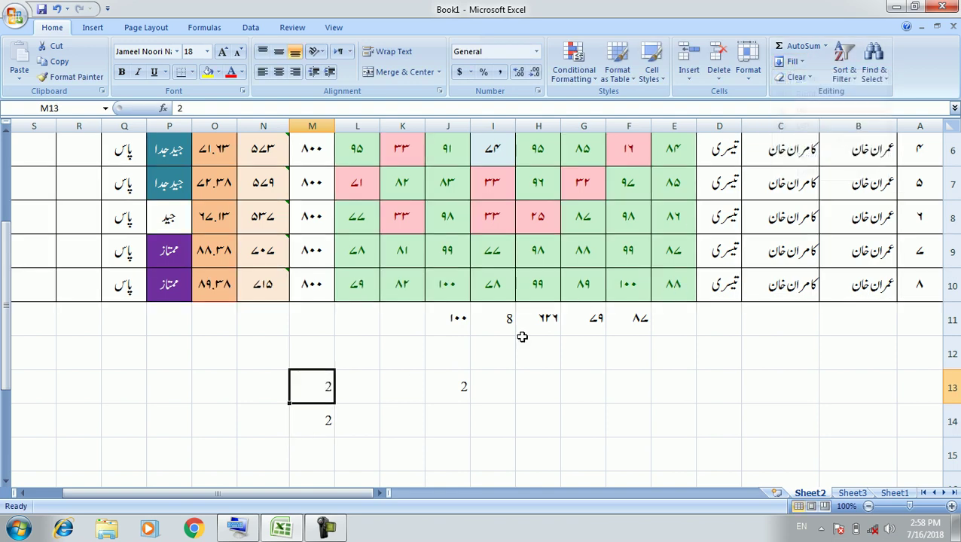
# Fill N13 with the neighbouring 2 using Fill Left.
pyautogui.click(410, 386)
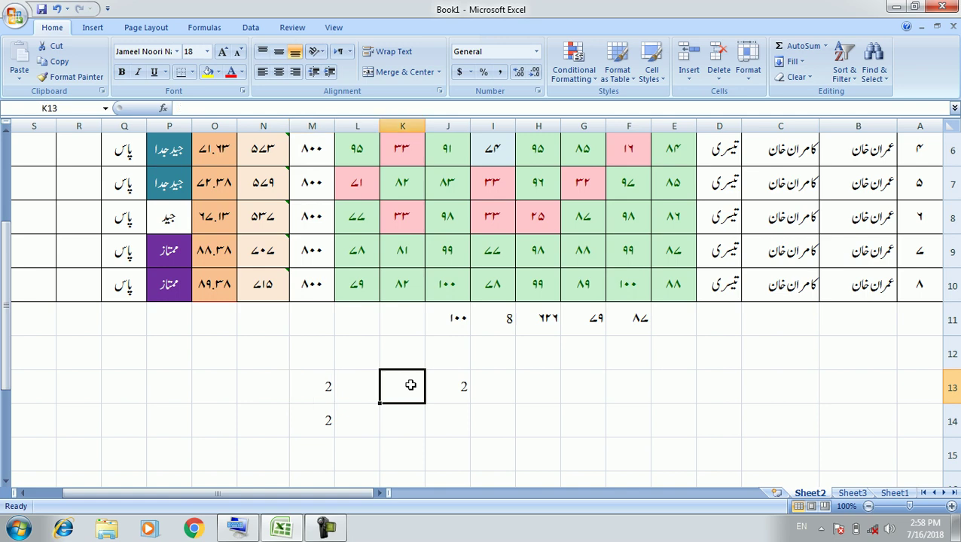
pyautogui.click(312, 389)
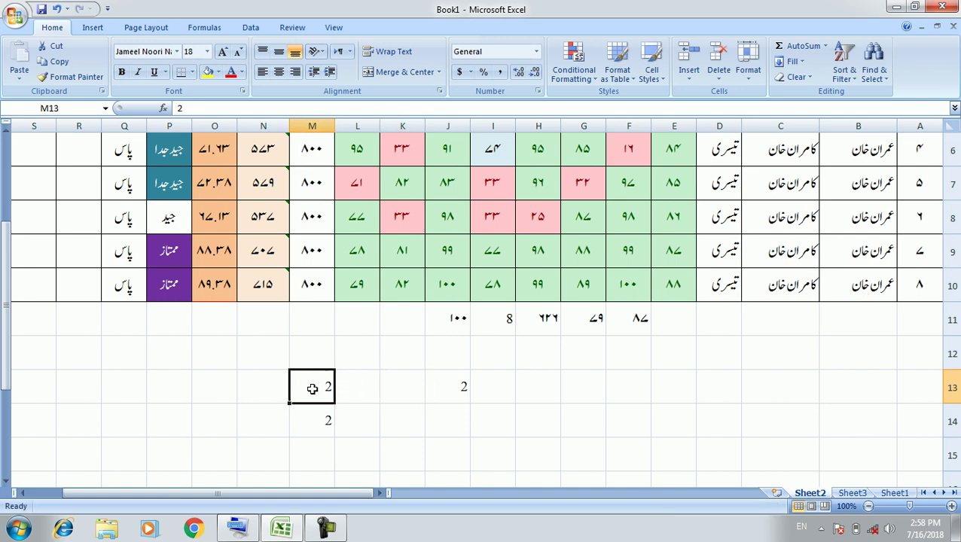
pyautogui.click(363, 417)
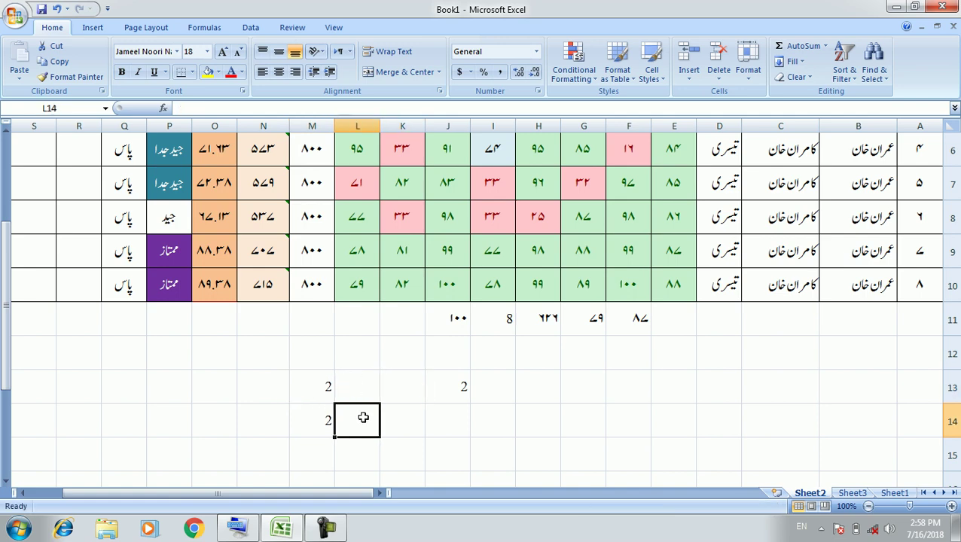
pyautogui.click(800, 61)
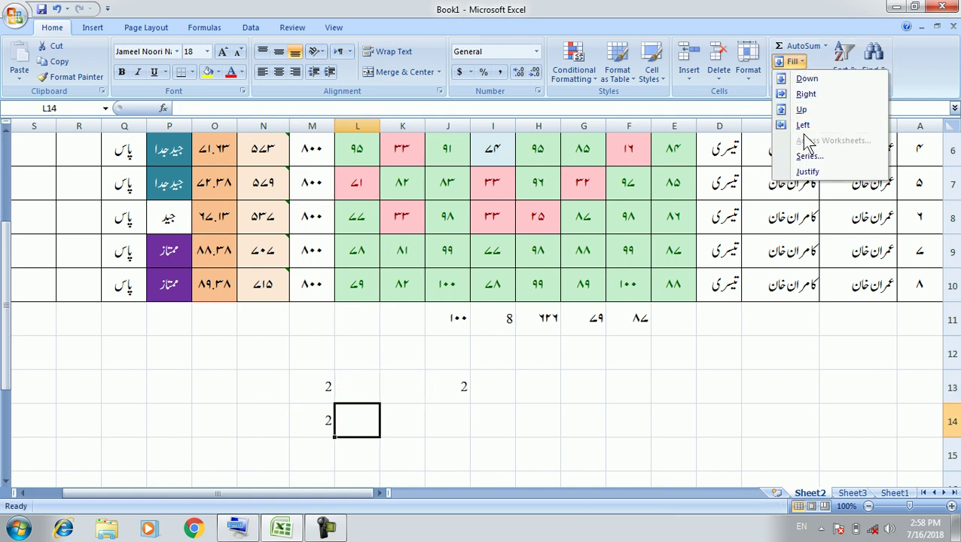
pyautogui.click(275, 384)
pyautogui.click(272, 384)
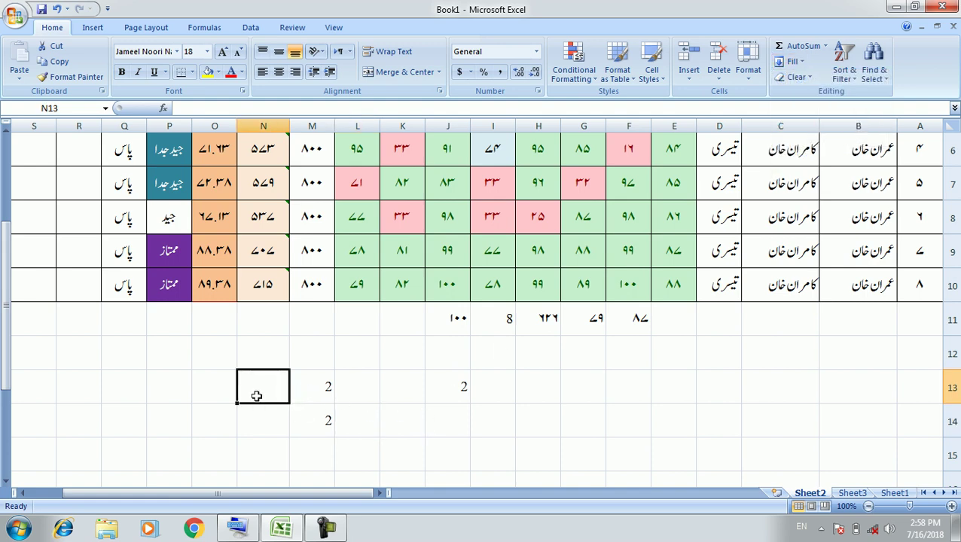
pyautogui.click(797, 60)
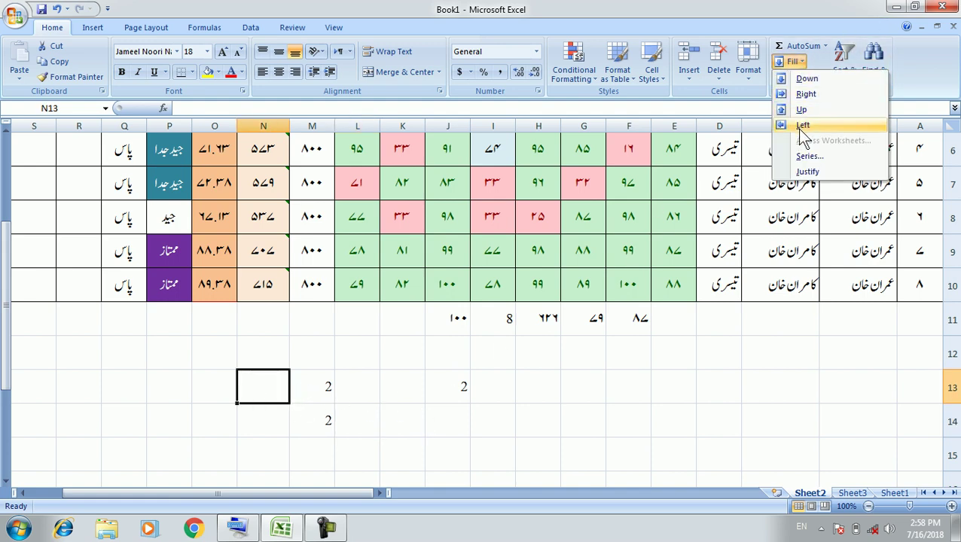
pyautogui.click(797, 129)
# Select and clear the totals block J11:F14, ending with M13 selected.
pyautogui.click(361, 389)
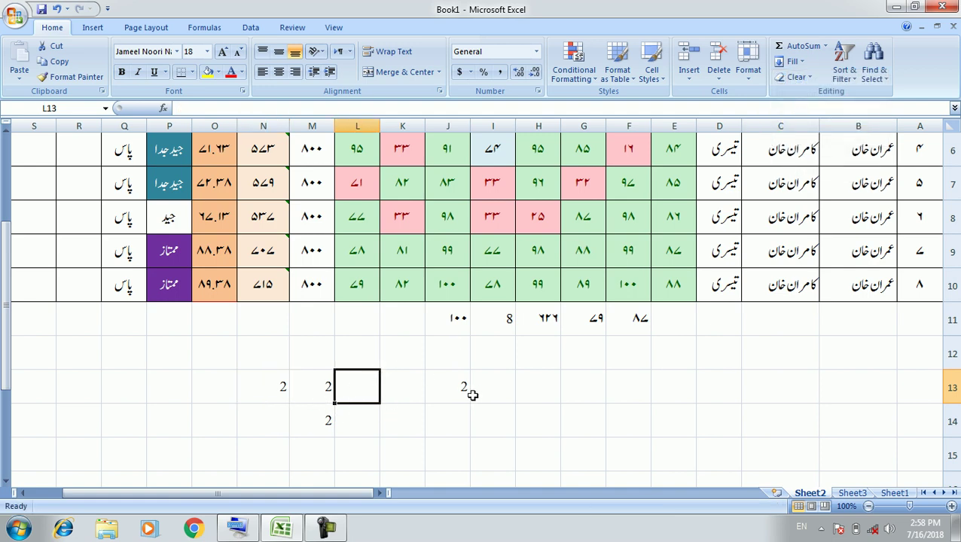
pyautogui.moveTo(441, 320); pyautogui.dragTo(644, 419)
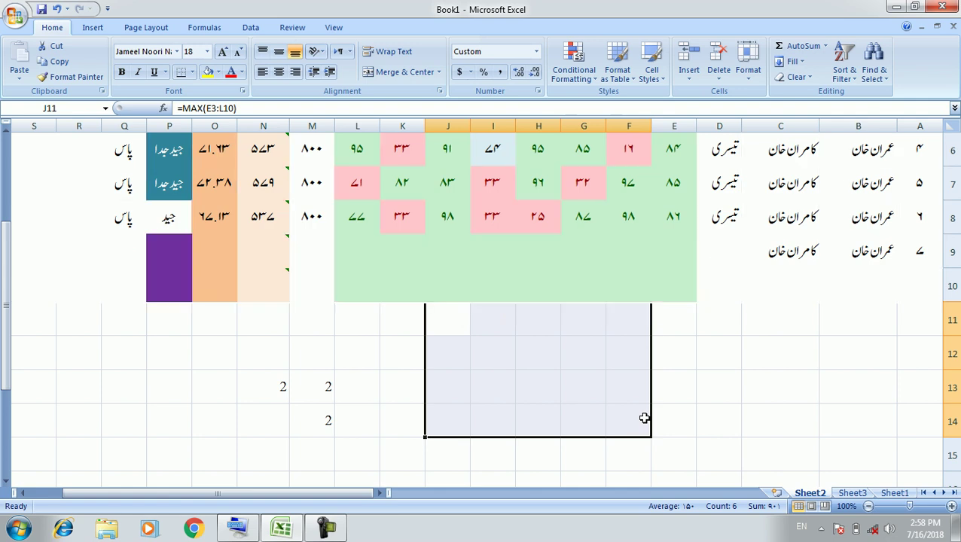
pyautogui.click(269, 419)
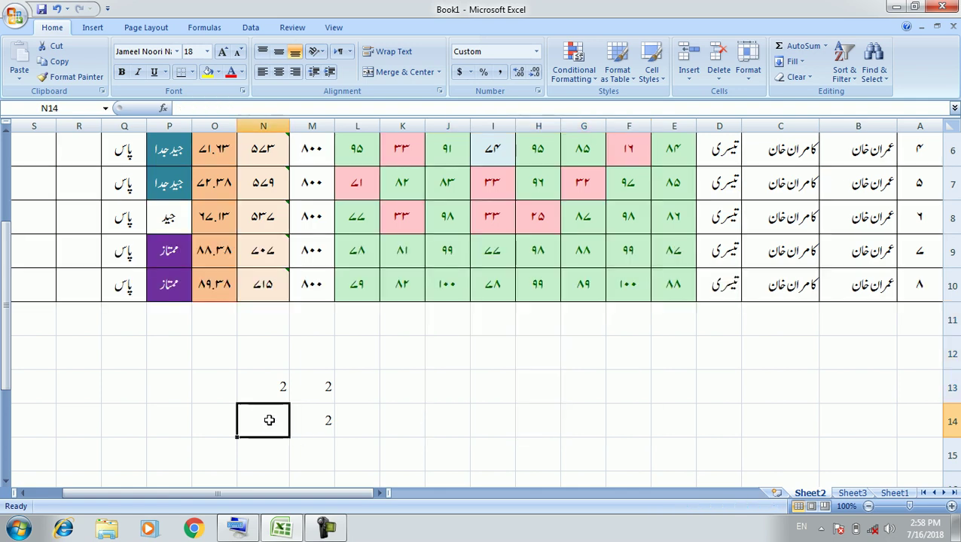
pyautogui.click(800, 62)
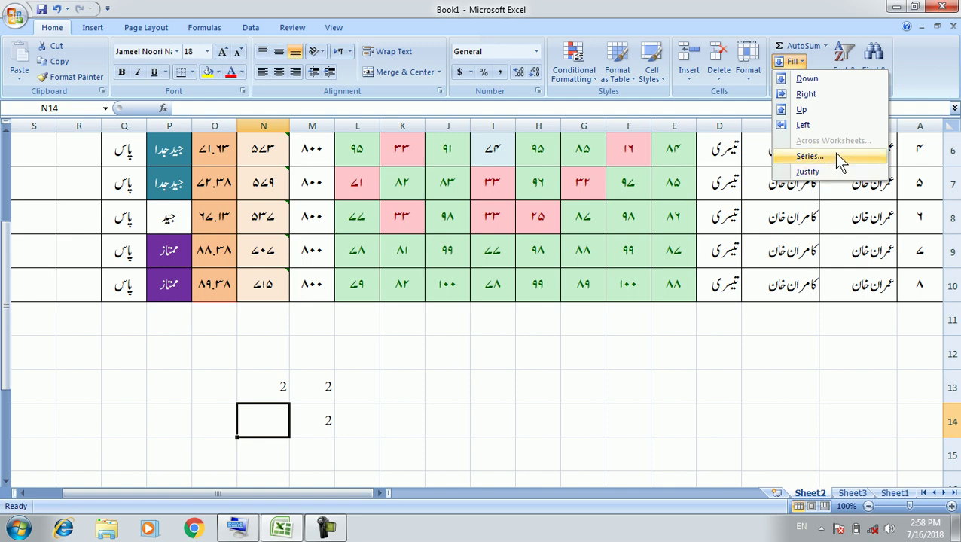
pyautogui.click(307, 398)
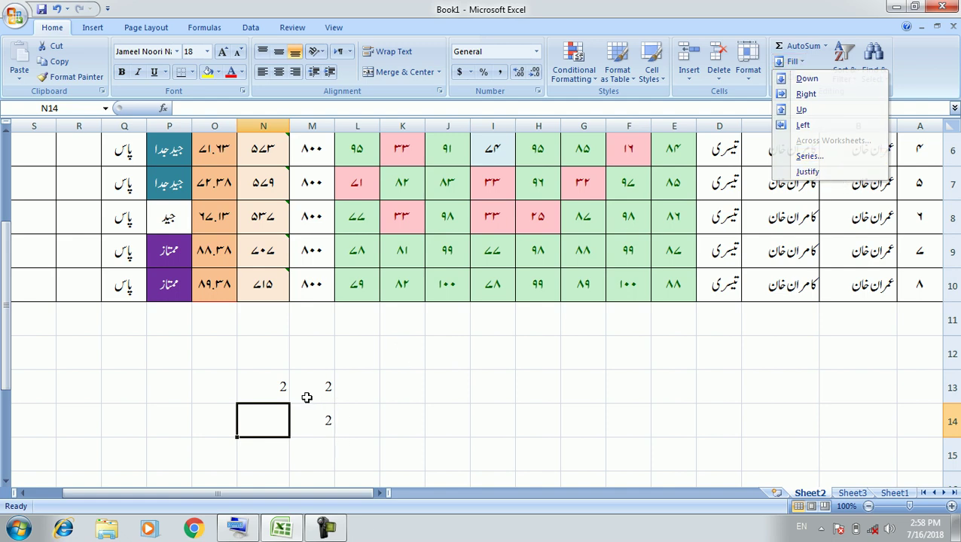
pyautogui.click(308, 389)
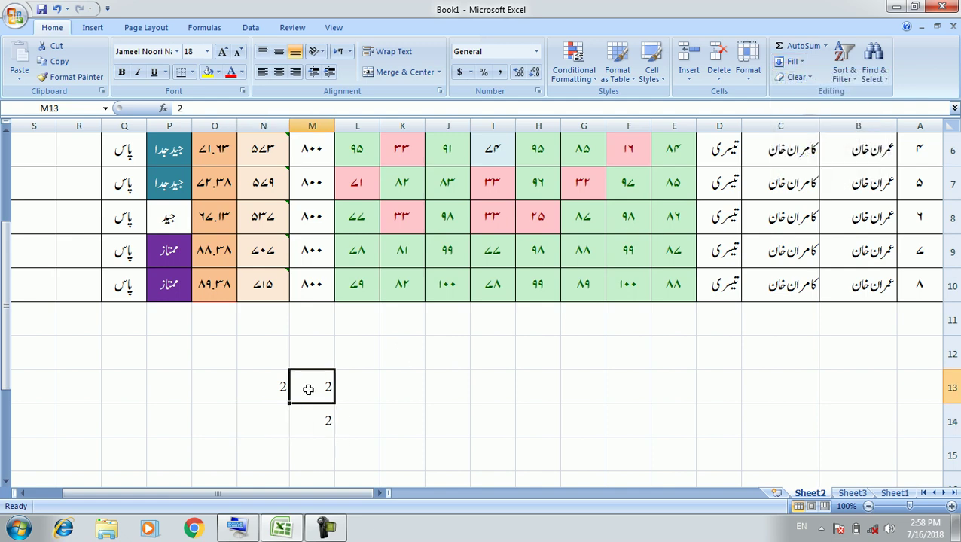
# Fill row 13 as a linear series from M13's 2, step 1, stop value 9.
pyautogui.click(797, 77)
pyautogui.click(795, 61)
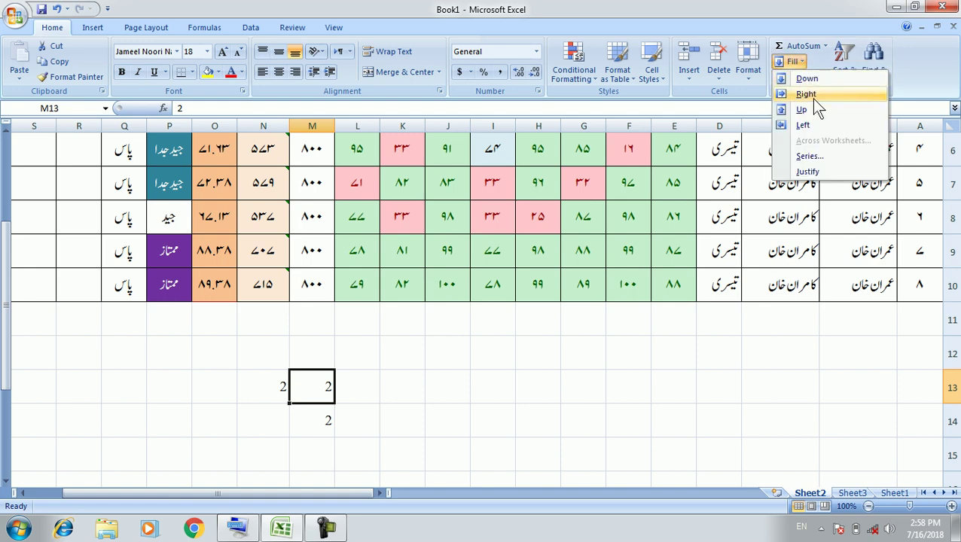
pyautogui.click(817, 157)
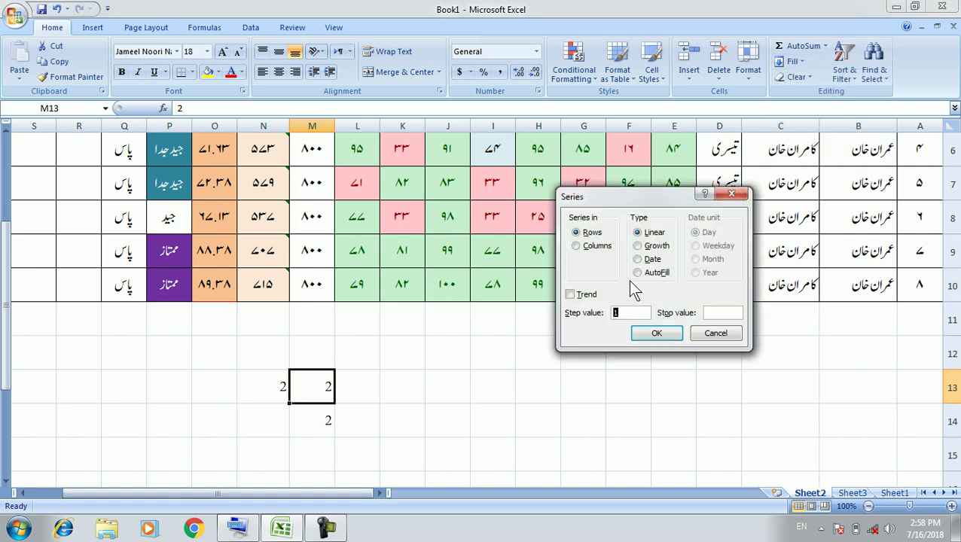
pyautogui.moveTo(649, 199); pyautogui.dragTo(510, 168)
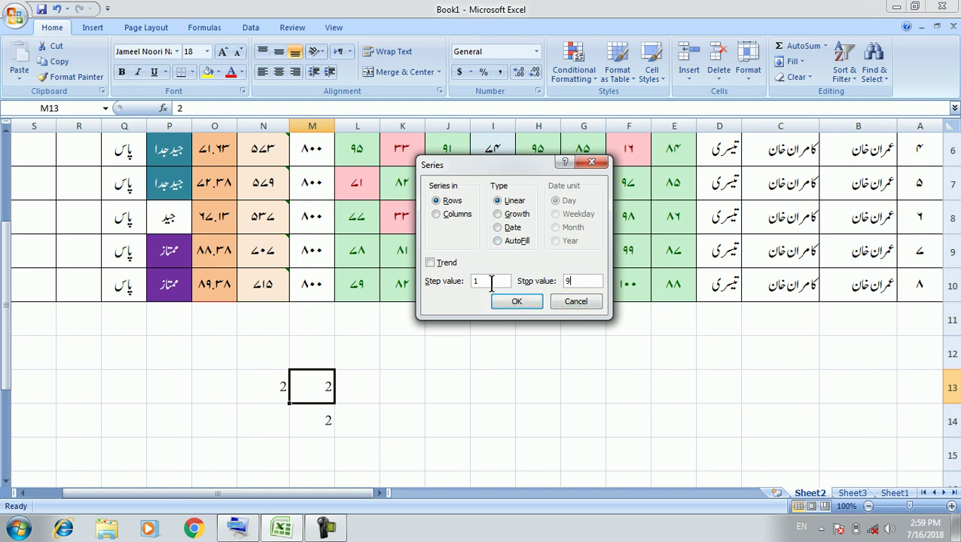
pyautogui.click(526, 302)
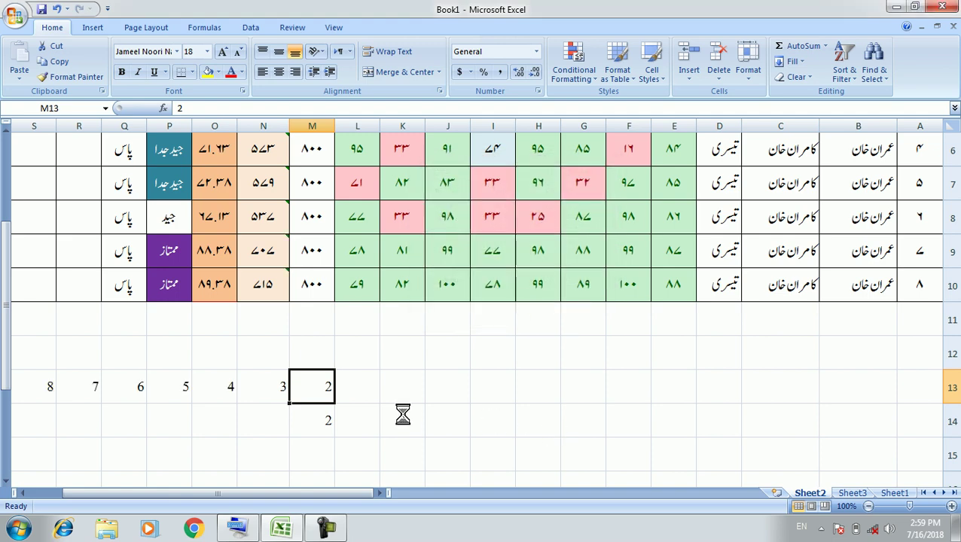
pyautogui.click(280, 385)
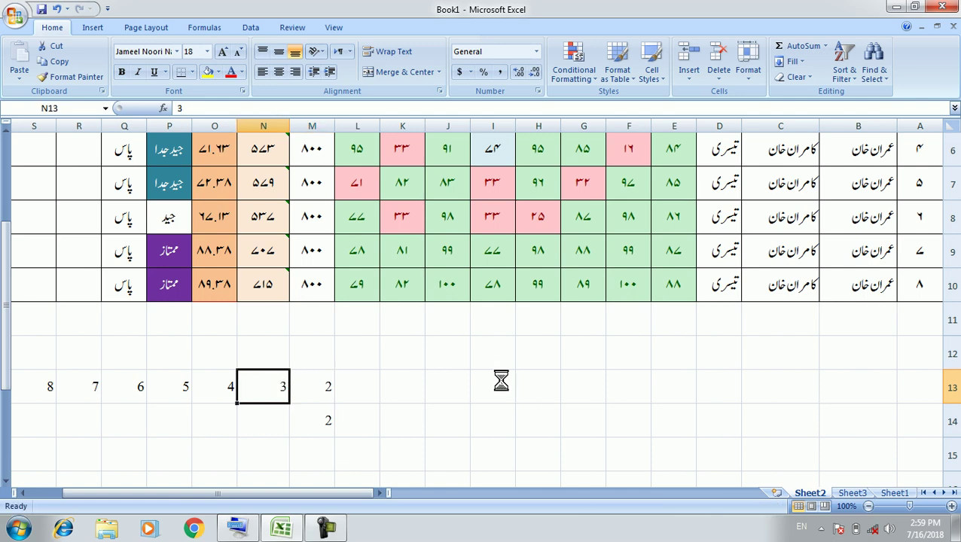
pyautogui.click(320, 391)
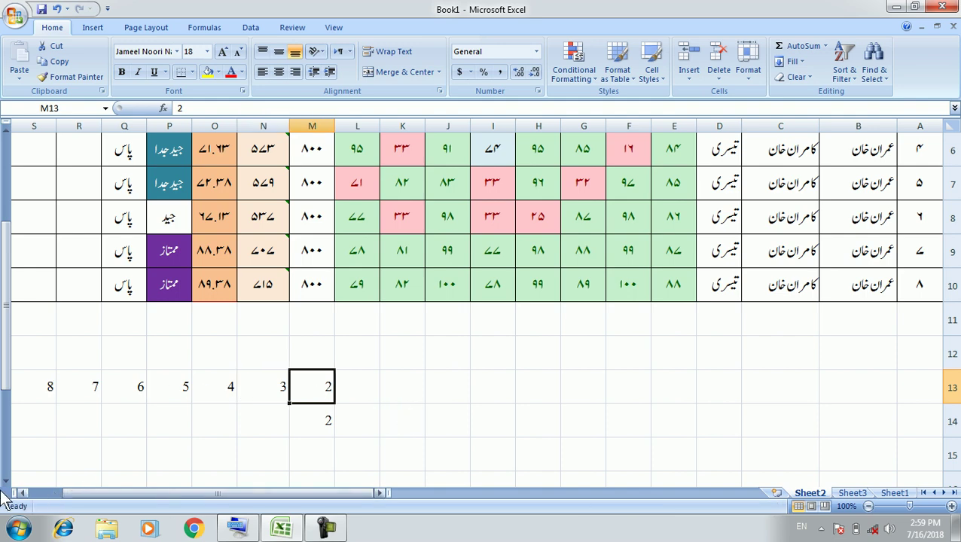
pyautogui.click(24, 494)
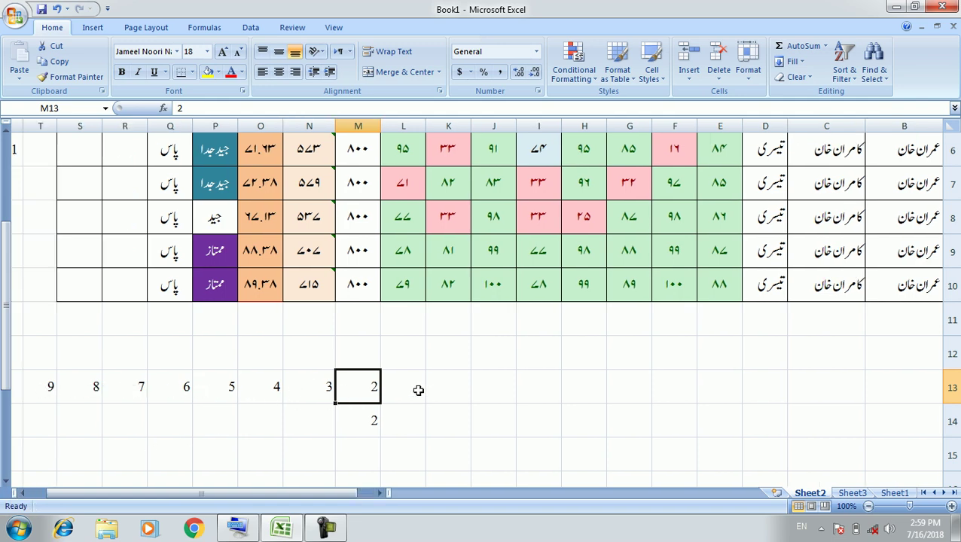
# Undo the series, delete the totals block, and Clear All on N14 and O12:L15.
pyautogui.hotkey('ctrl', 'z')
pyautogui.hotkey('ctrl', 'z')
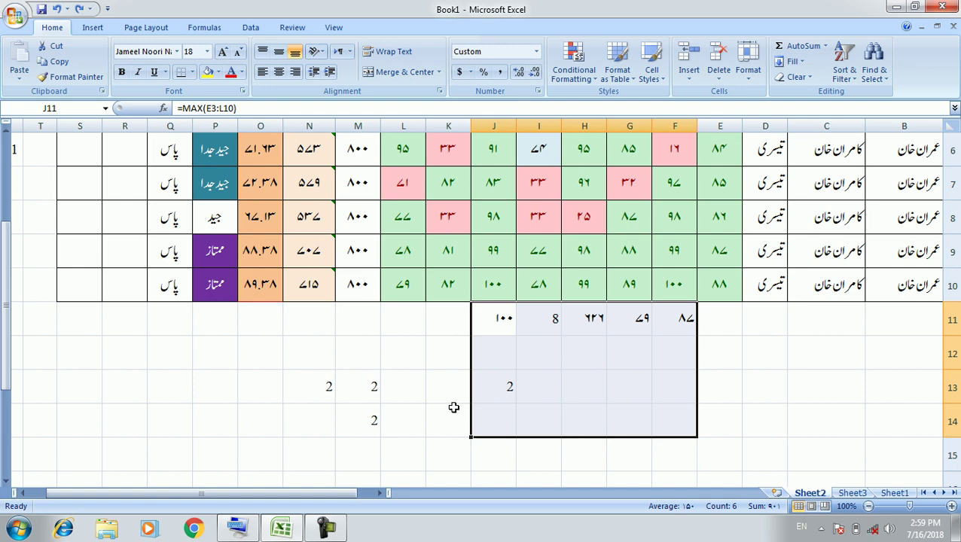
pyautogui.press('Delete')
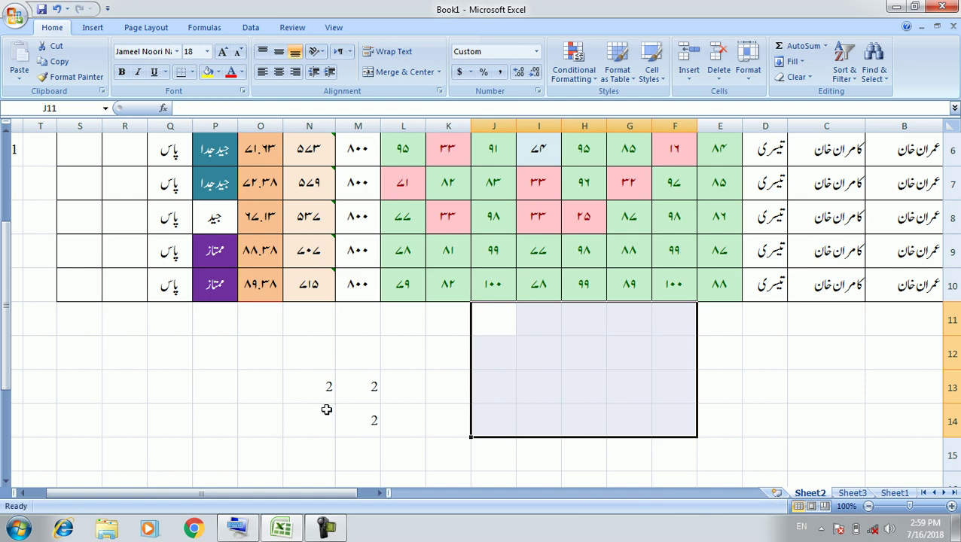
pyautogui.click(326, 409)
pyautogui.click(797, 77)
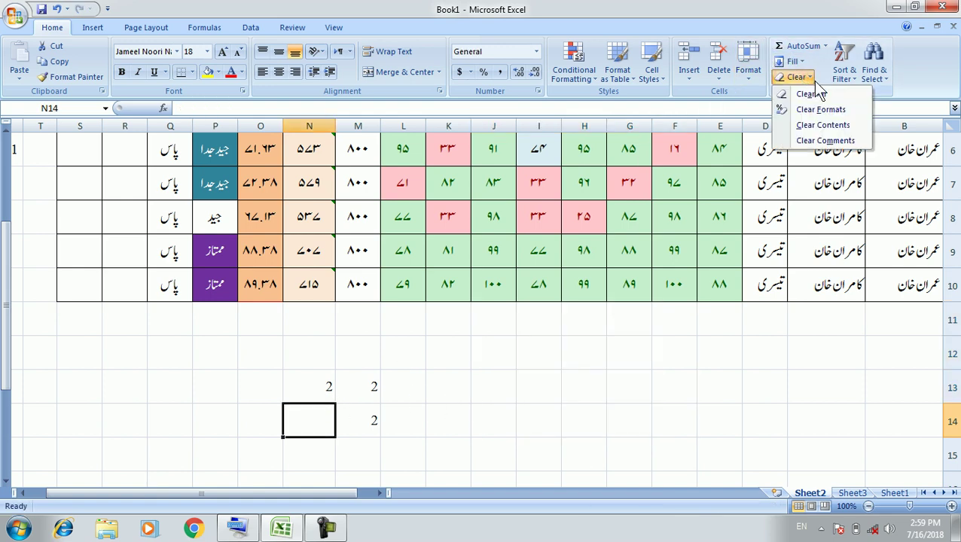
pyautogui.click(853, 95)
pyautogui.moveTo(259, 354); pyautogui.dragTo(418, 443)
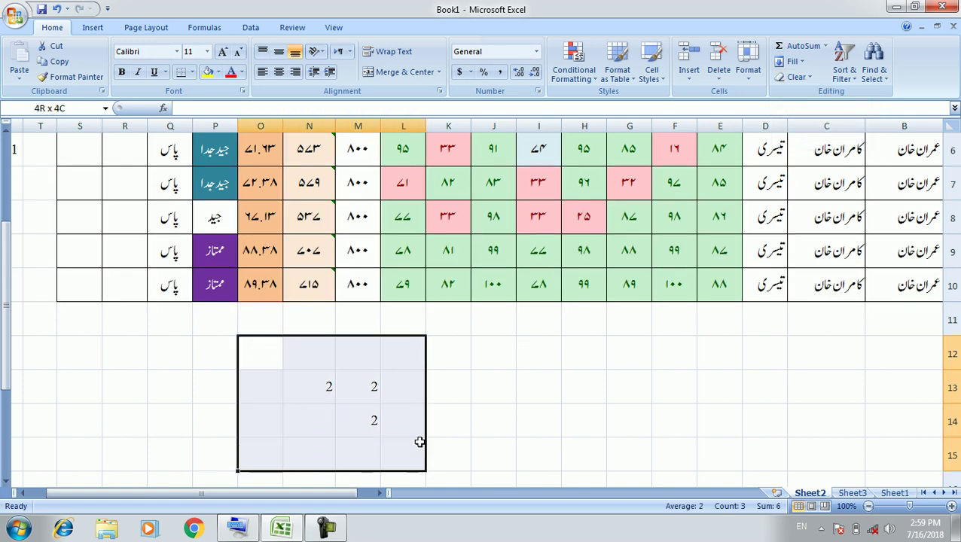
pyautogui.click(807, 84)
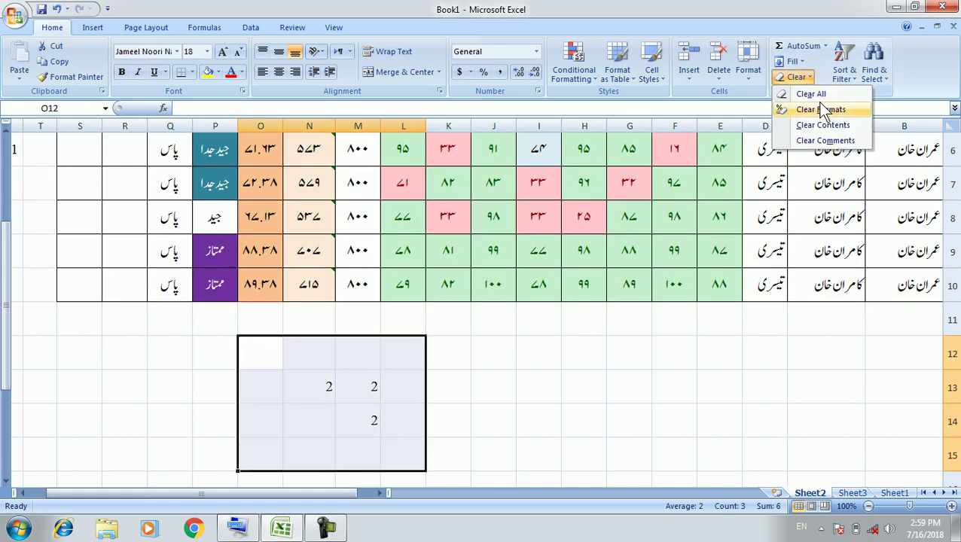
pyautogui.click(820, 97)
# Remove the leftover formatting from K13 with Clear Formats.
pyautogui.click(467, 386)
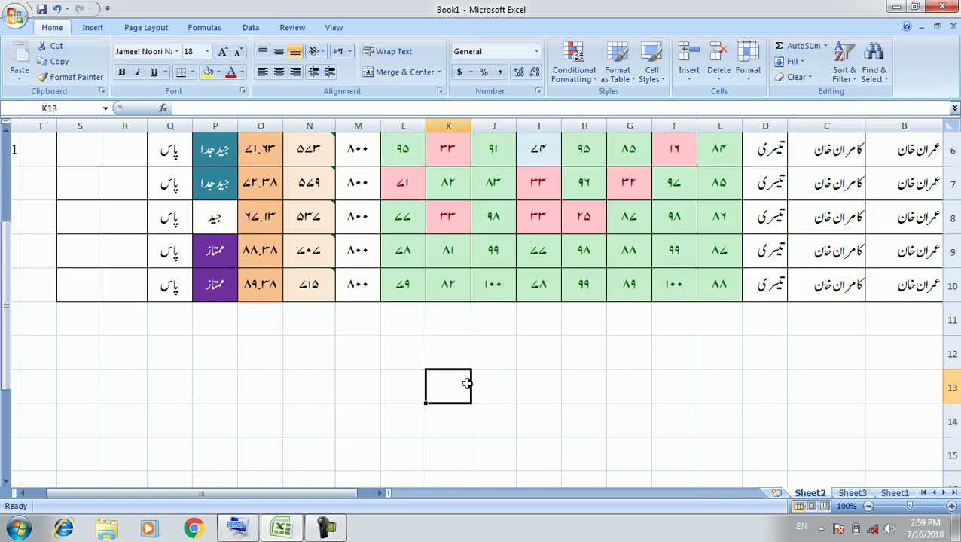
pyautogui.click(801, 63)
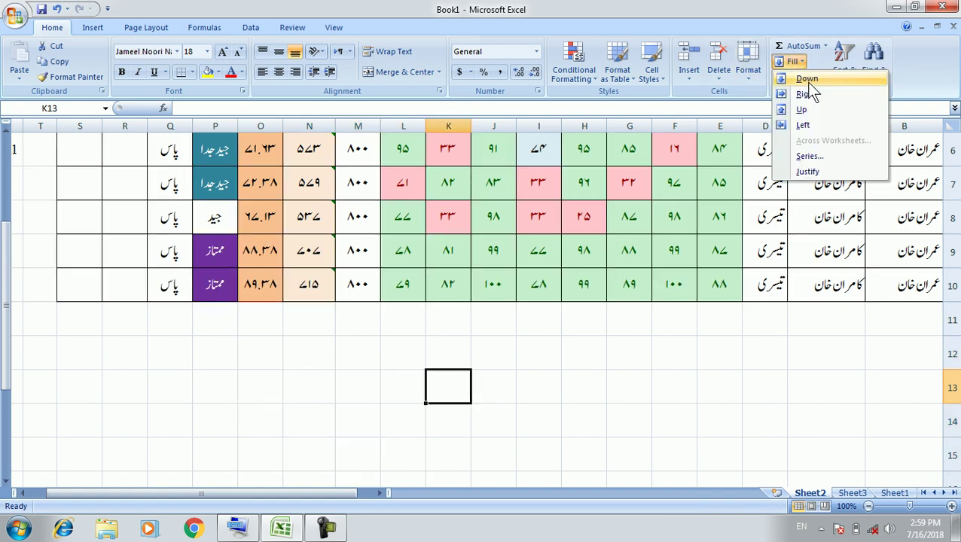
pyautogui.click(827, 9)
pyautogui.click(806, 78)
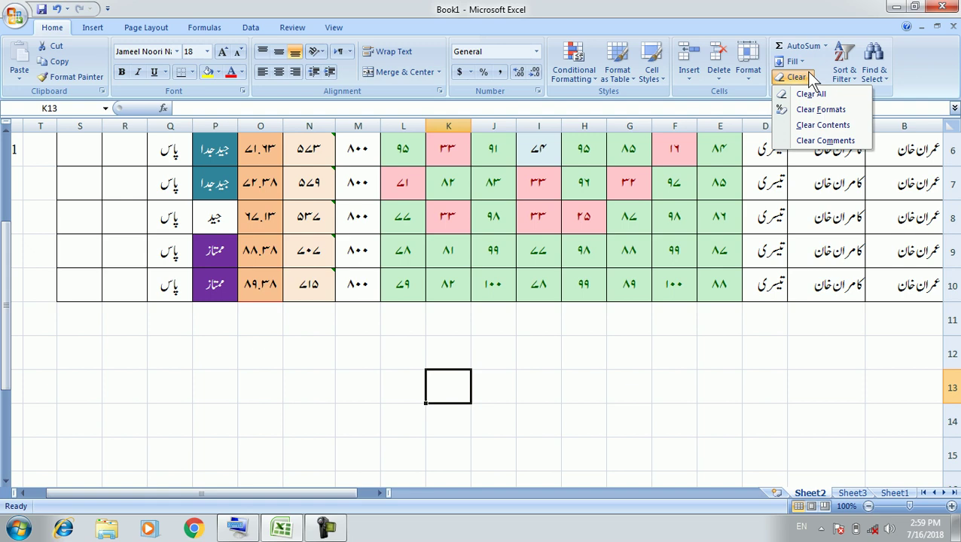
pyautogui.click(841, 113)
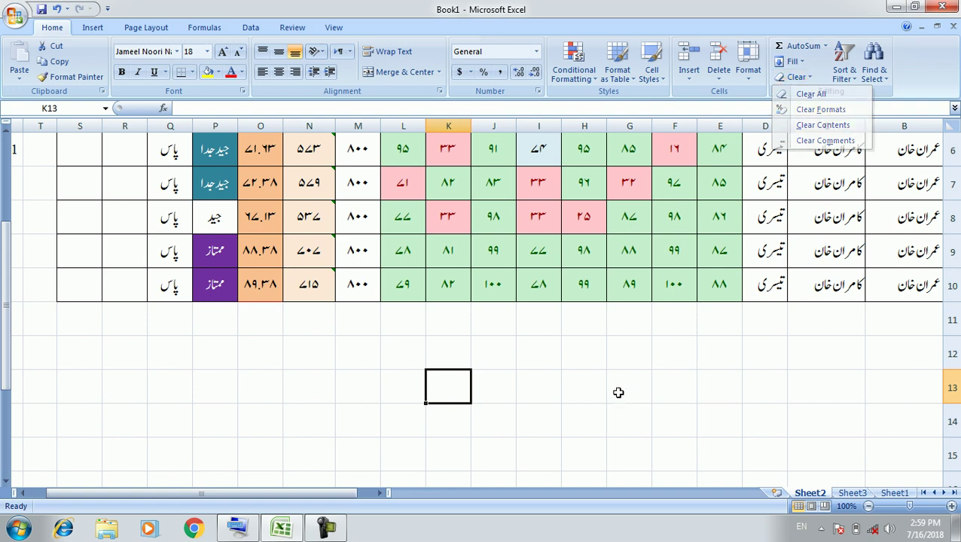
pyautogui.click(627, 386)
# Select the subject marks and clear their formats, stripping colours and Urdu digits.
pyautogui.scroll(1, 628, 384)
pyautogui.scroll(1, 560, 353)
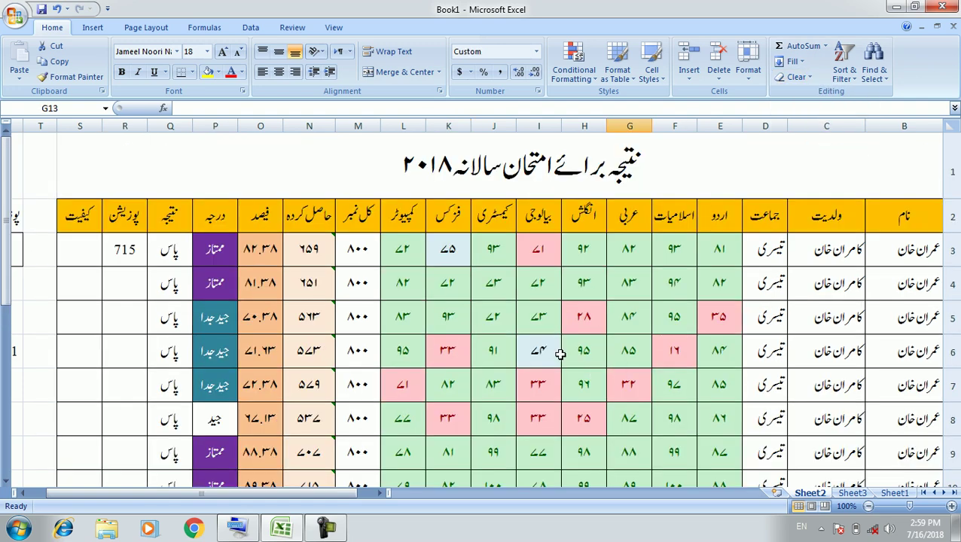
pyautogui.scroll(-1, 542, 342)
pyautogui.scroll(1, 422, 248)
pyautogui.moveTo(405, 240); pyautogui.dragTo(723, 424)
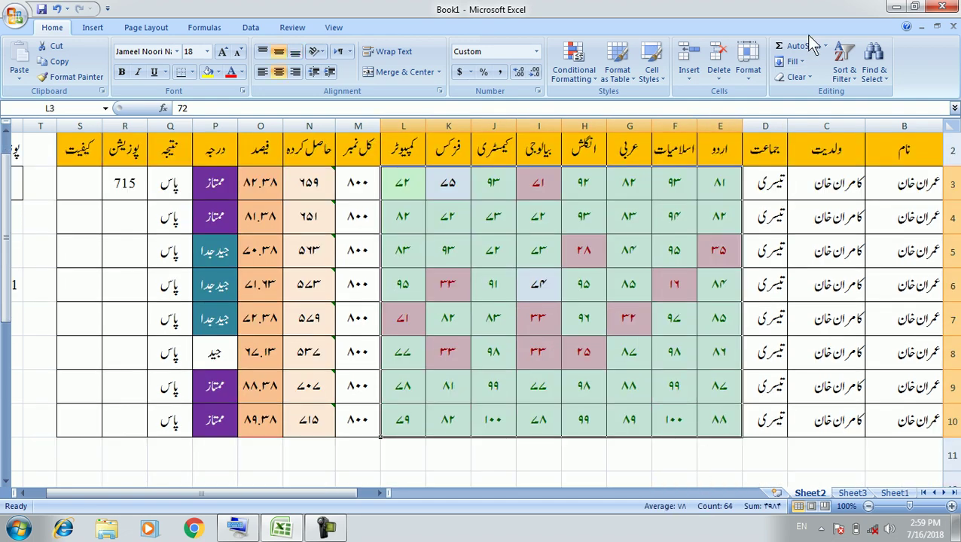
pyautogui.click(797, 77)
pyautogui.click(821, 110)
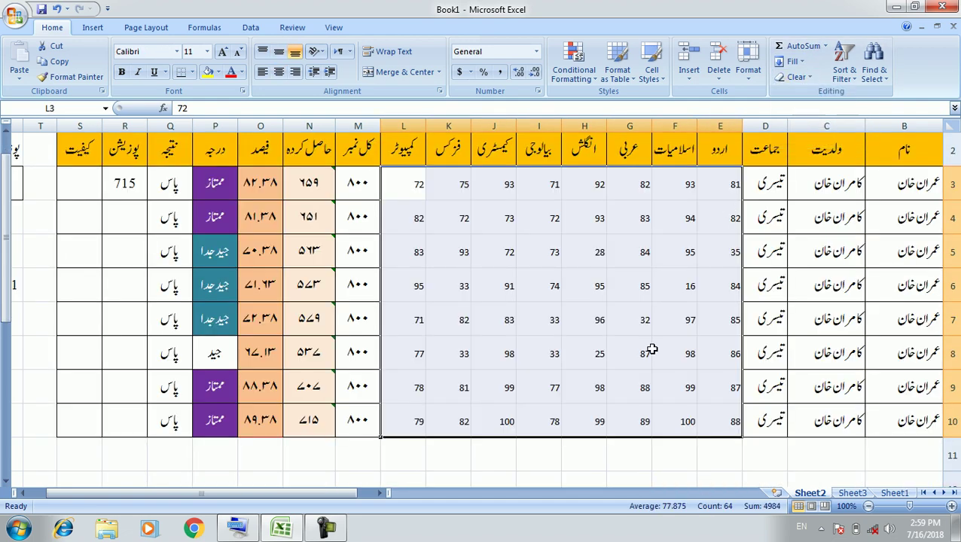
pyautogui.click(535, 462)
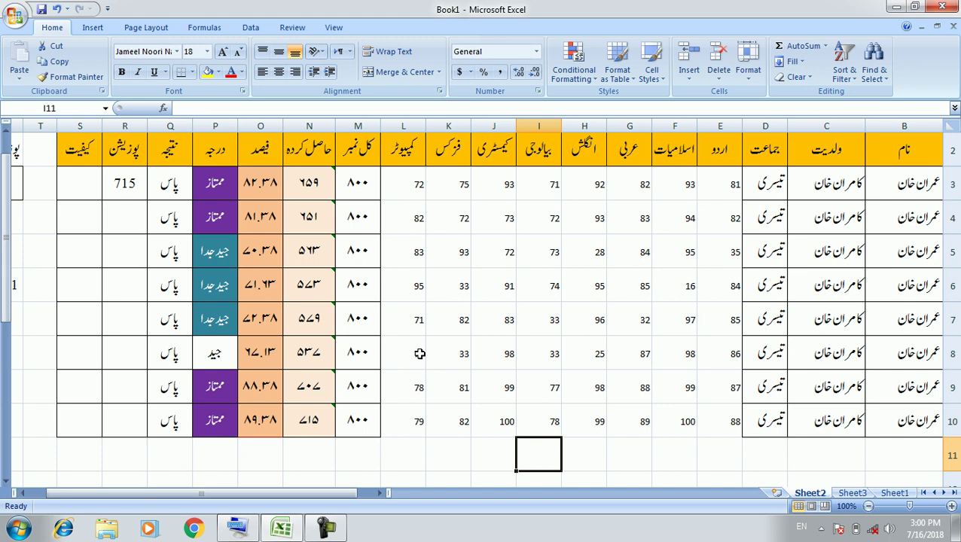
# Restore the marks' formatting, try Clear Contents on the marks, and undo it.
pyautogui.hotkey('ctrl', 'z')
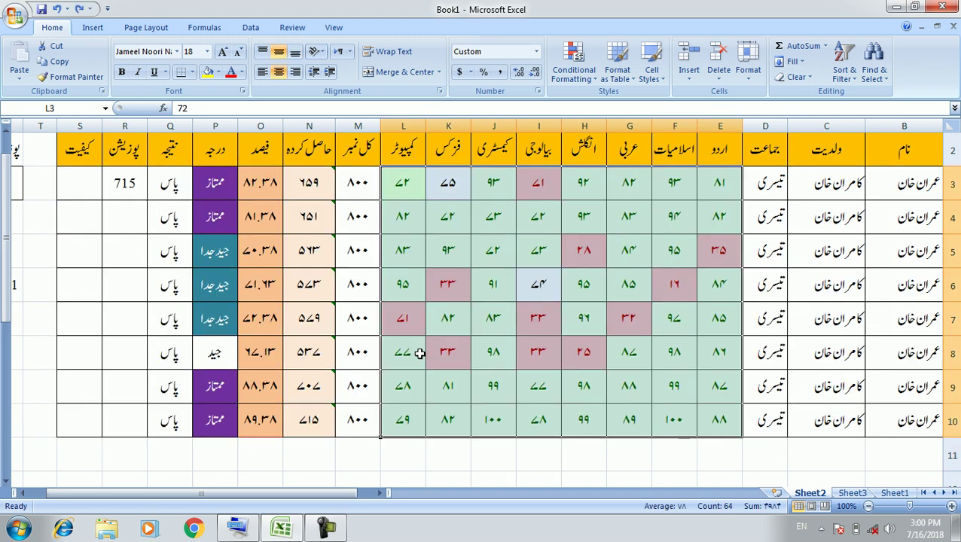
pyautogui.click(797, 77)
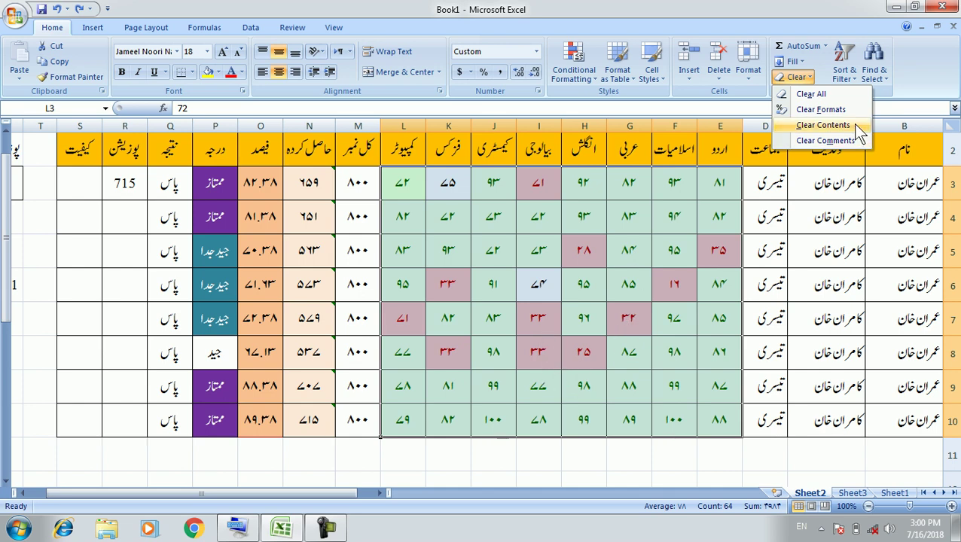
pyautogui.click(844, 127)
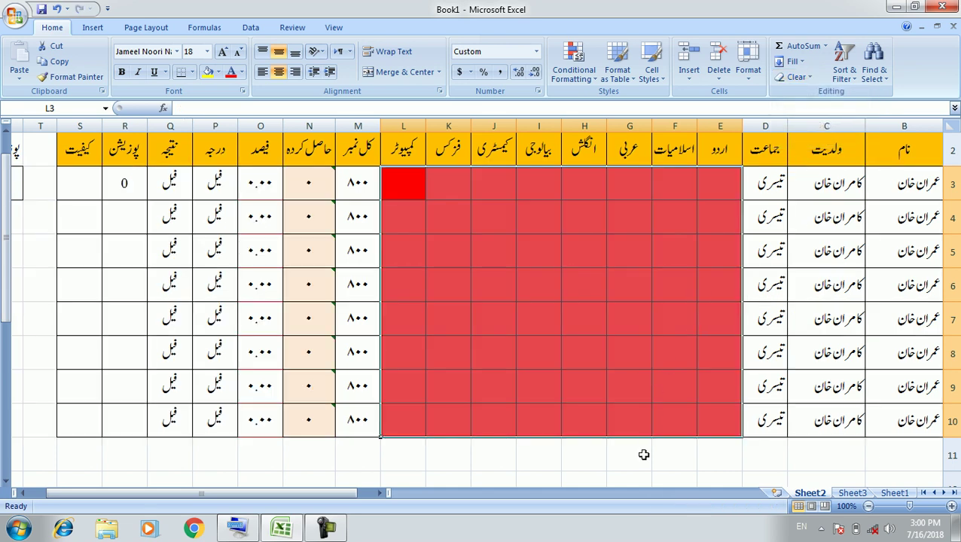
pyautogui.hotkey('ctrl', 'z')
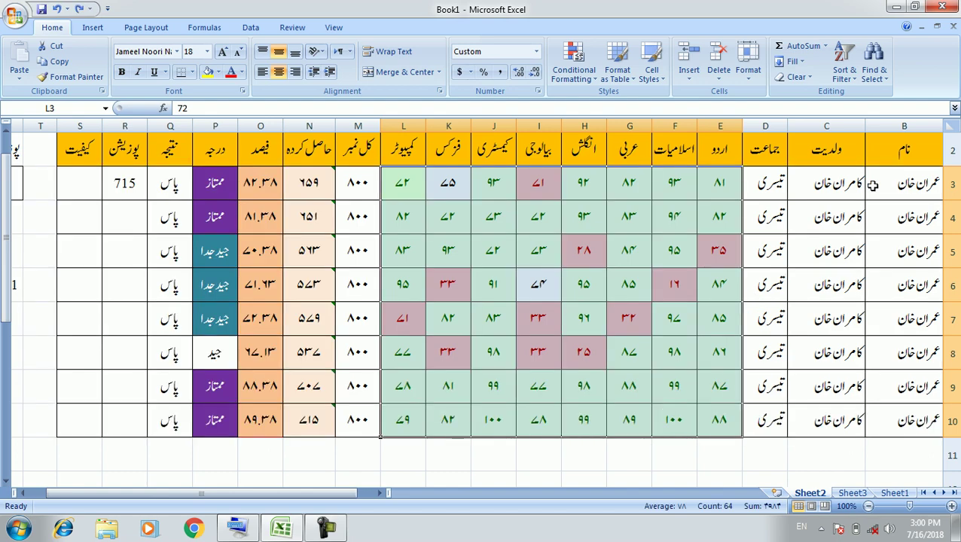
pyautogui.click(801, 80)
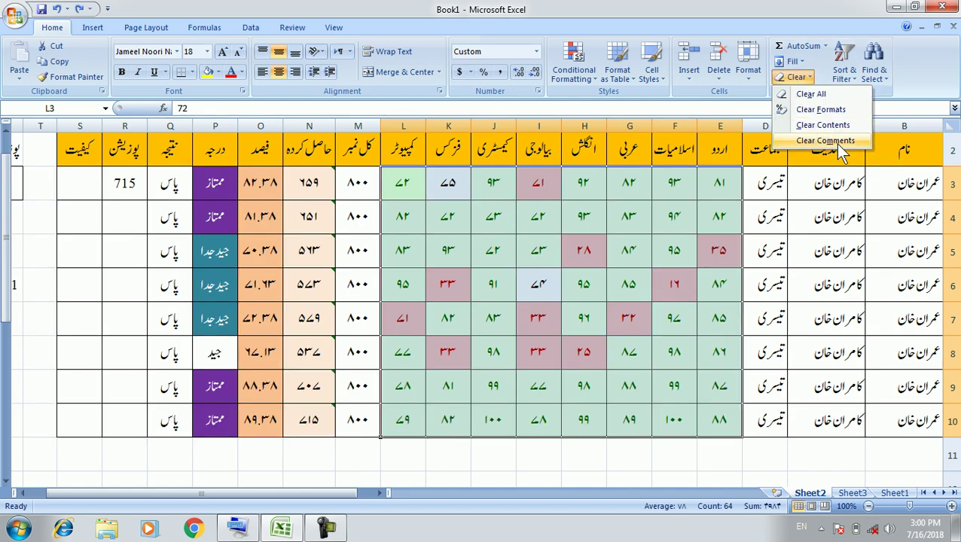
pyautogui.click(520, 456)
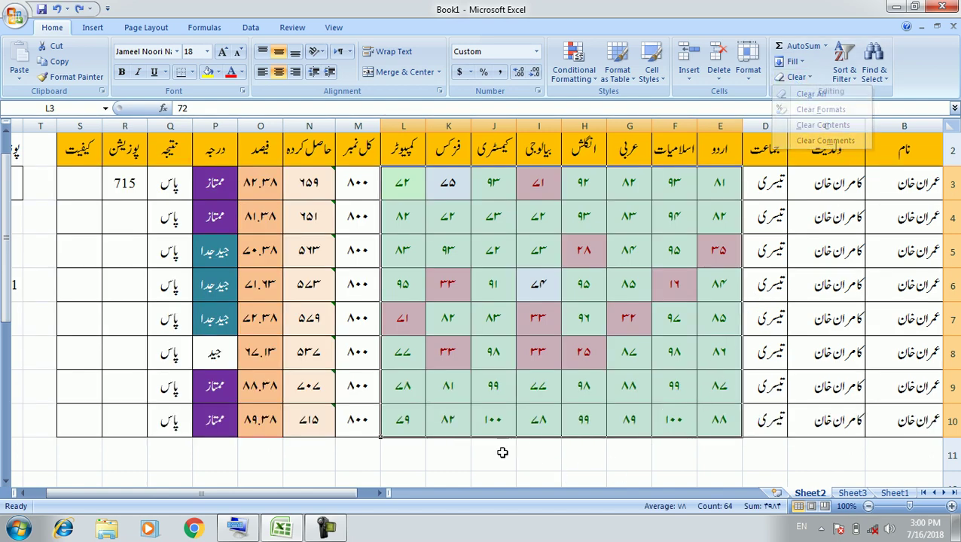
pyautogui.click(403, 464)
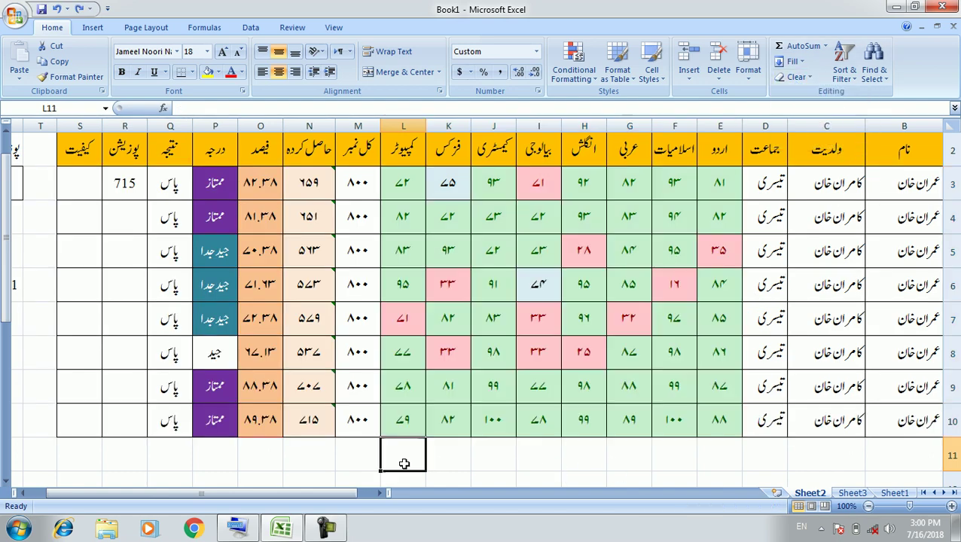
pyautogui.click(325, 459)
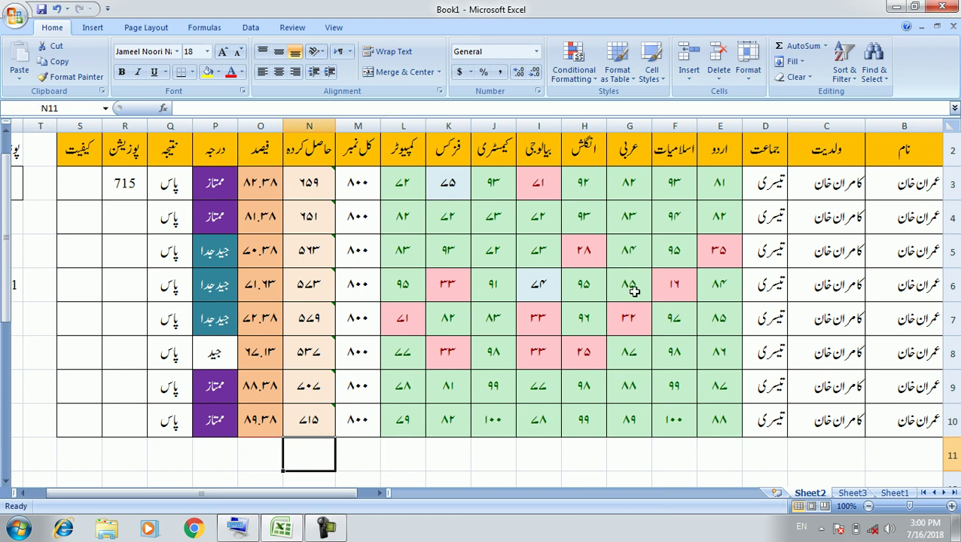
pyautogui.click(851, 82)
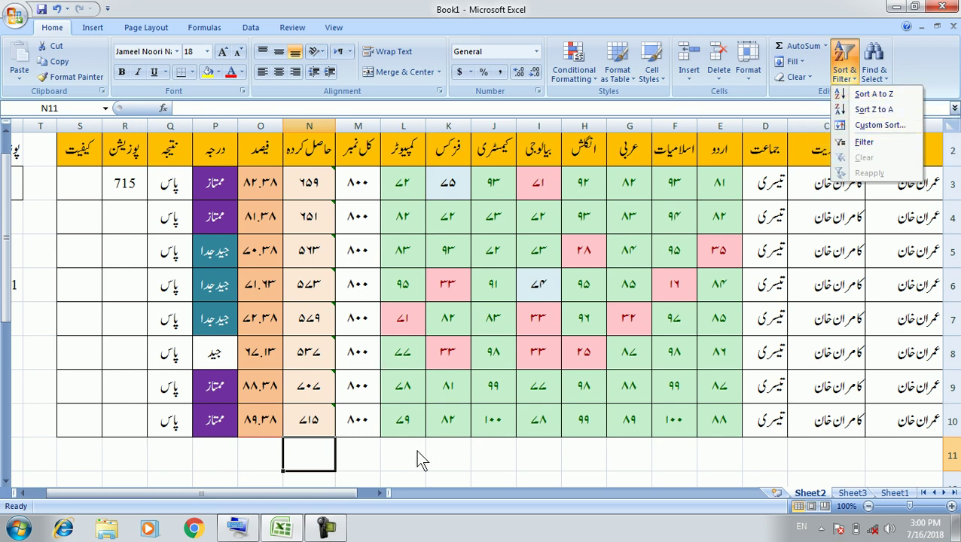
pyautogui.click(488, 446)
pyautogui.click(491, 451)
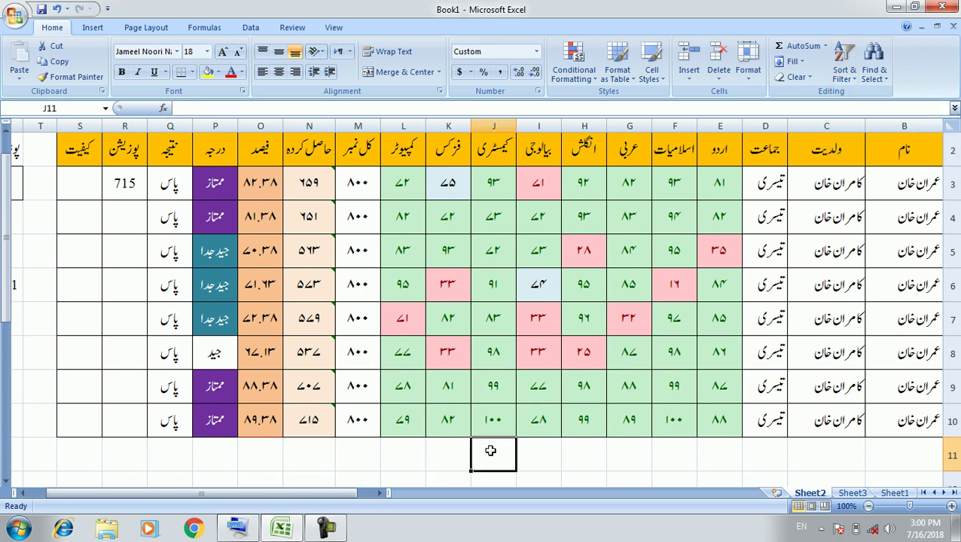
pyautogui.scroll(-3, 490, 451)
pyautogui.scroll(-2, 490, 445)
pyautogui.click(447, 221)
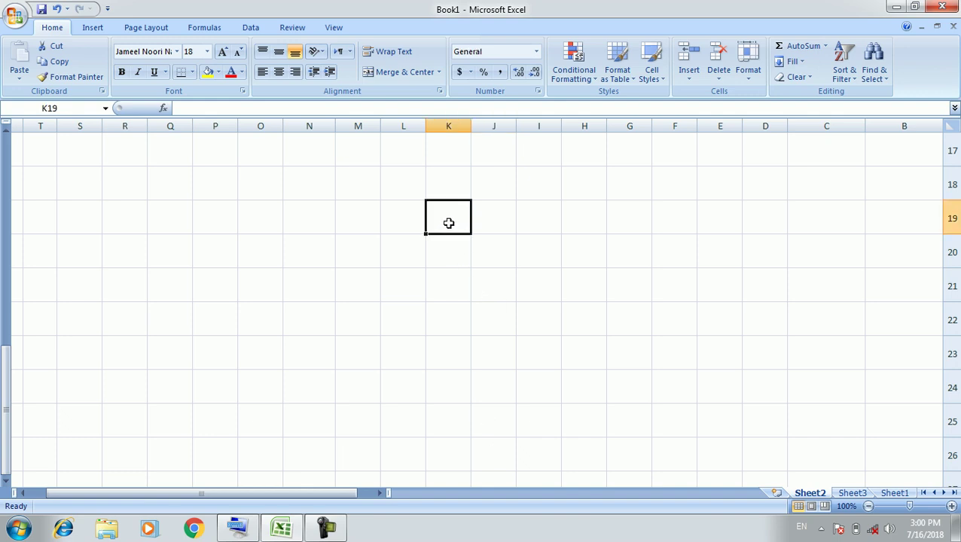
pyautogui.write('1 2')
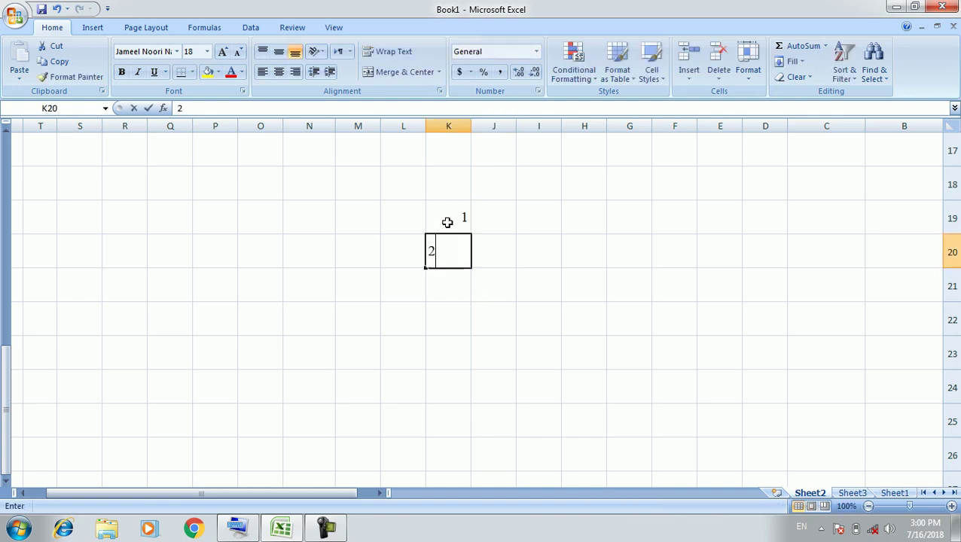
pyautogui.write(' 3 4 5')
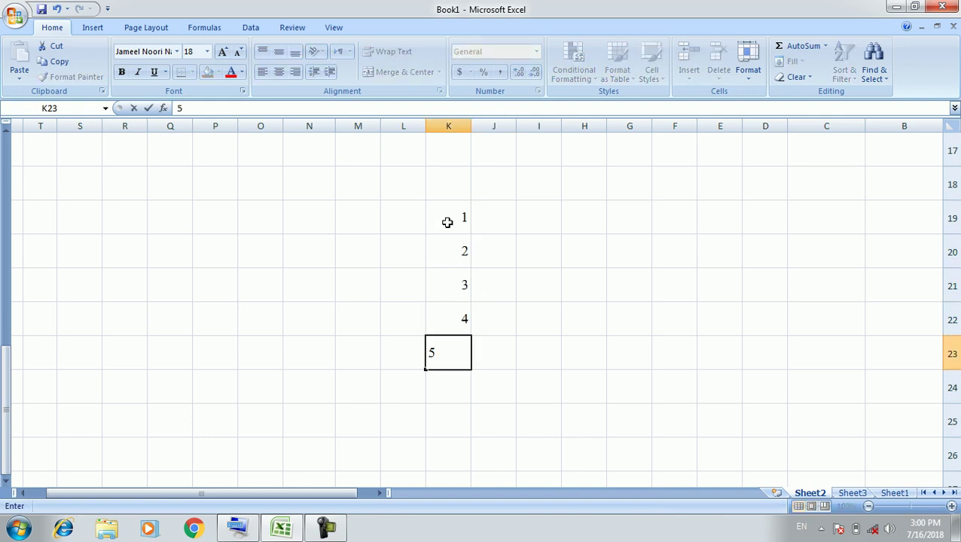
pyautogui.press('Return')
pyautogui.moveTo(447, 223); pyautogui.dragTo(458, 349)
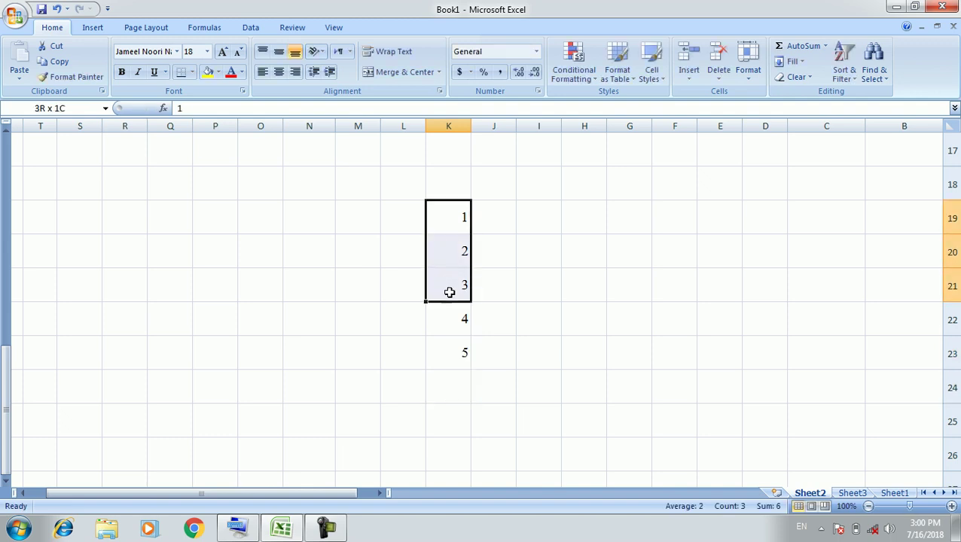
pyautogui.click(845, 78)
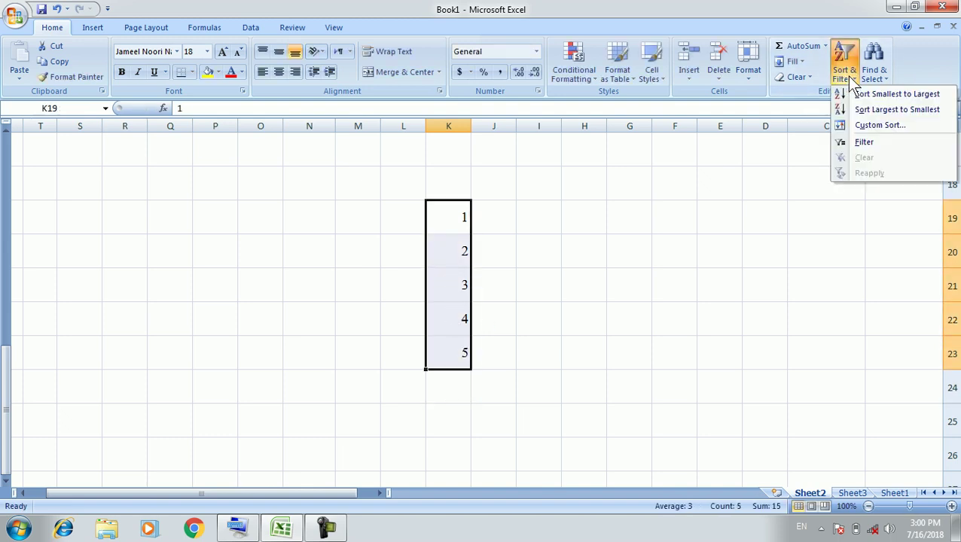
pyautogui.click(898, 112)
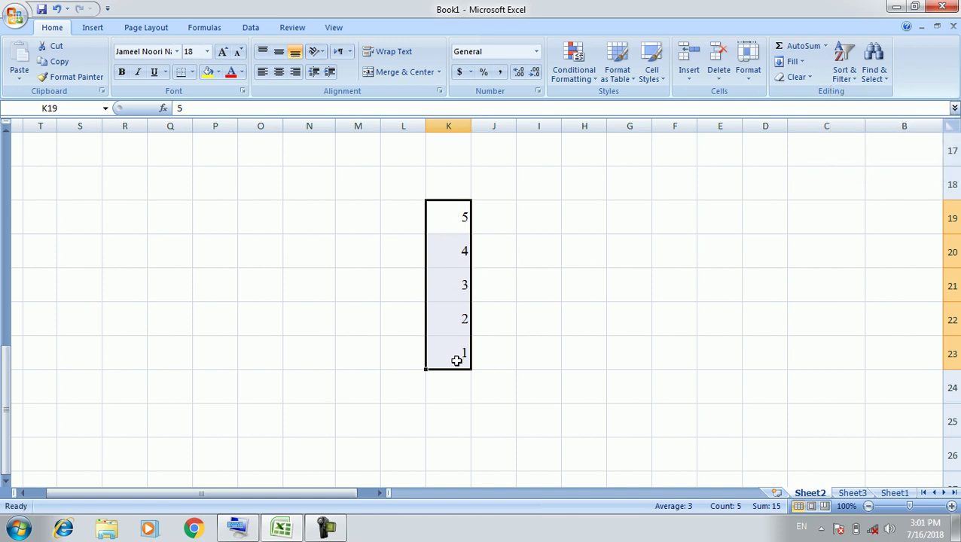
pyautogui.click(847, 74)
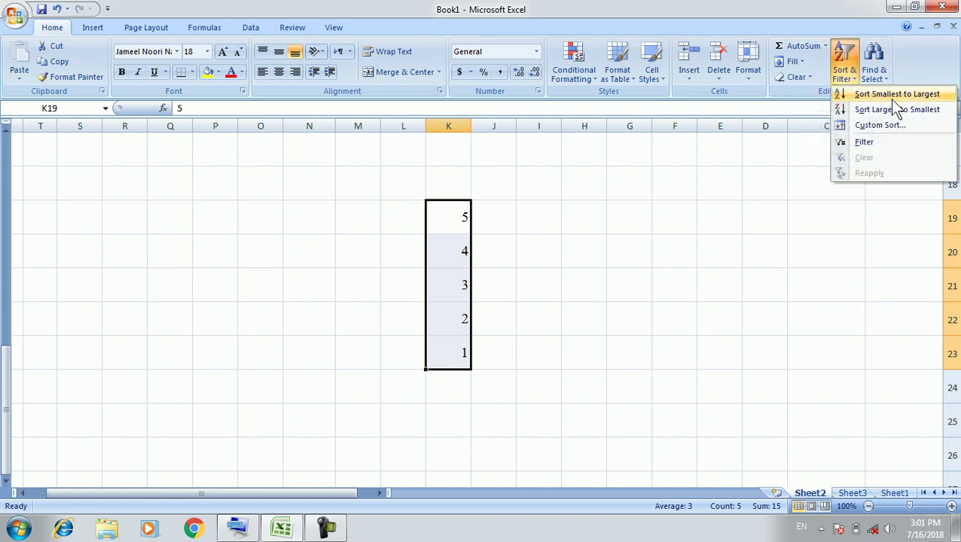
pyautogui.click(886, 95)
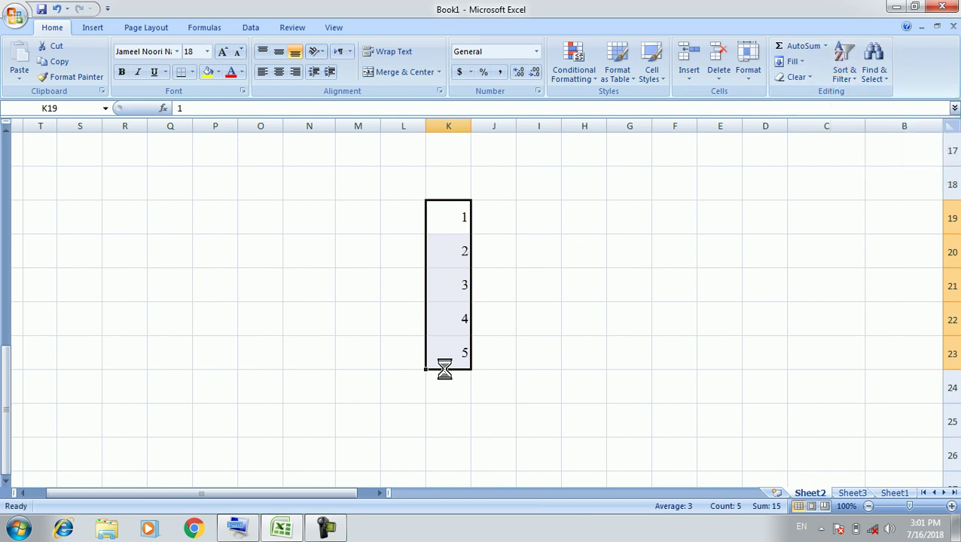
pyautogui.click(845, 64)
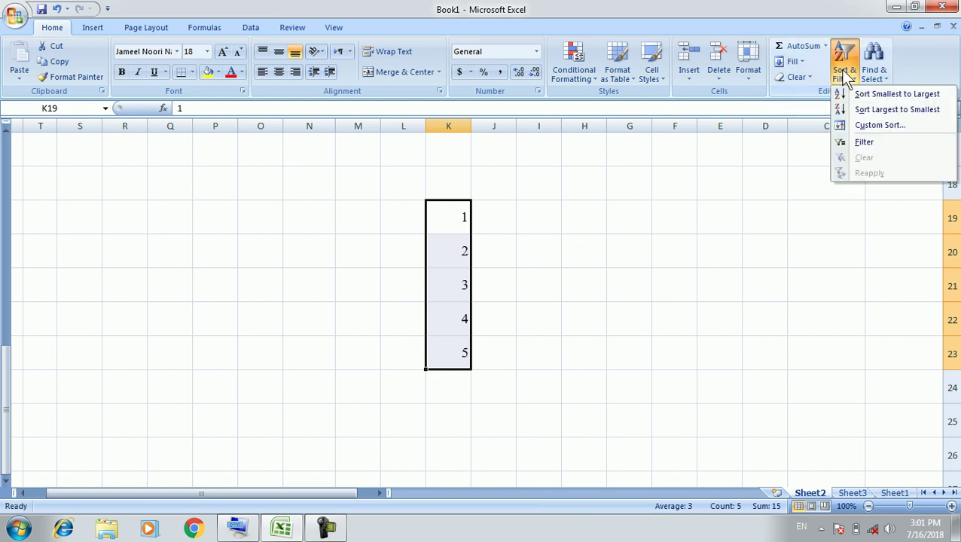
pyautogui.click(901, 126)
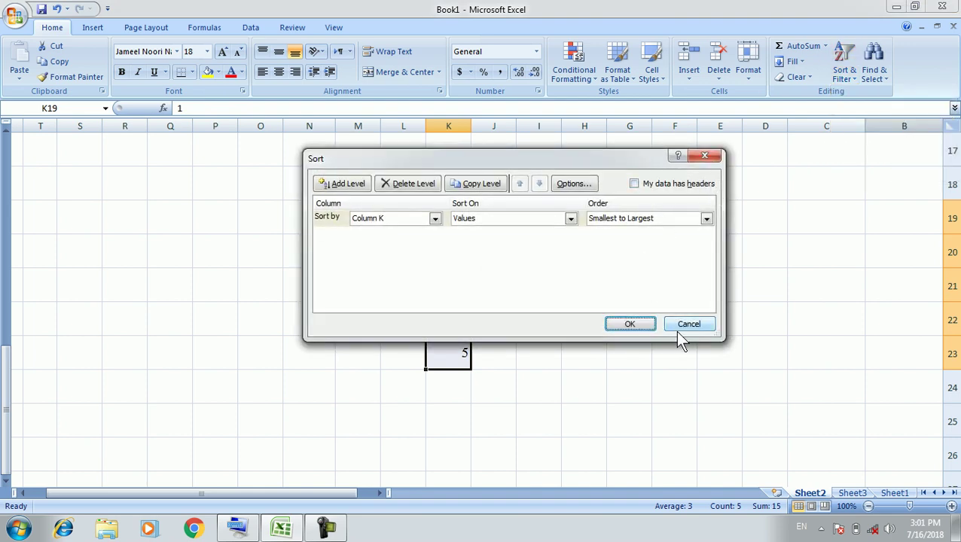
pyautogui.click(679, 329)
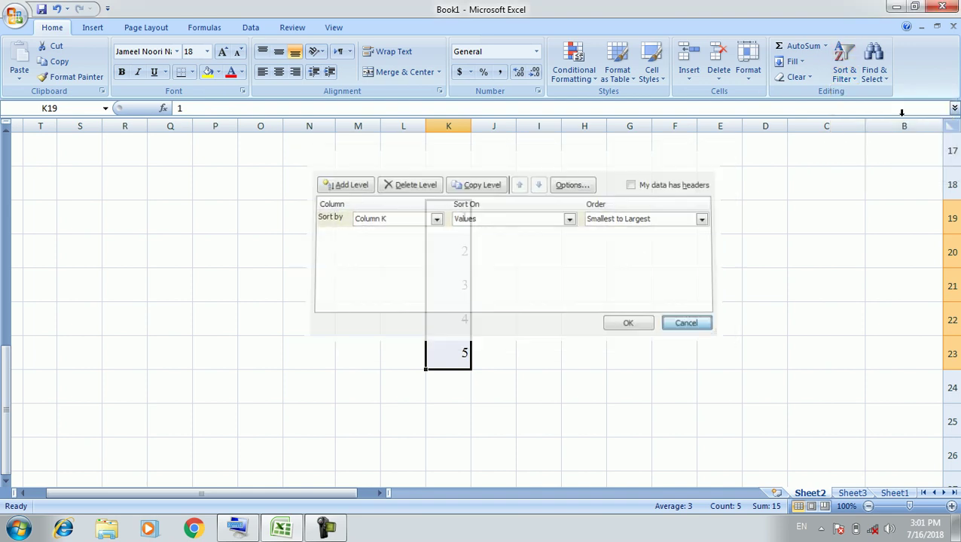
pyautogui.click(852, 81)
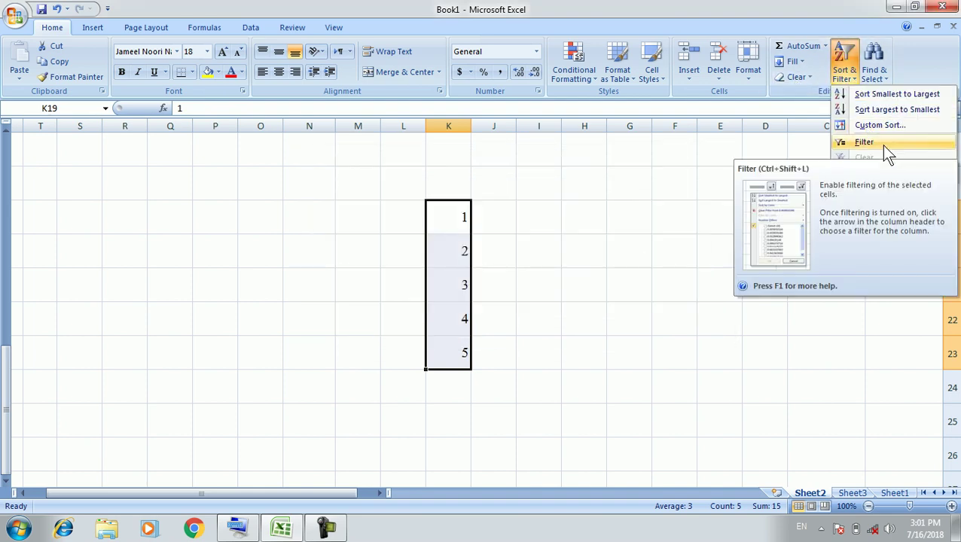
pyautogui.click(455, 283)
pyautogui.press('Delete')
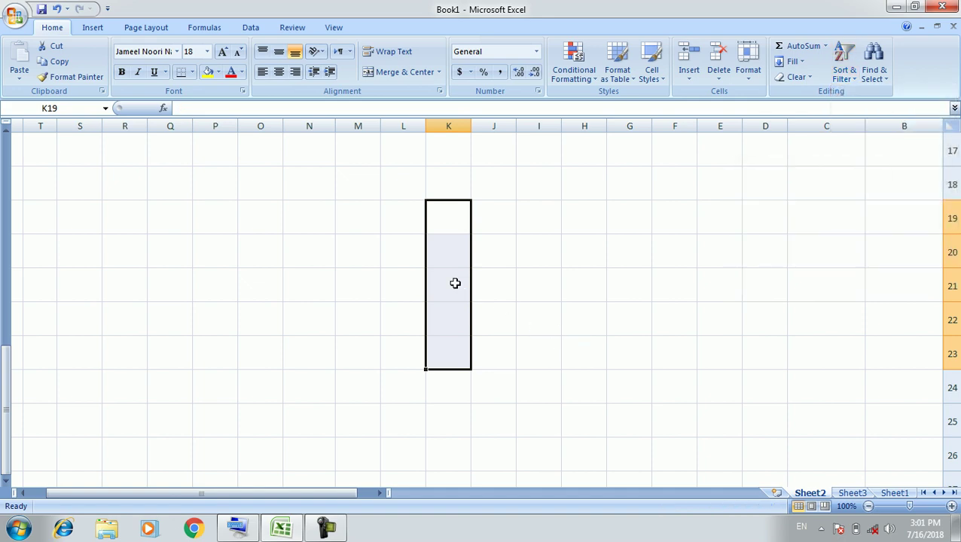
pyautogui.click(614, 276)
# Save the Book1 workbook with Ctrl+S.
pyautogui.scroll(4, 614, 277)
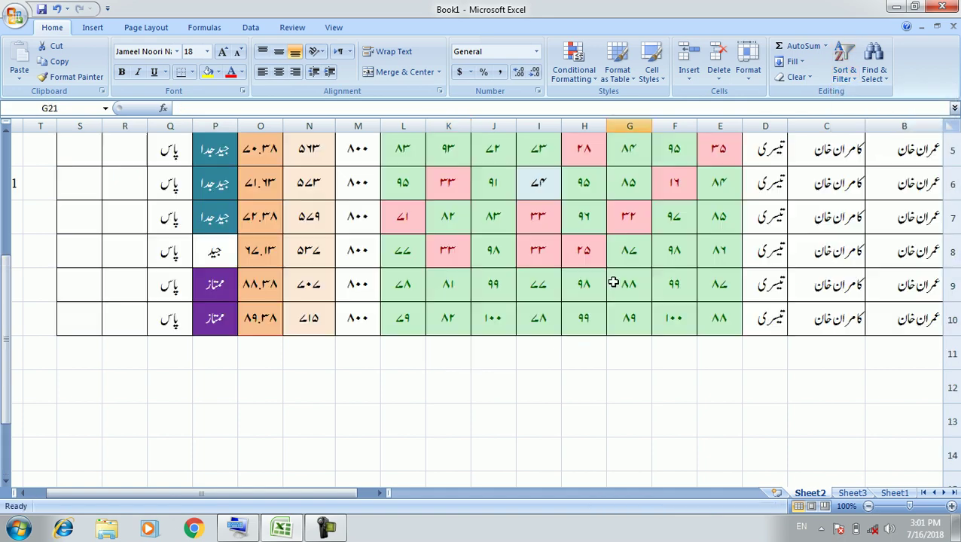
pyautogui.scroll(2, 614, 283)
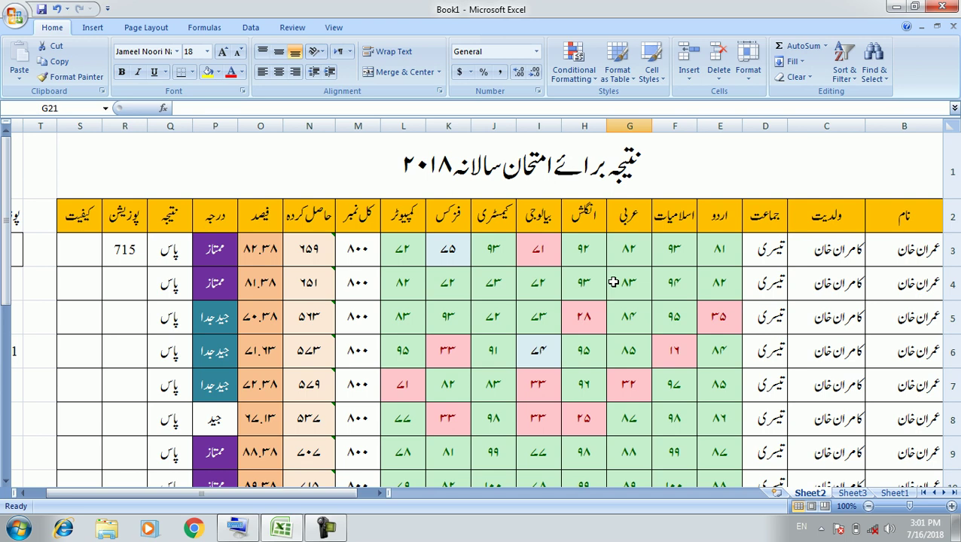
pyautogui.hotkey('ctrl', 's')
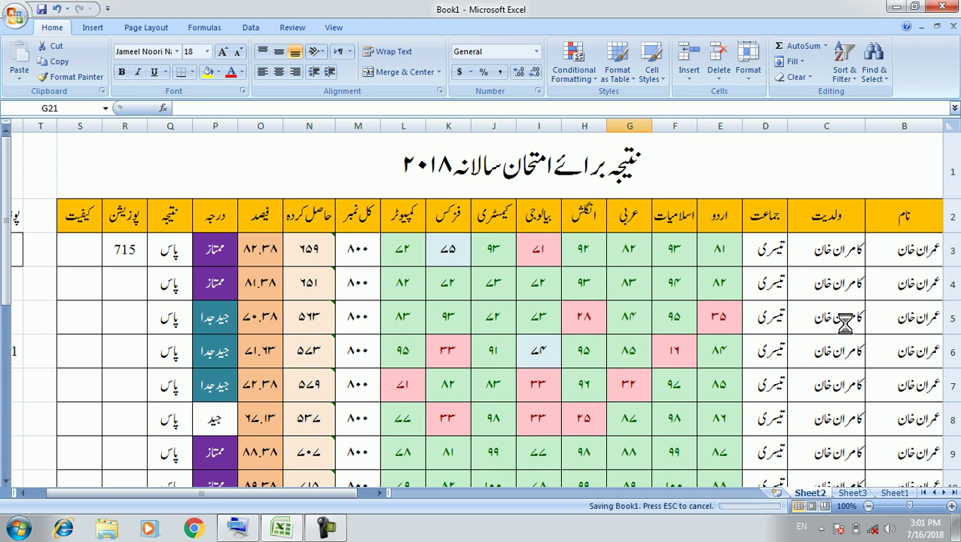
pyautogui.scroll(-1, 572, 312)
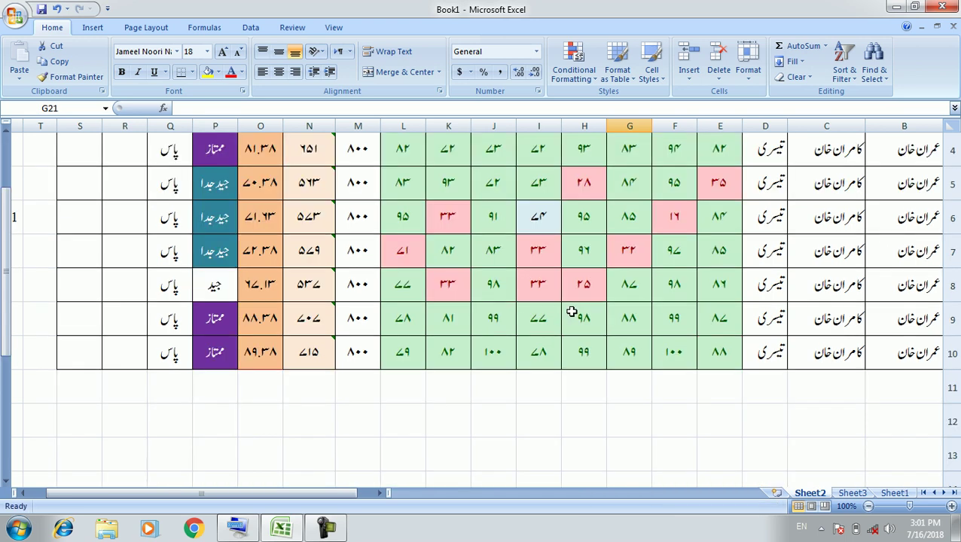
pyautogui.scroll(-3, 572, 313)
pyautogui.scroll(1, 571, 313)
pyautogui.scroll(3, 571, 313)
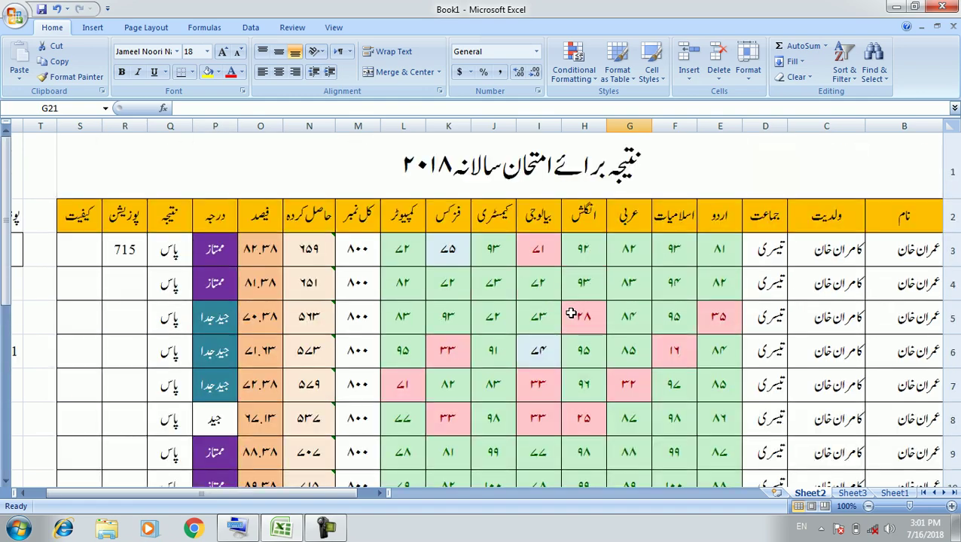
# Review Sheet1 and Sheet2, then close Book1 and show the recent documents list.
pyautogui.click(897, 494)
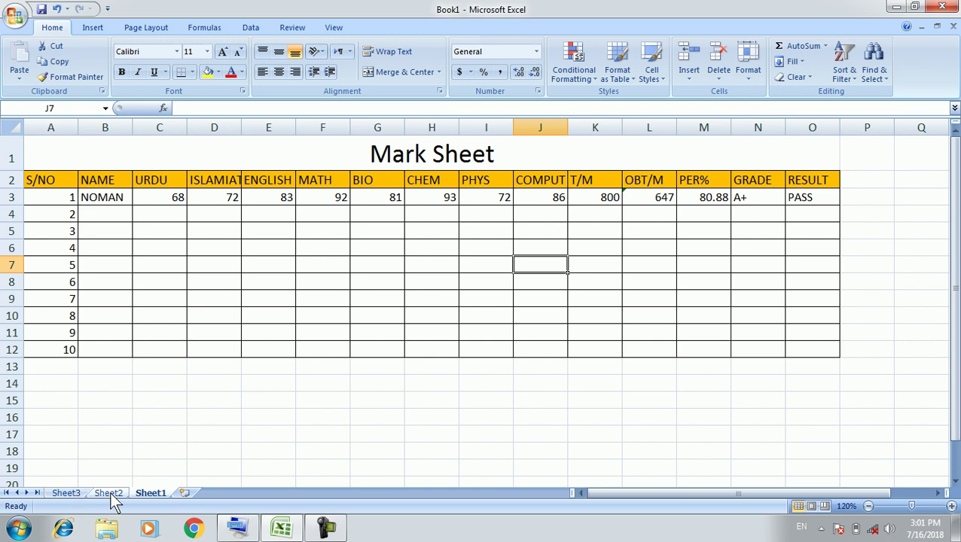
pyautogui.click(110, 494)
pyautogui.click(47, 330)
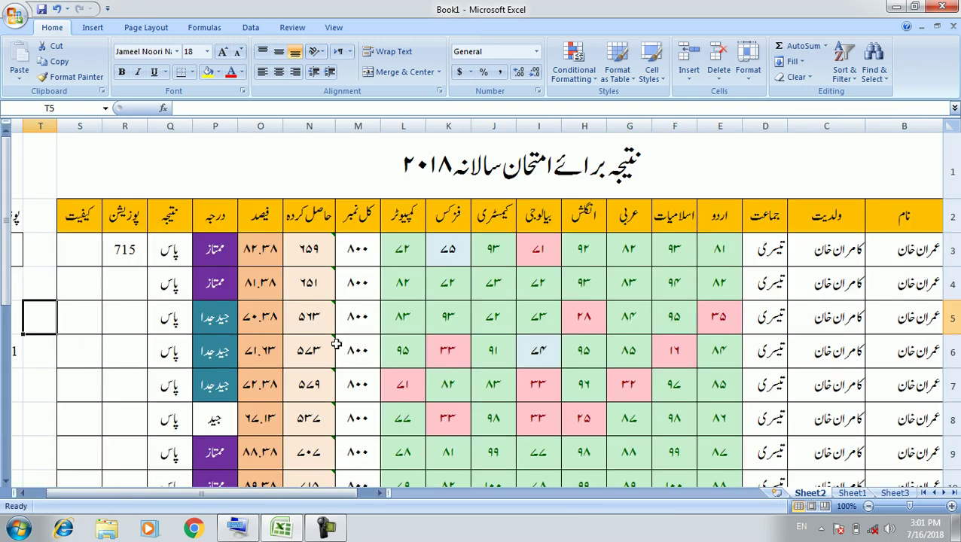
pyautogui.hotkey('ctrl', 'w')
pyautogui.click(15, 15)
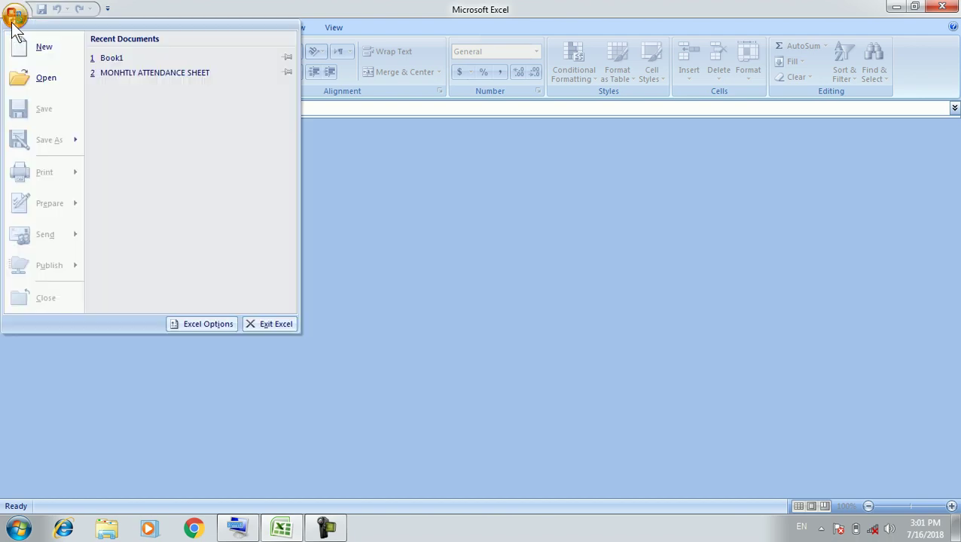
# Open the MONHTLY ATTENDANCE SHEET workbook, accepting the circular reference warning.
pyautogui.click(149, 72)
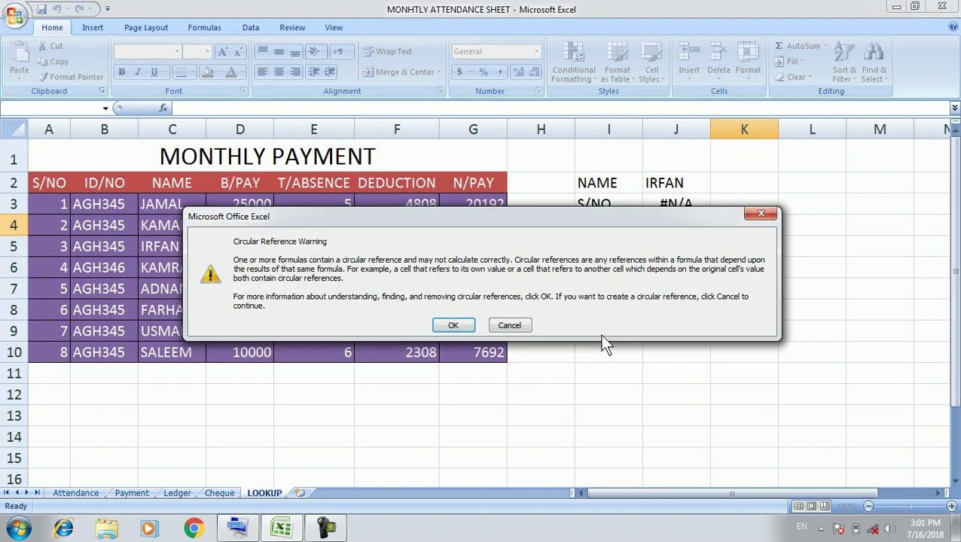
pyautogui.click(454, 325)
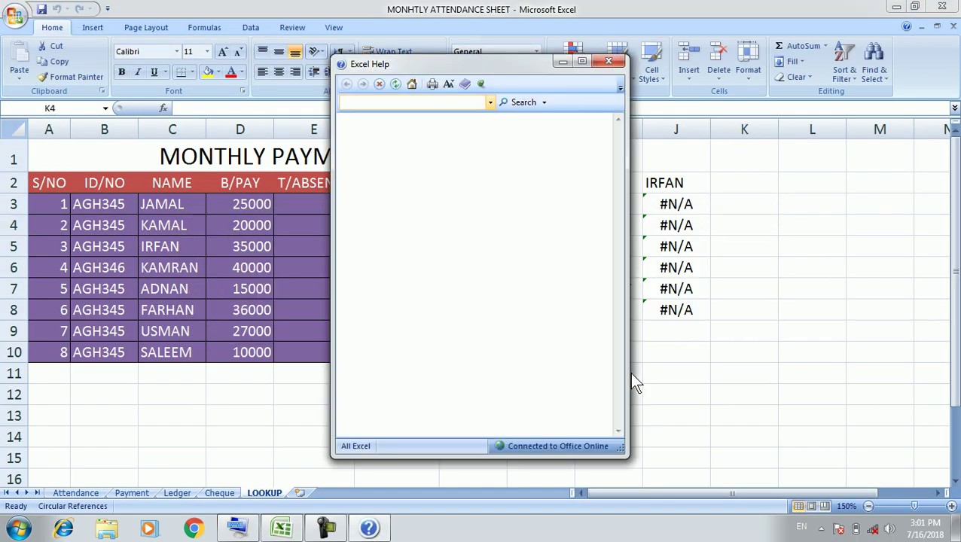
pyautogui.click(609, 60)
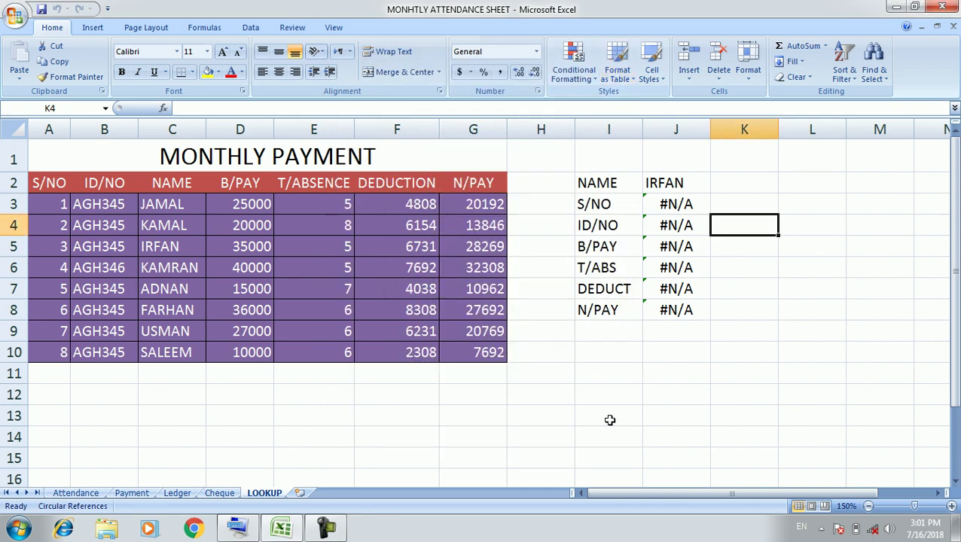
# Clear the LOOKUP block H1:J10 and switch to the Attendance sheet.
pyautogui.click(610, 420)
pyautogui.moveTo(571, 154); pyautogui.dragTo(711, 363)
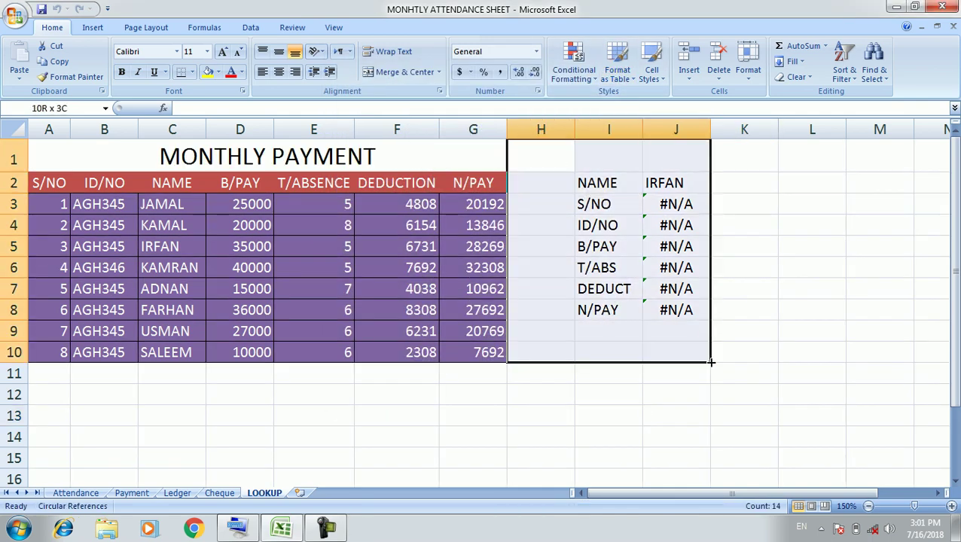
pyautogui.press('Delete')
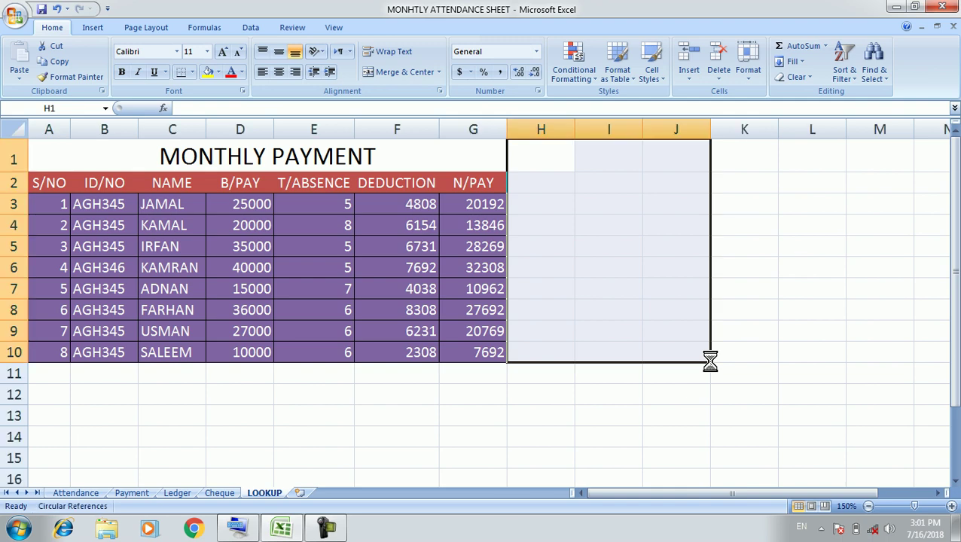
pyautogui.click(75, 494)
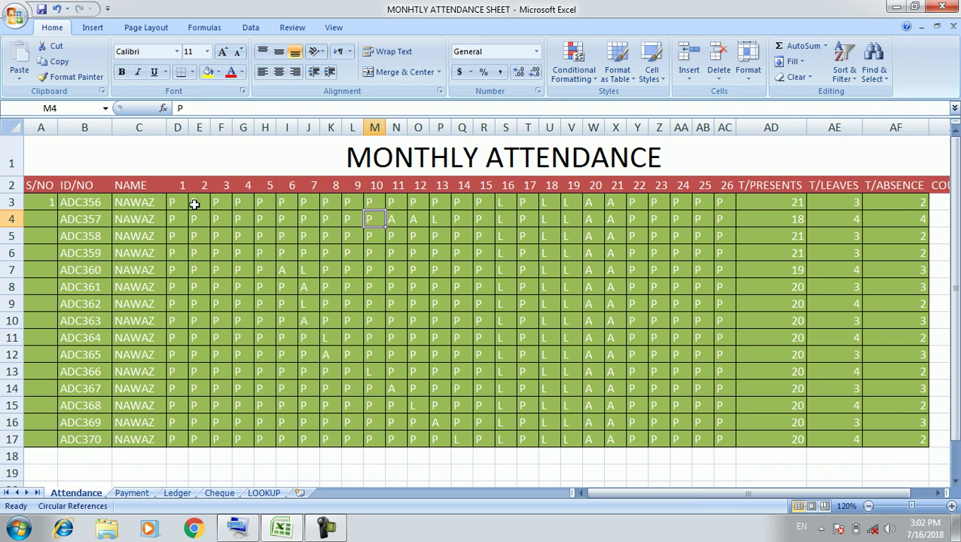
# Turn on Filter for the day cells of the first attendance row.
pyautogui.moveTo(176, 202)
pyautogui.mouseDown()
pyautogui.moveTo(640, 215)
pyautogui.moveTo(724, 203)
pyautogui.mouseUp()
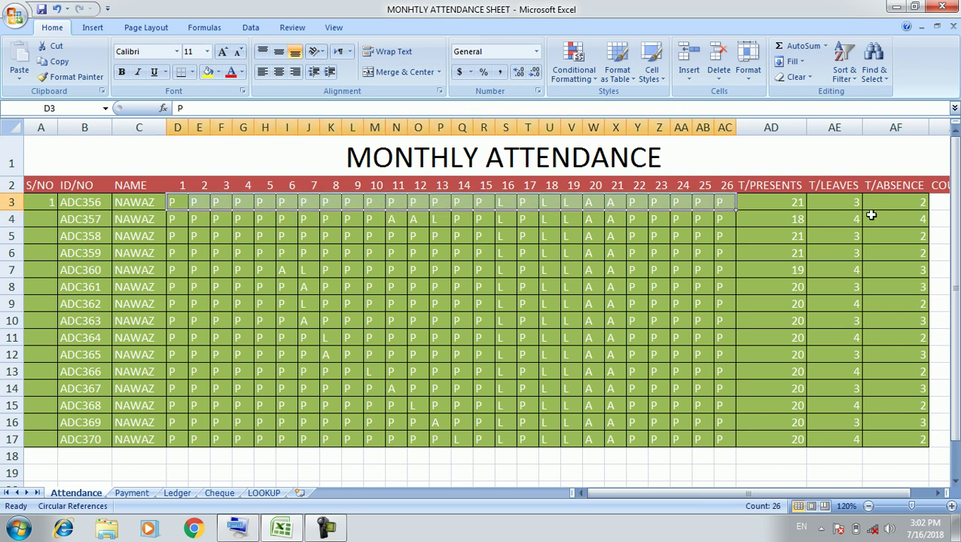
pyautogui.click(845, 87)
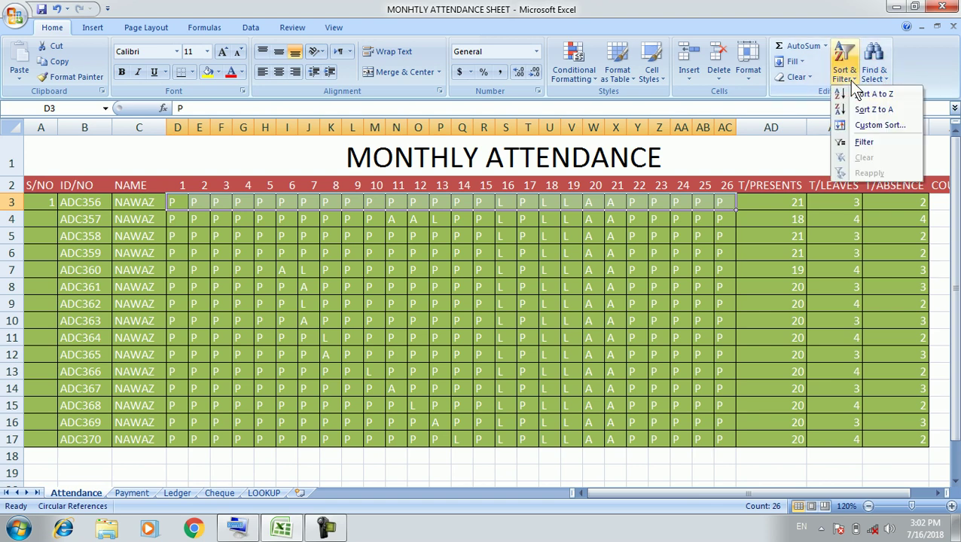
pyautogui.click(868, 143)
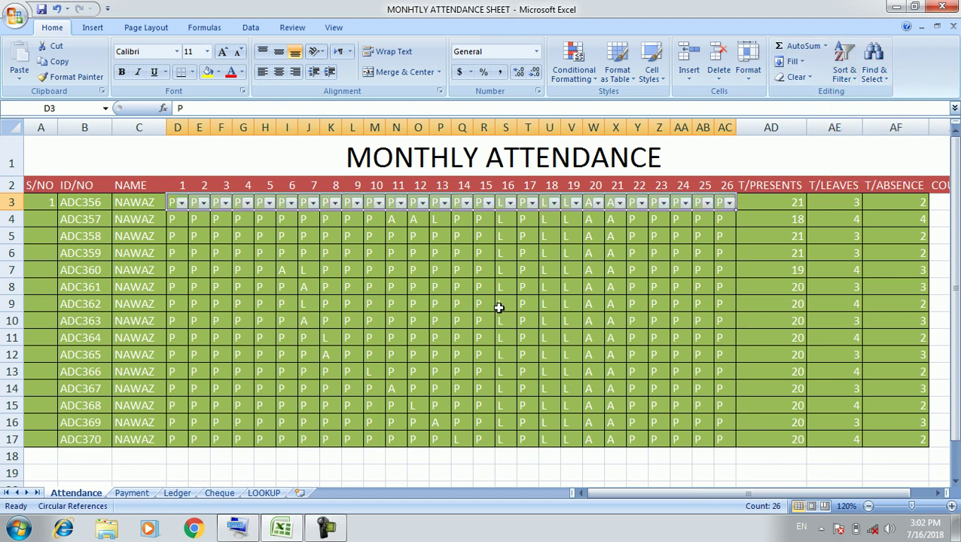
pyautogui.click(287, 458)
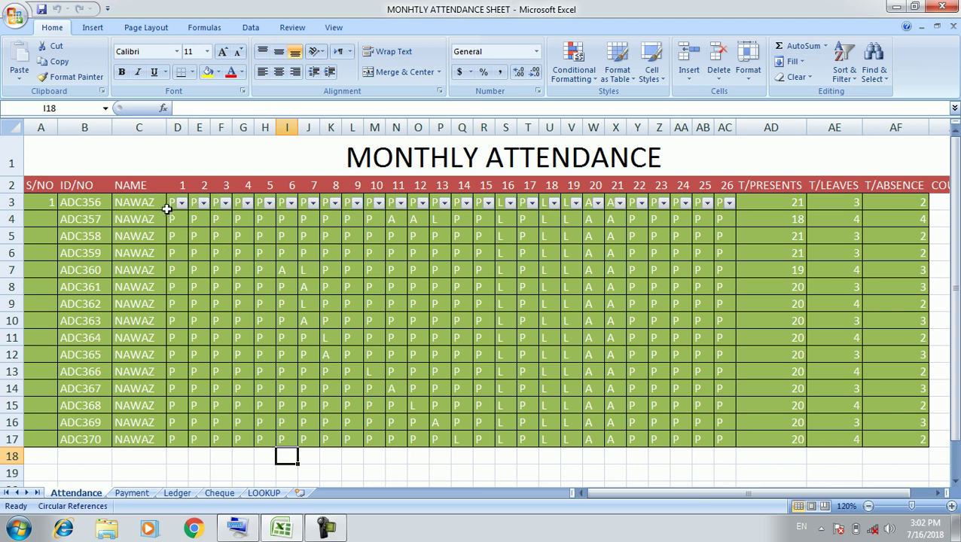
# Try the day 1 filter list, leave it unchanged, and save the workbook.
pyautogui.click(181, 205)
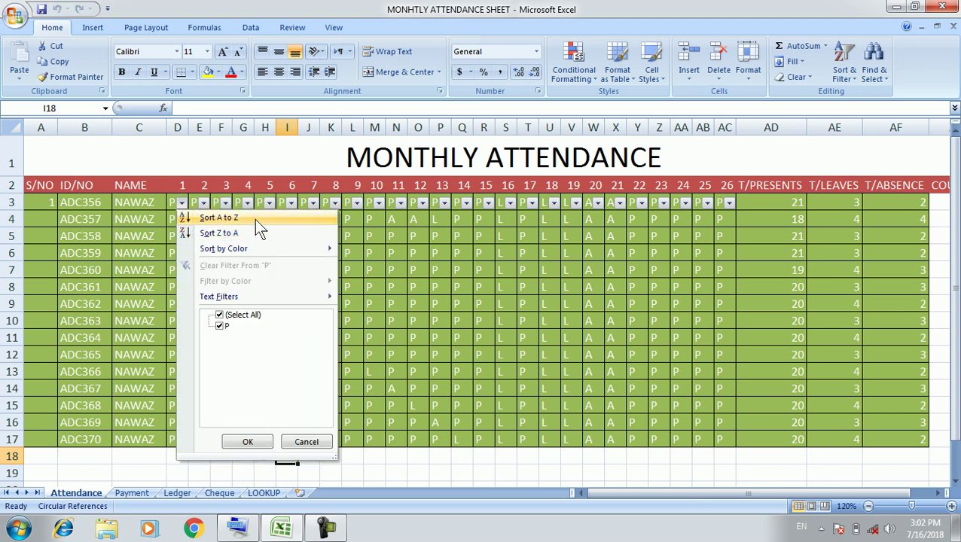
pyautogui.click(219, 326)
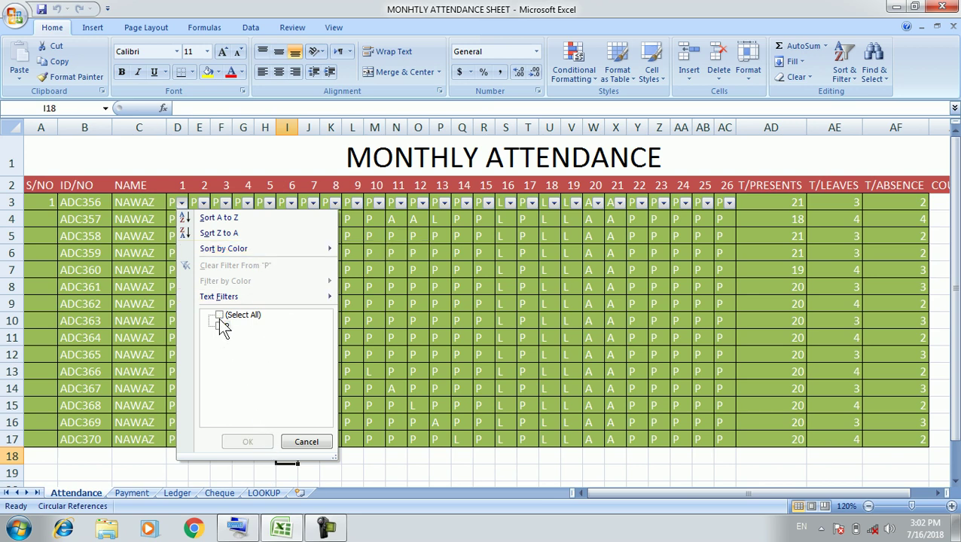
pyautogui.click(219, 315)
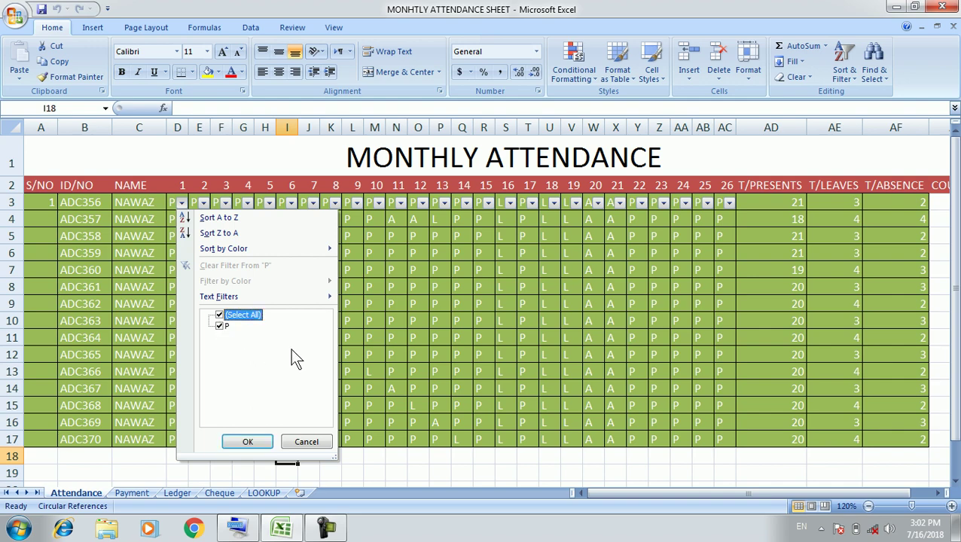
pyautogui.click(611, 468)
pyautogui.click(502, 460)
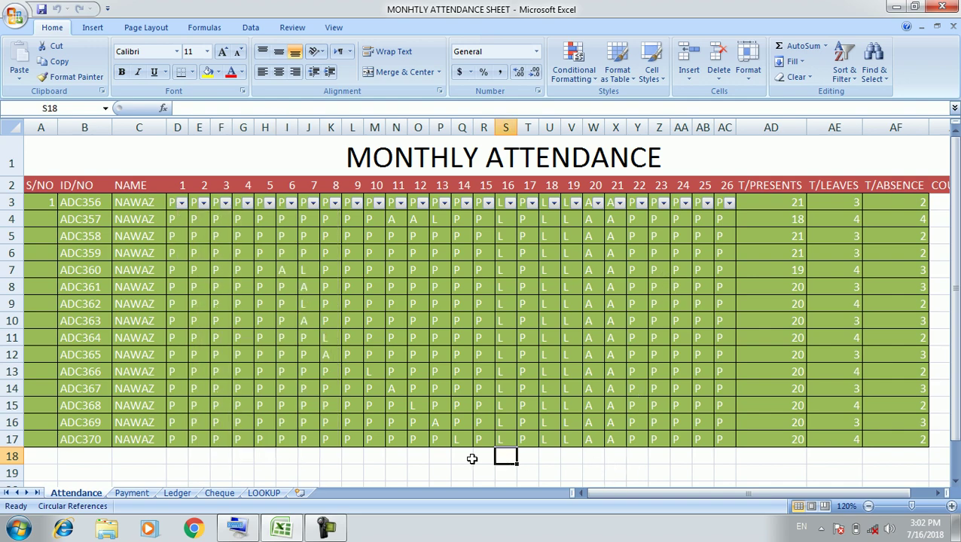
pyautogui.hotkey('ctrl', 's')
# Reapply the filter over the whole day grid D3:AC17.
pyautogui.moveTo(172, 204); pyautogui.dragTo(719, 445)
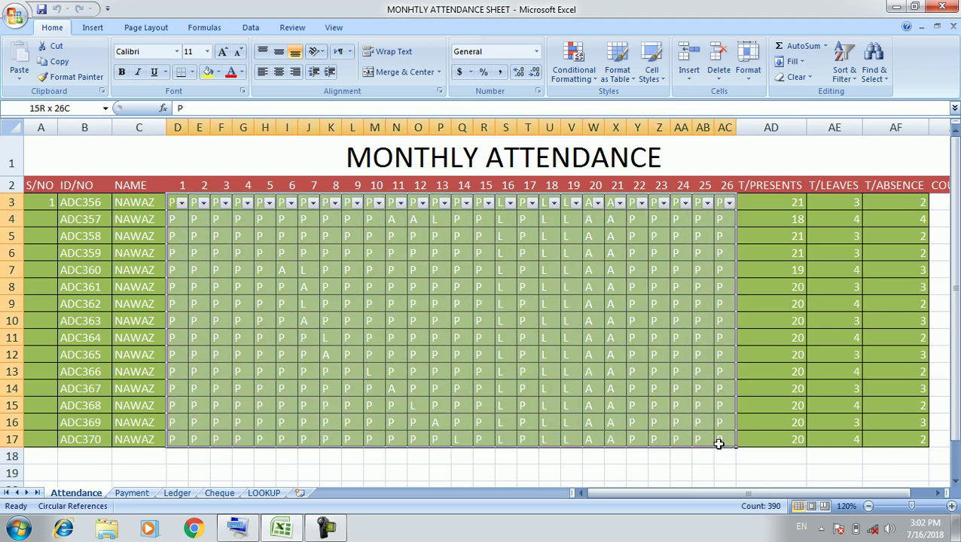
pyautogui.moveTo(719, 445); pyautogui.dragTo(719, 444)
pyautogui.click(845, 75)
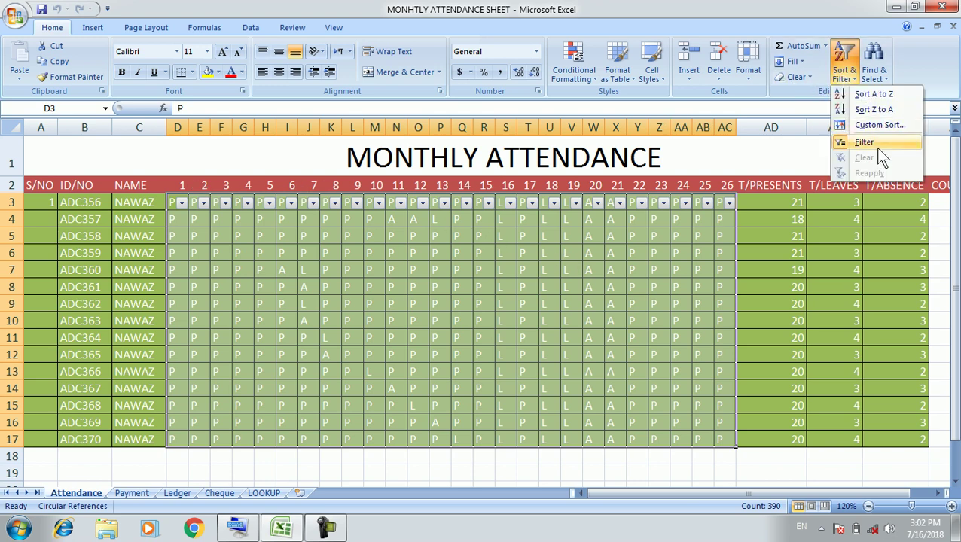
pyautogui.click(873, 141)
pyautogui.click(843, 72)
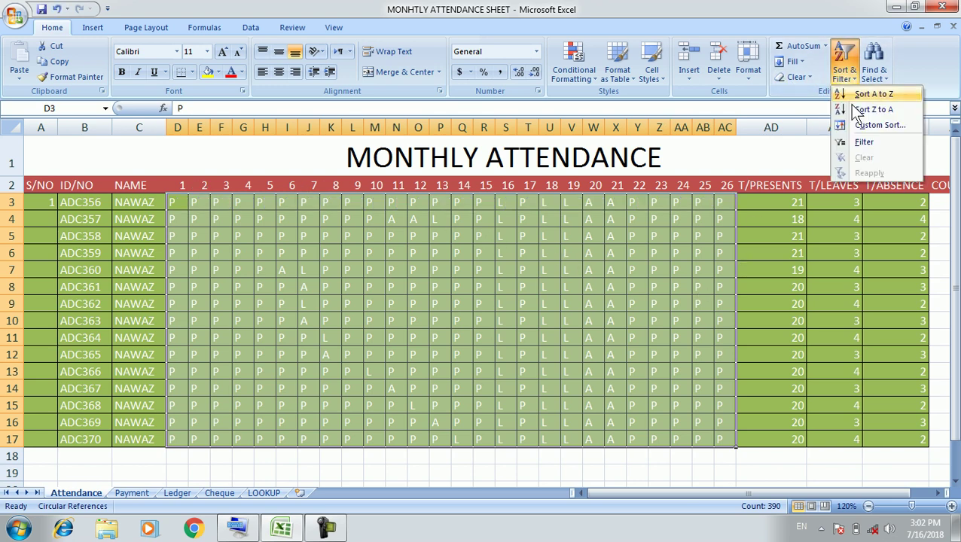
pyautogui.click(873, 141)
pyautogui.click(642, 306)
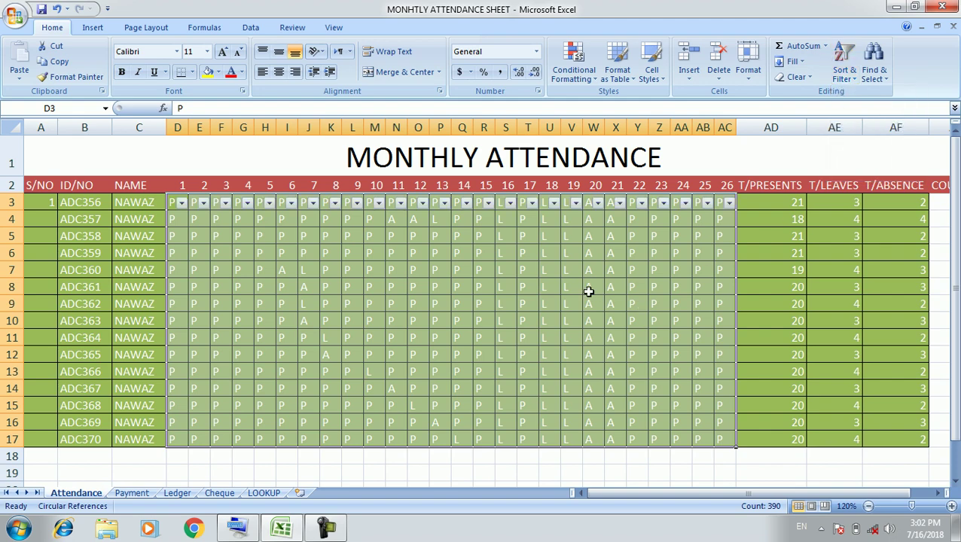
pyautogui.click(382, 311)
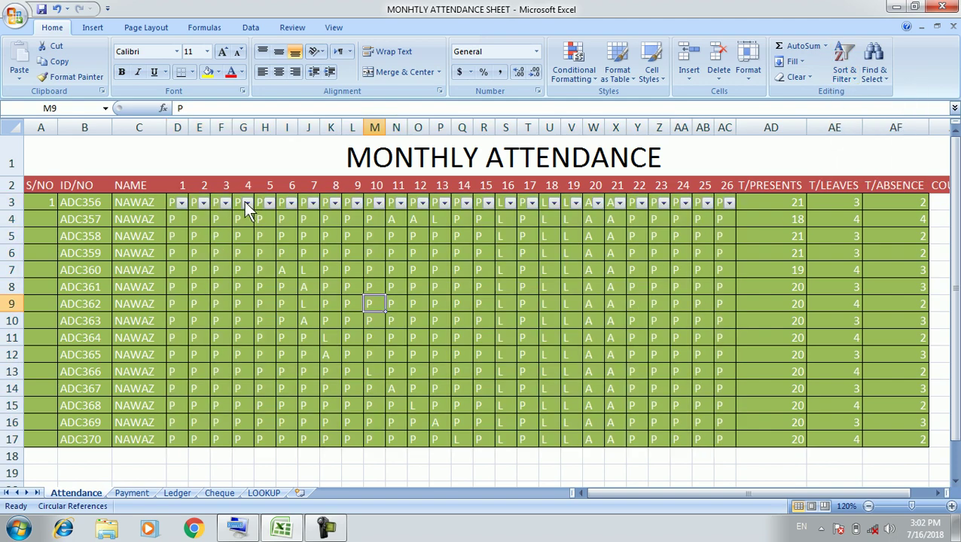
# Inspect the day 4 filter list without changing it, then select the T/PRESENTS header.
pyautogui.click(246, 202)
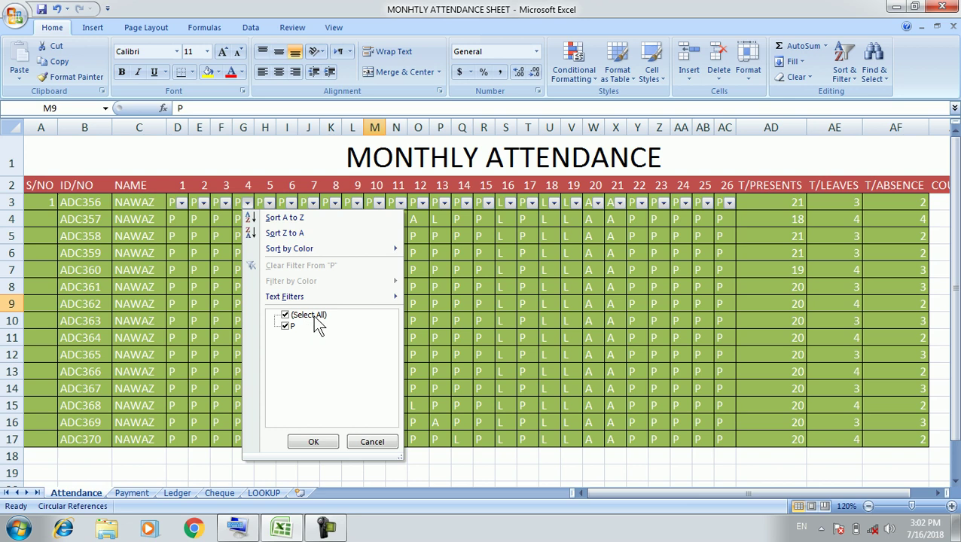
pyautogui.moveTo(298, 253)
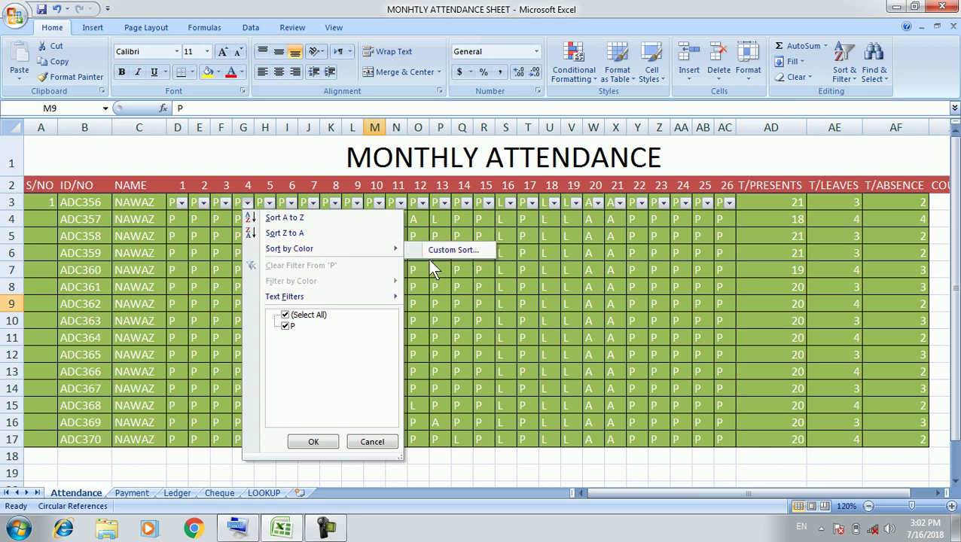
pyautogui.click(372, 443)
pyautogui.click(544, 474)
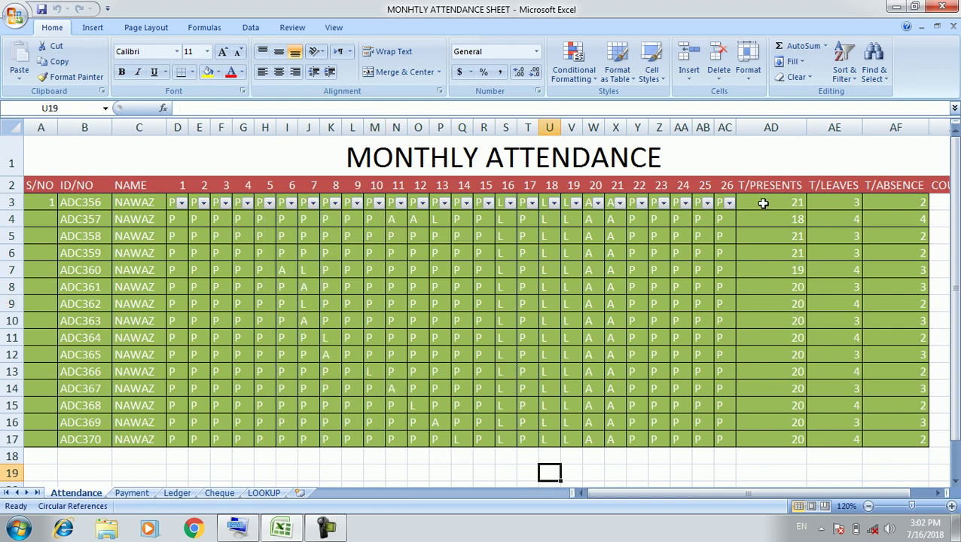
pyautogui.click(787, 189)
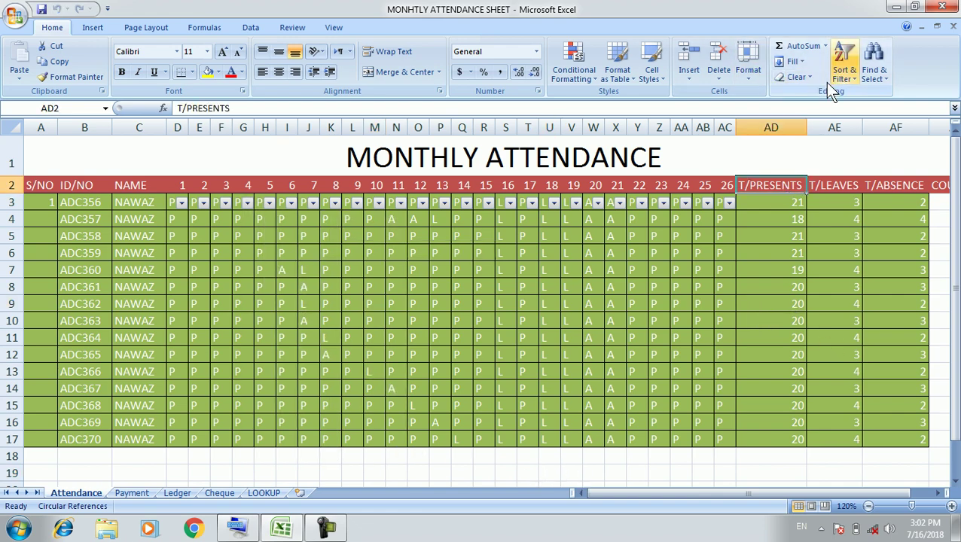
# Remove the existing filters and reapply AutoFilter to the Attendance header row.
pyautogui.click(847, 68)
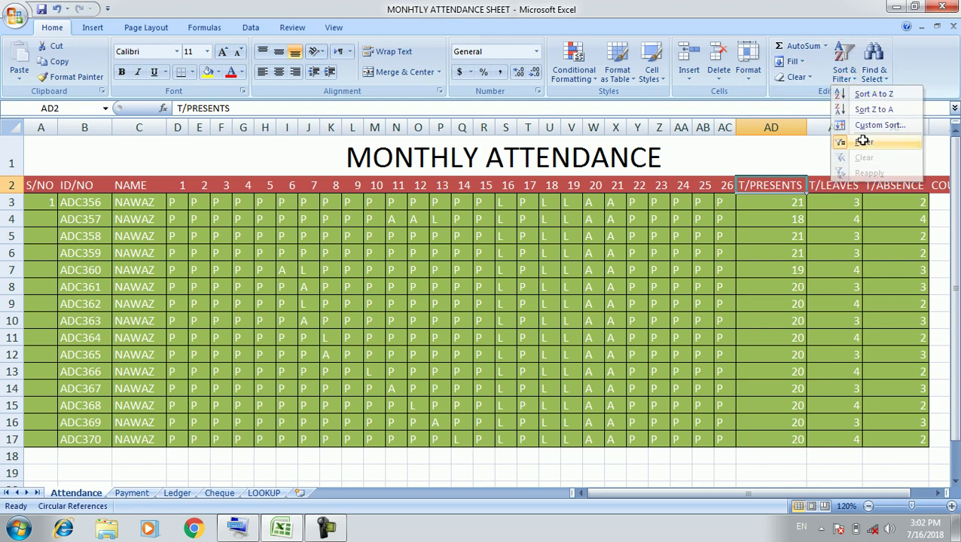
pyautogui.click(869, 147)
pyautogui.click(842, 73)
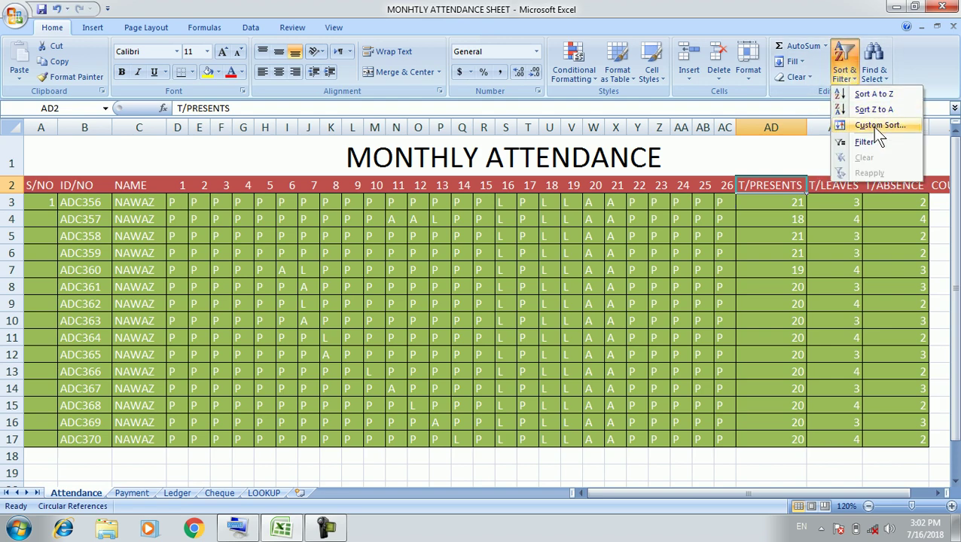
pyautogui.click(874, 141)
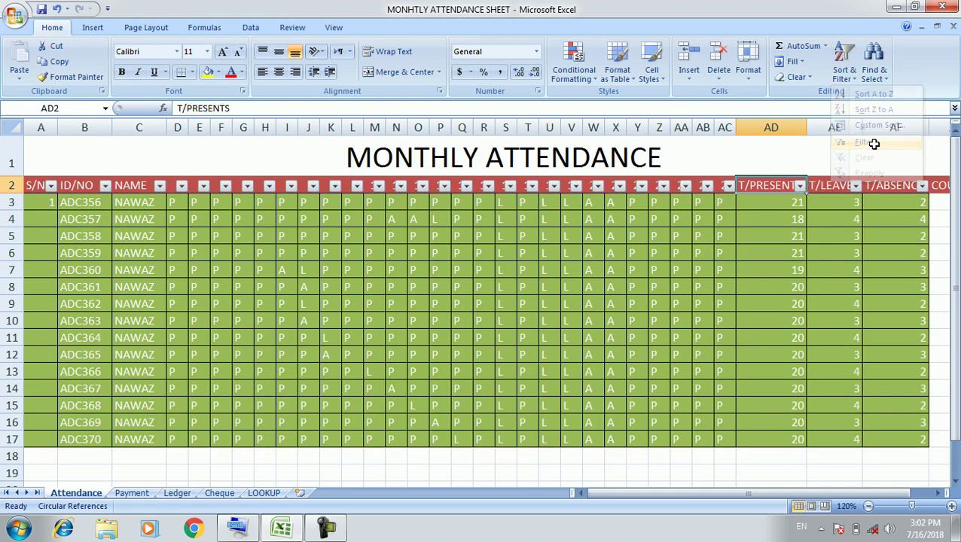
# Select the T/PRESENTS column and look through its filter list without changing it.
pyautogui.click(782, 207)
pyautogui.click(791, 185)
pyautogui.click(800, 186)
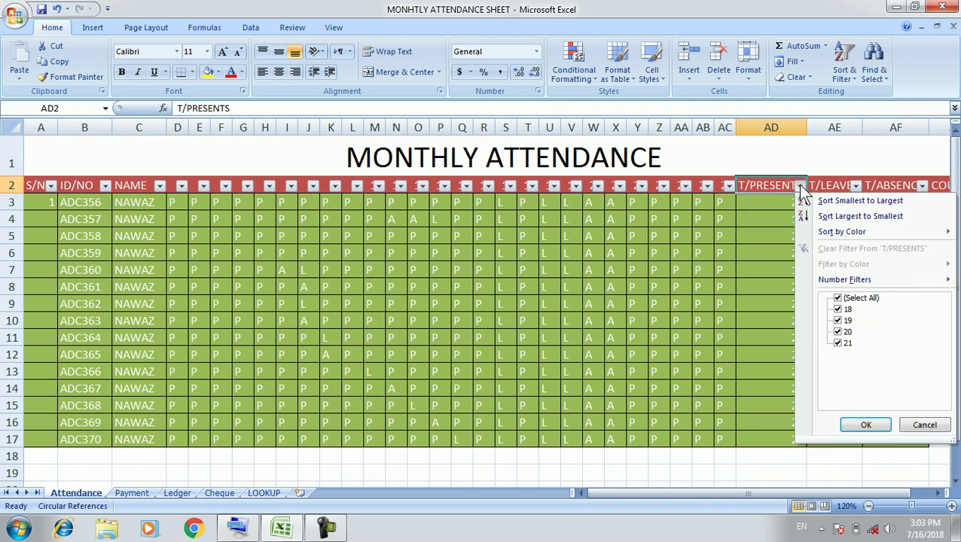
pyautogui.click(448, 459)
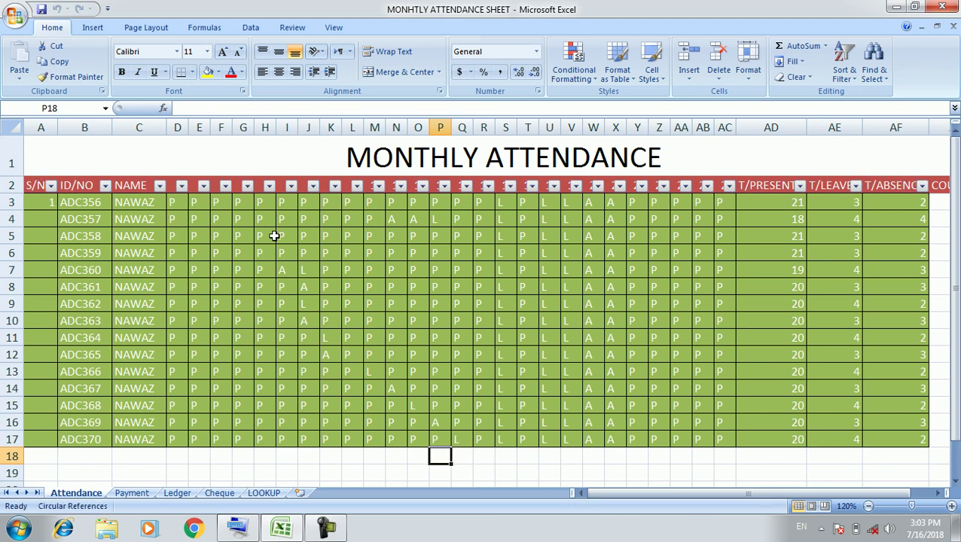
# Inspect the filter lists for days 1 to 4 and T/PRESENTS, leaving them unchanged.
pyautogui.click(183, 186)
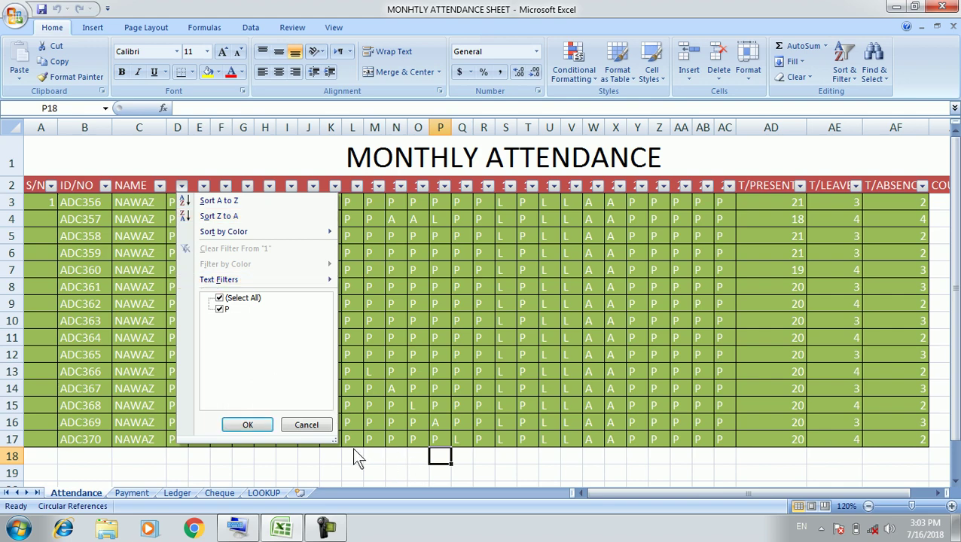
pyautogui.click(310, 424)
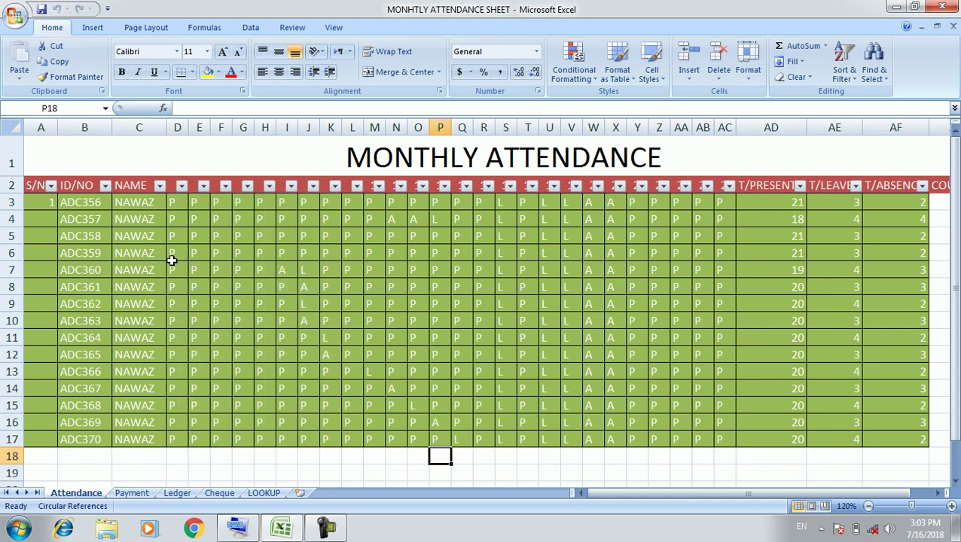
pyautogui.click(204, 187)
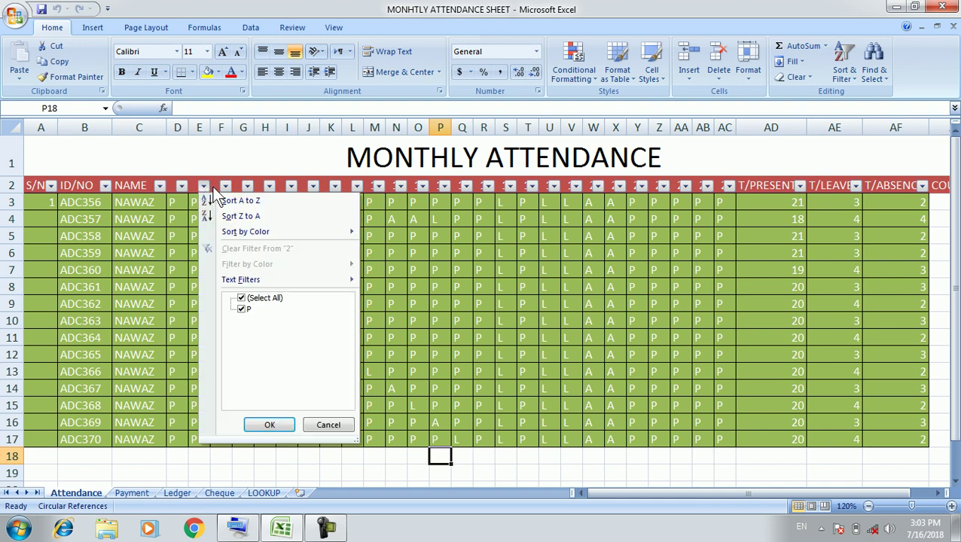
pyautogui.click(226, 187)
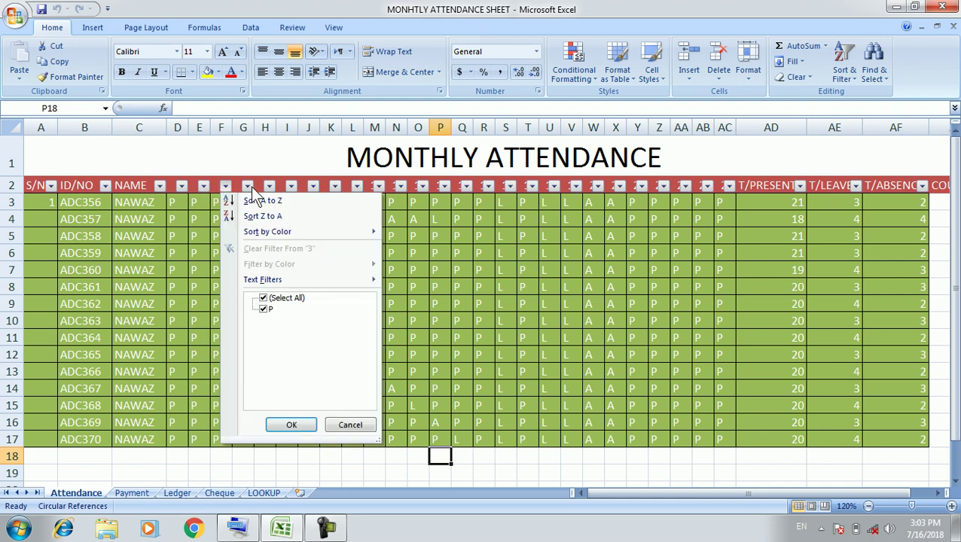
pyautogui.click(248, 187)
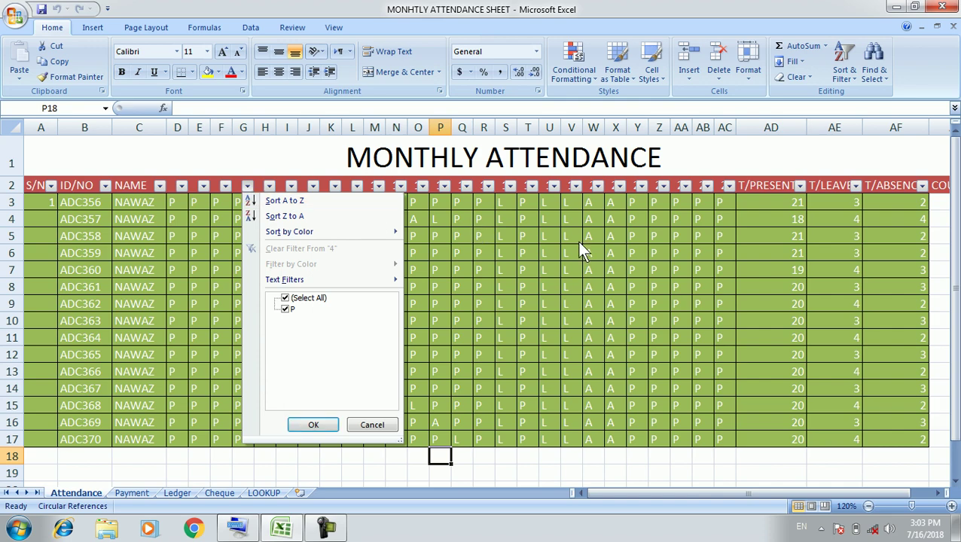
pyautogui.click(800, 185)
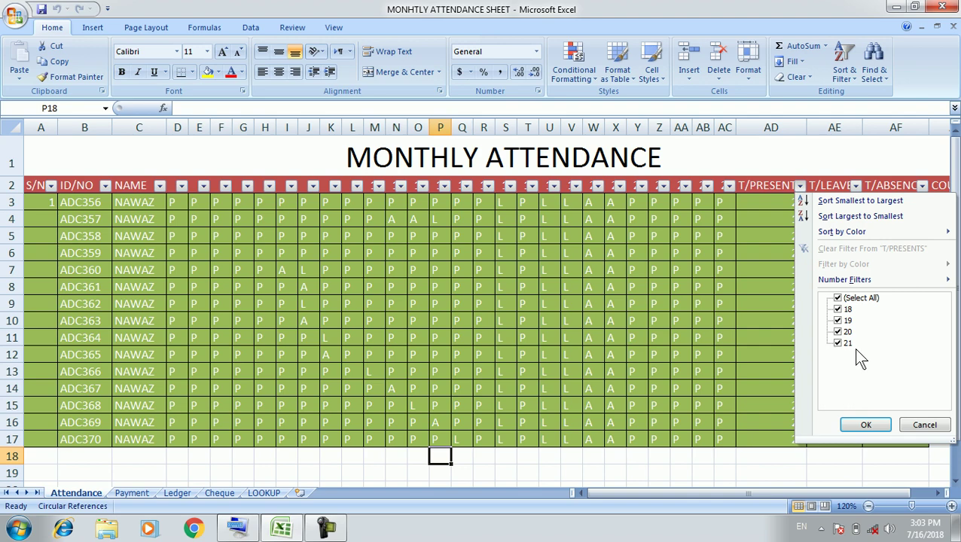
pyautogui.click(623, 185)
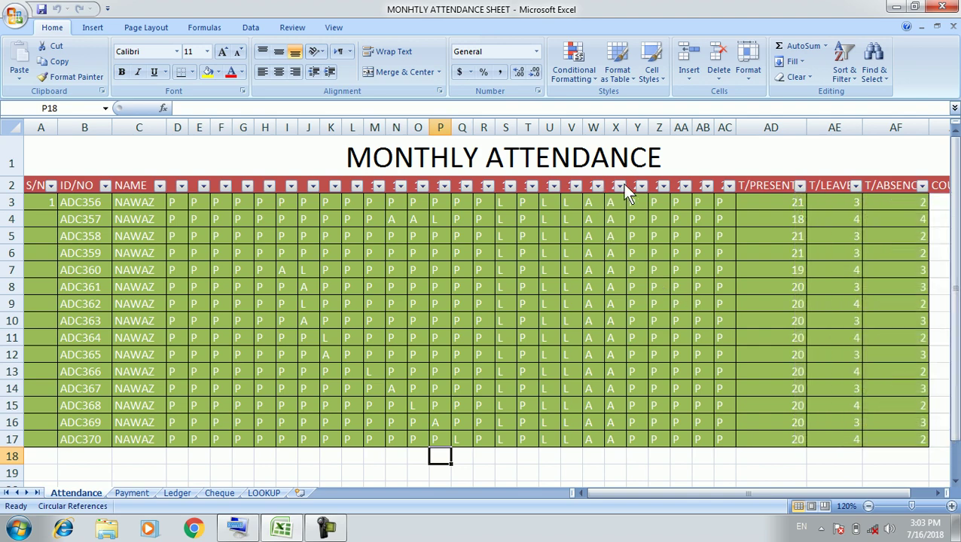
# Check the filter values for days 21, 20, 19 and 18, then open the T/PRESENTS values.
pyautogui.click(622, 185)
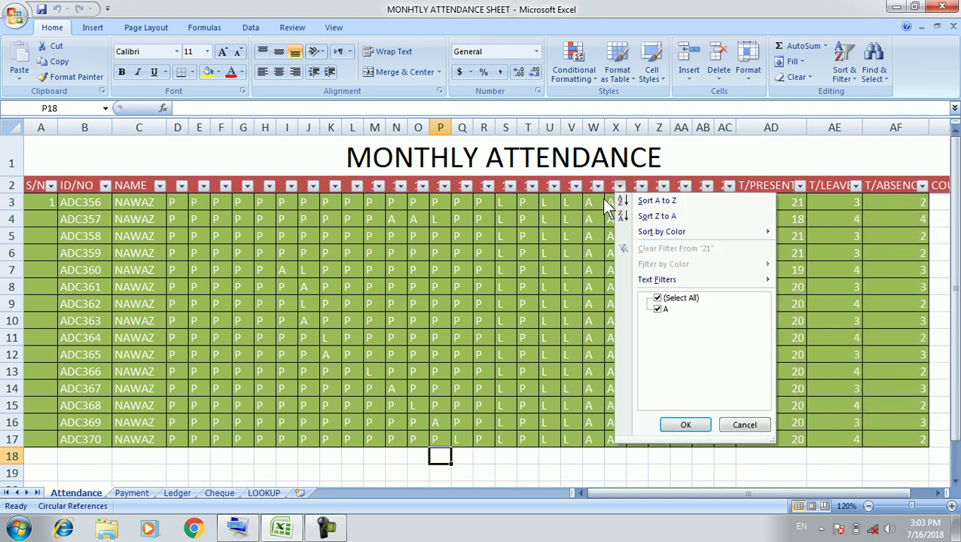
pyautogui.click(597, 189)
pyautogui.click(597, 188)
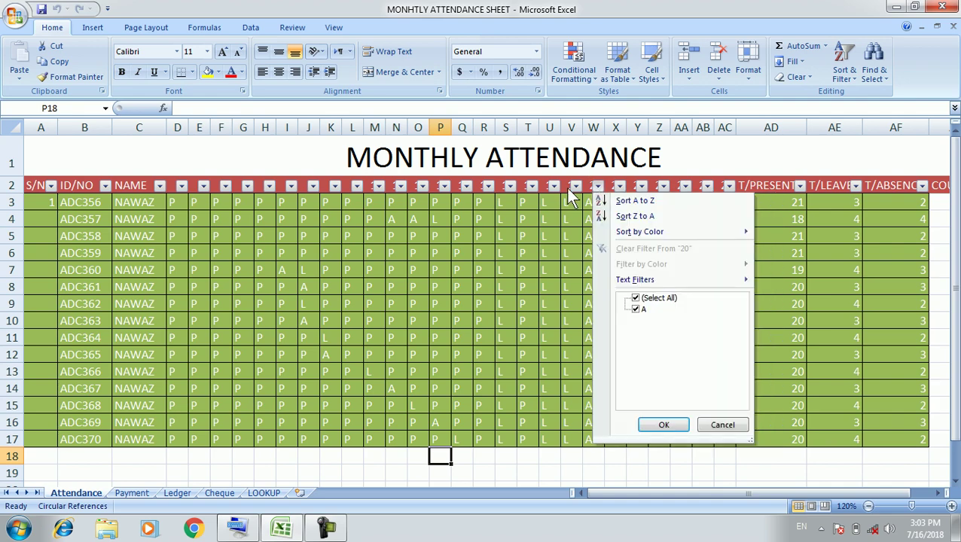
pyautogui.click(575, 186)
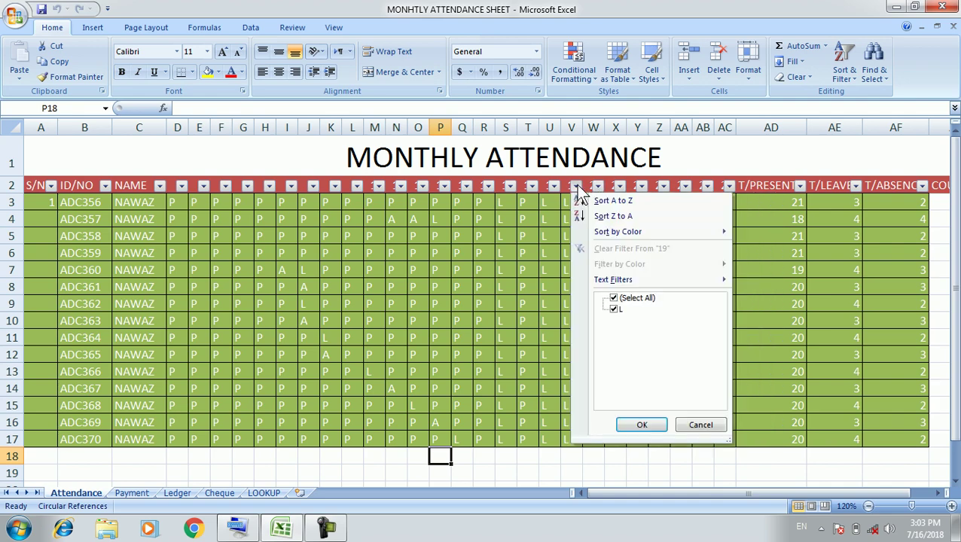
pyautogui.click(554, 186)
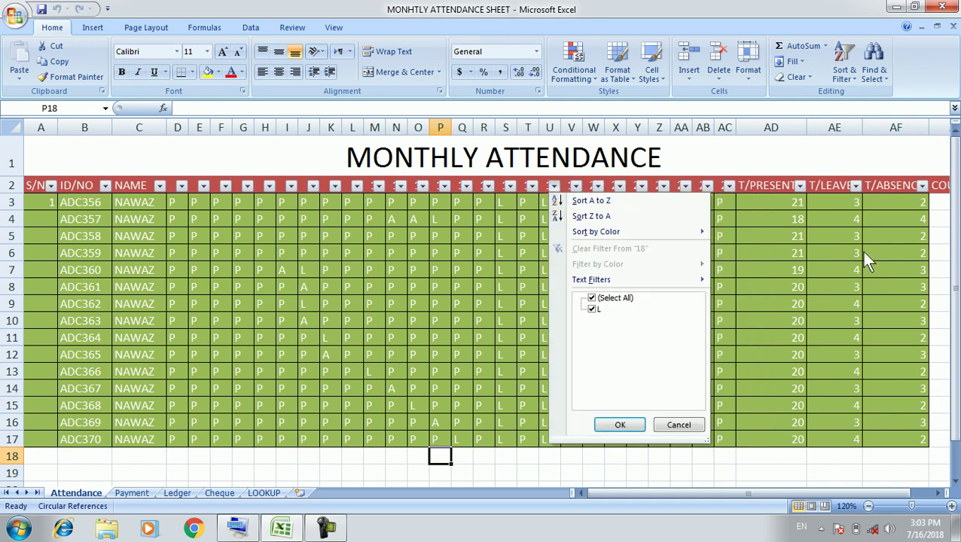
pyautogui.click(800, 188)
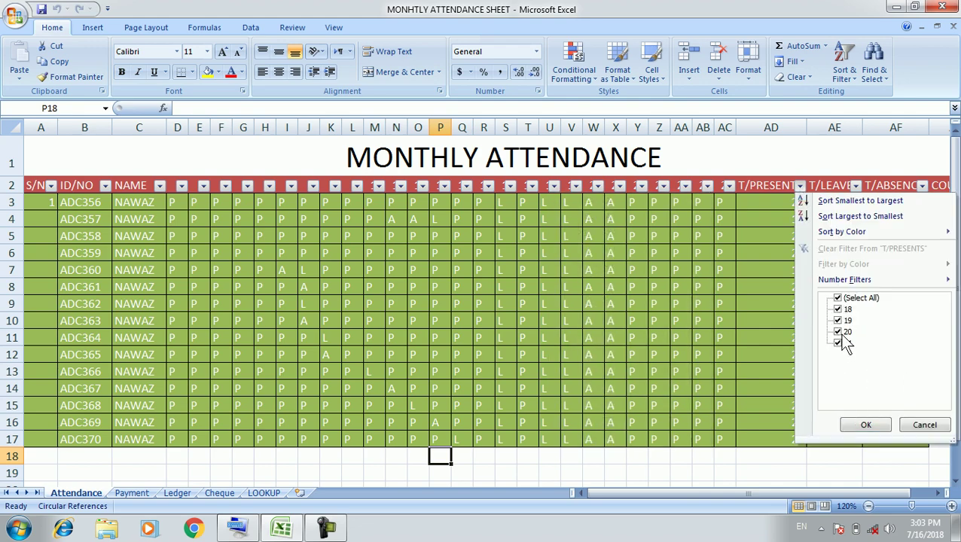
# Filter T/PRESENTS to show only employees with 18 presents.
pyautogui.click(838, 320)
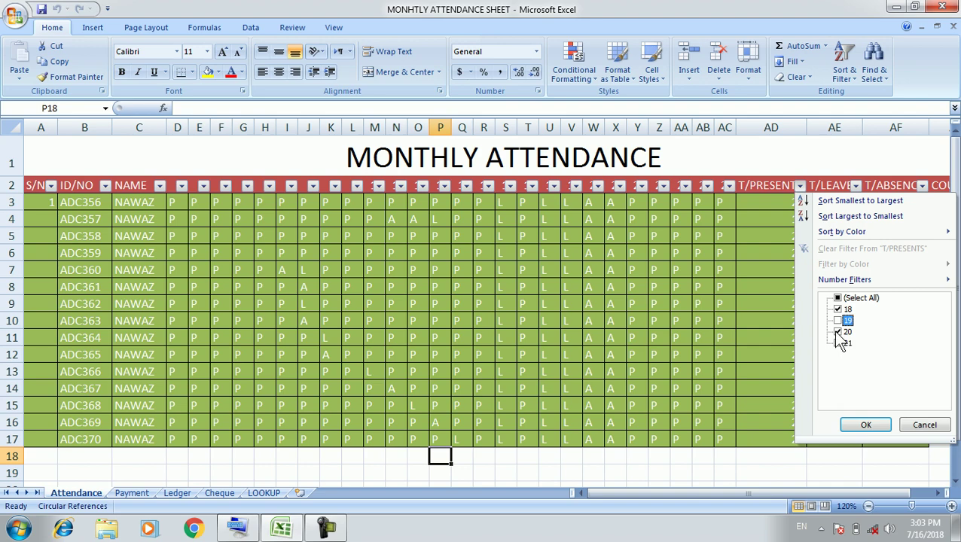
pyautogui.click(838, 331)
pyautogui.click(838, 342)
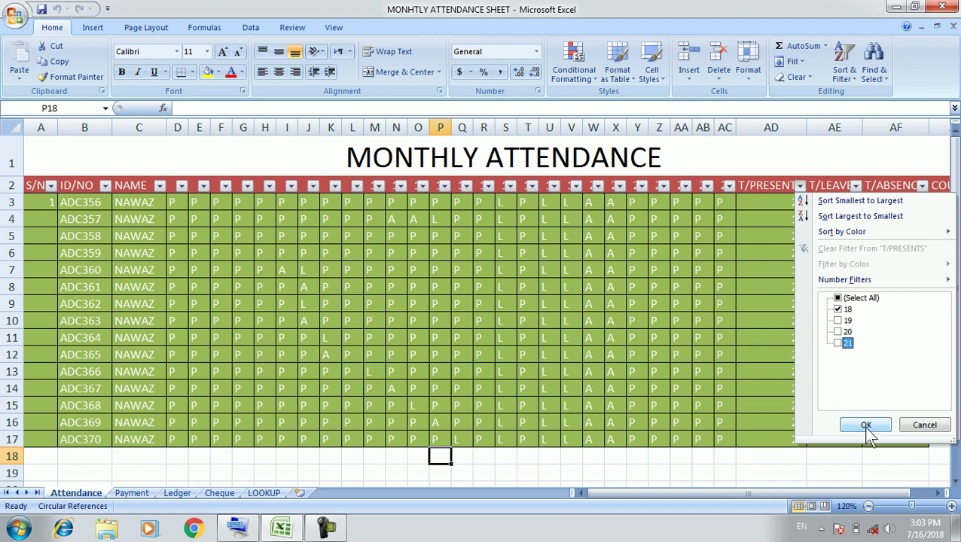
pyautogui.click(866, 427)
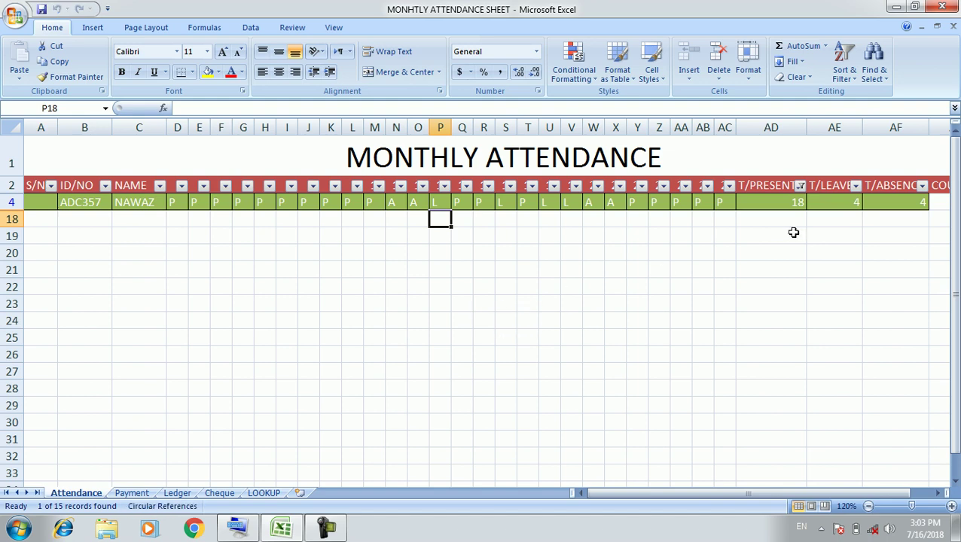
# Change the T/PRESENTS filter to show only 19 or 20 presents.
pyautogui.click(800, 186)
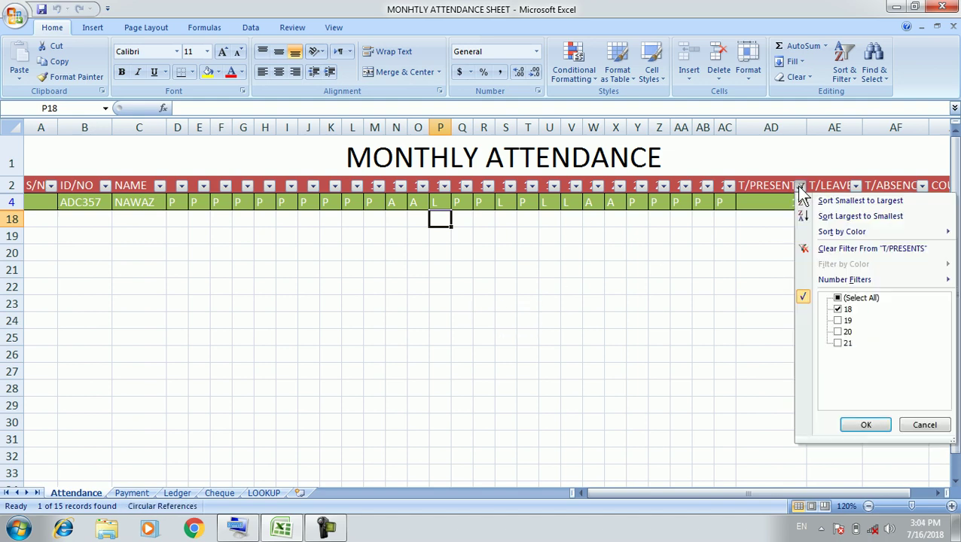
pyautogui.click(839, 310)
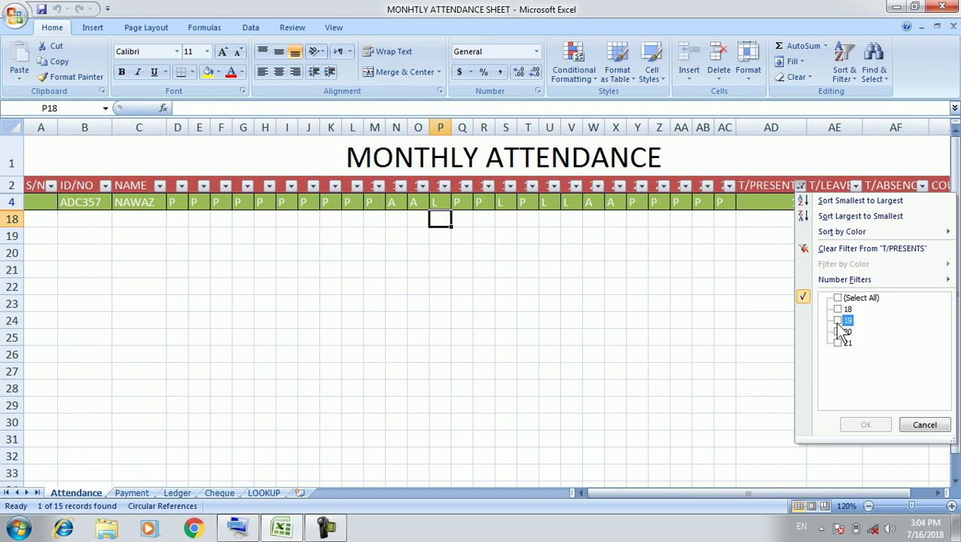
pyautogui.click(838, 321)
pyautogui.click(838, 332)
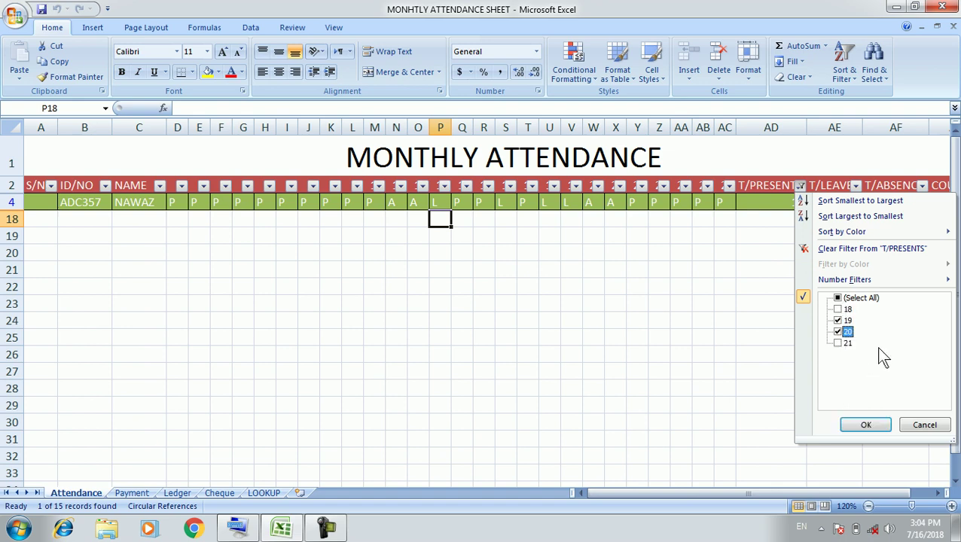
pyautogui.click(868, 425)
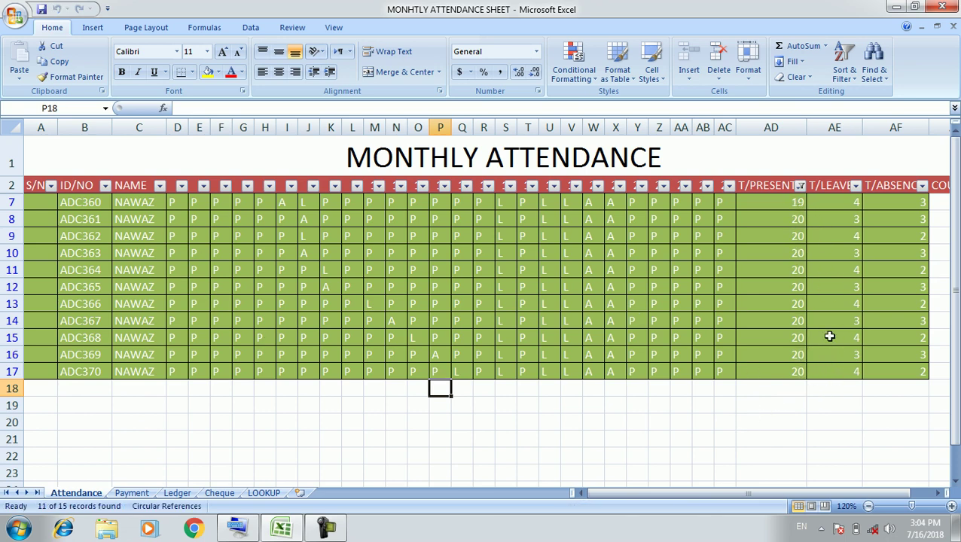
# Reselect all T/PRESENTS values except 19 and 20, then dismiss the Windows colour-scheme prompt.
pyautogui.click(802, 187)
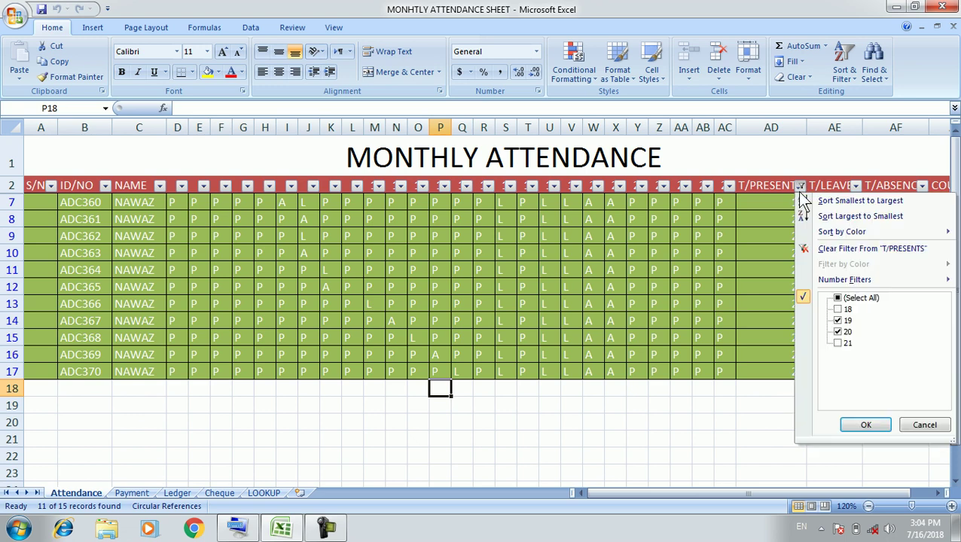
pyautogui.click(840, 299)
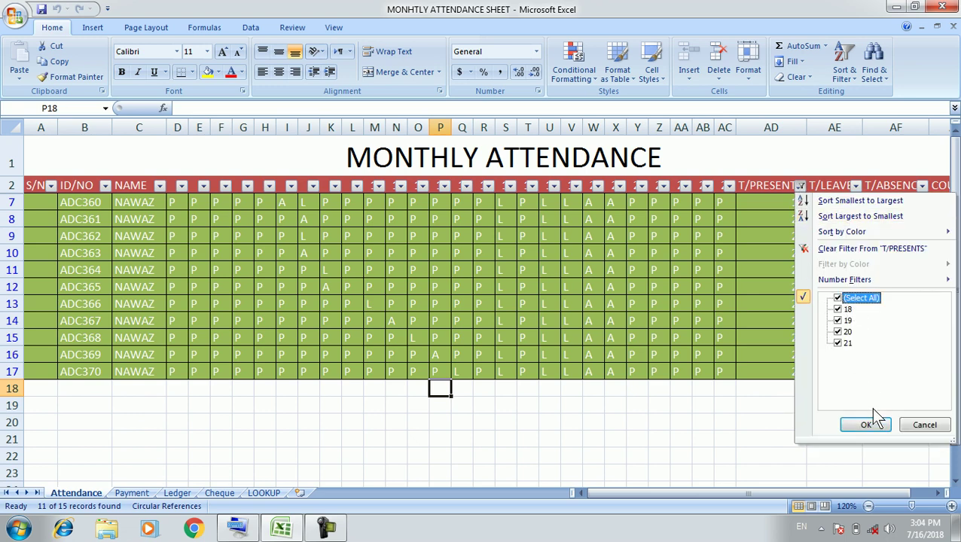
pyautogui.click(839, 320)
pyautogui.click(839, 331)
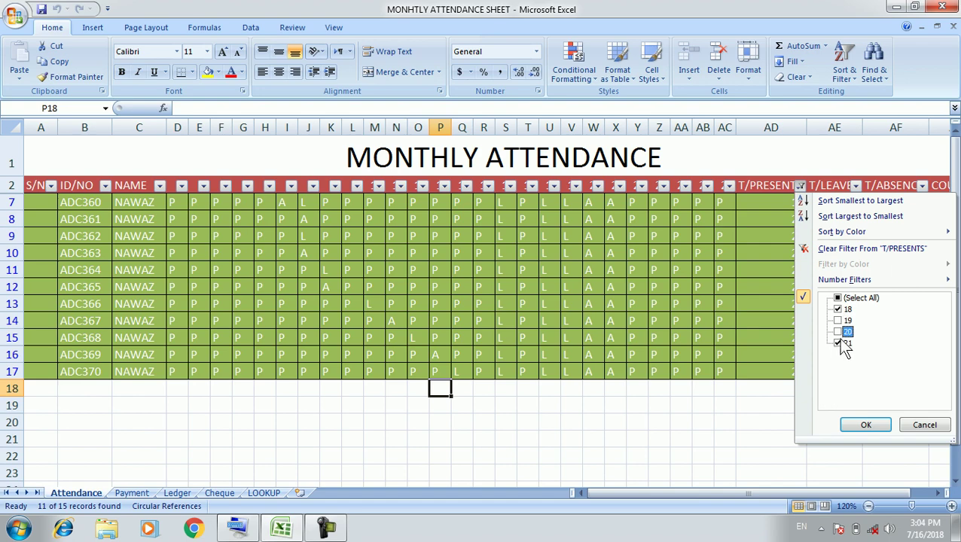
pyautogui.click(867, 424)
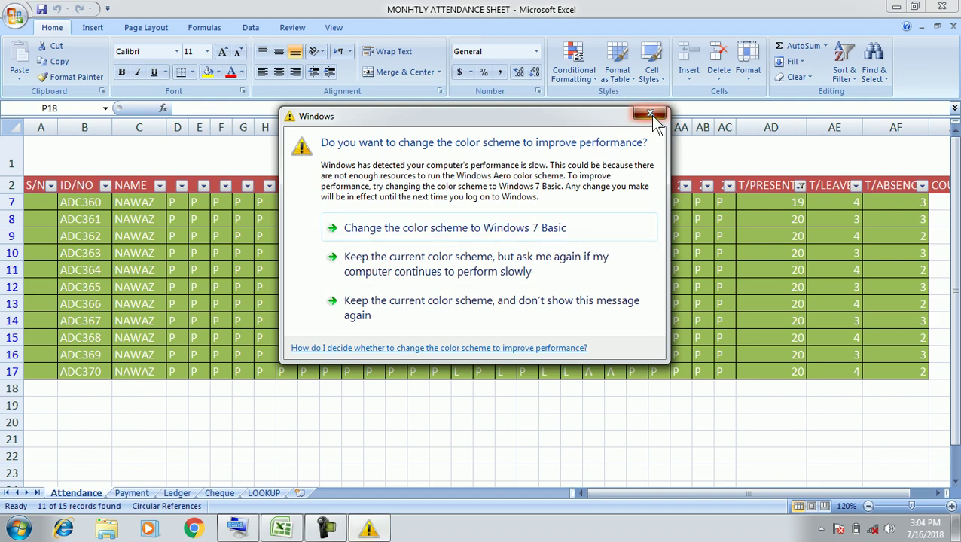
pyautogui.click(651, 114)
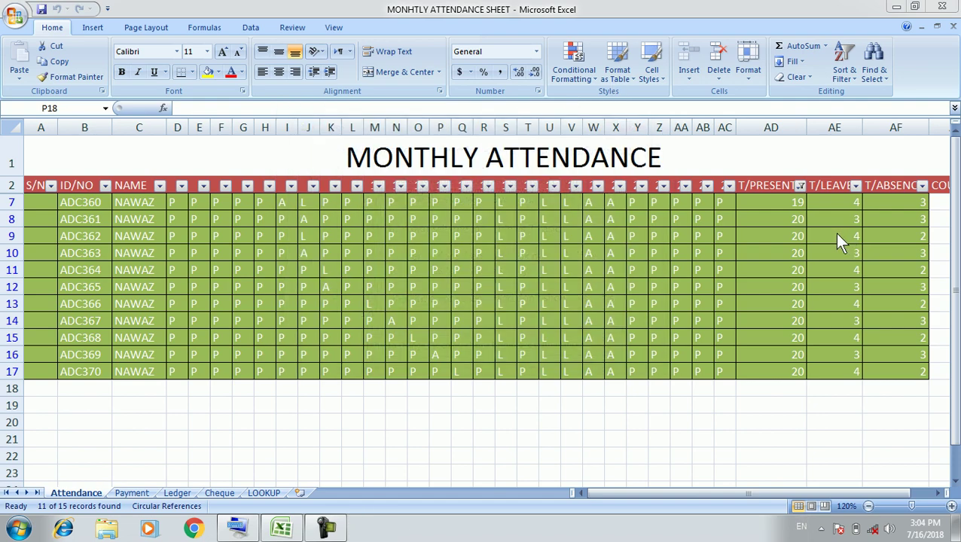
# Tick only 18 and 21 in the T/PRESENTS filter, showing 4 of 15 records.
pyautogui.click(800, 200)
pyautogui.click(801, 185)
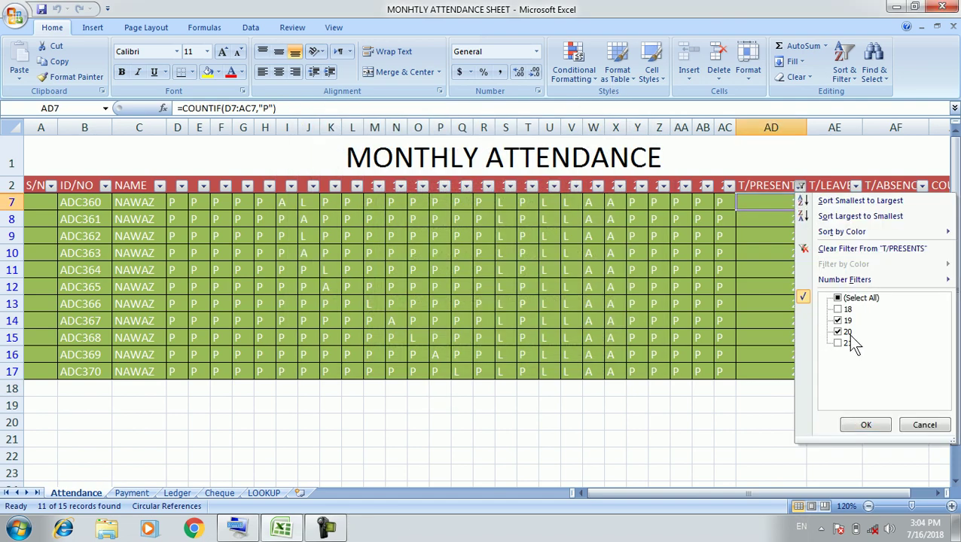
pyautogui.click(837, 321)
pyautogui.click(838, 332)
pyautogui.click(838, 309)
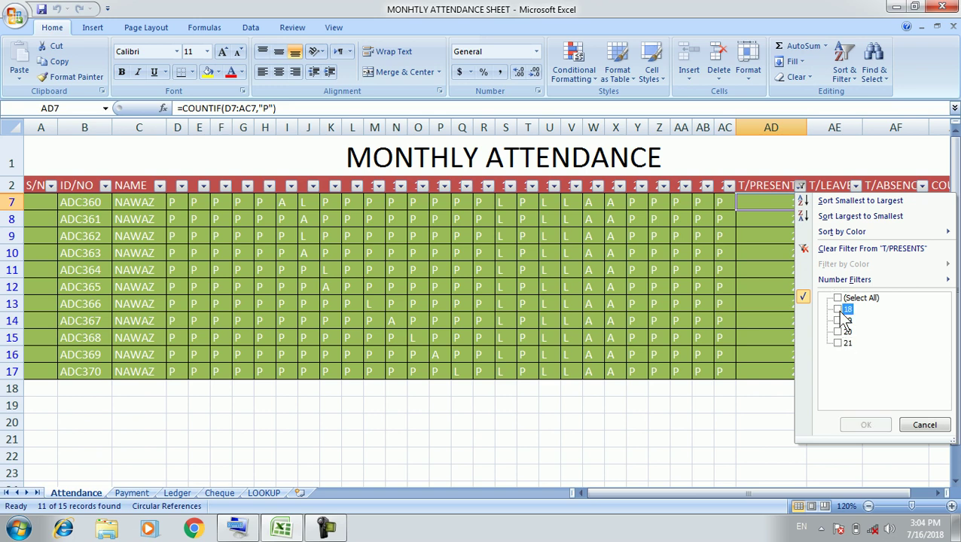
pyautogui.click(837, 309)
pyautogui.click(837, 343)
pyautogui.click(866, 424)
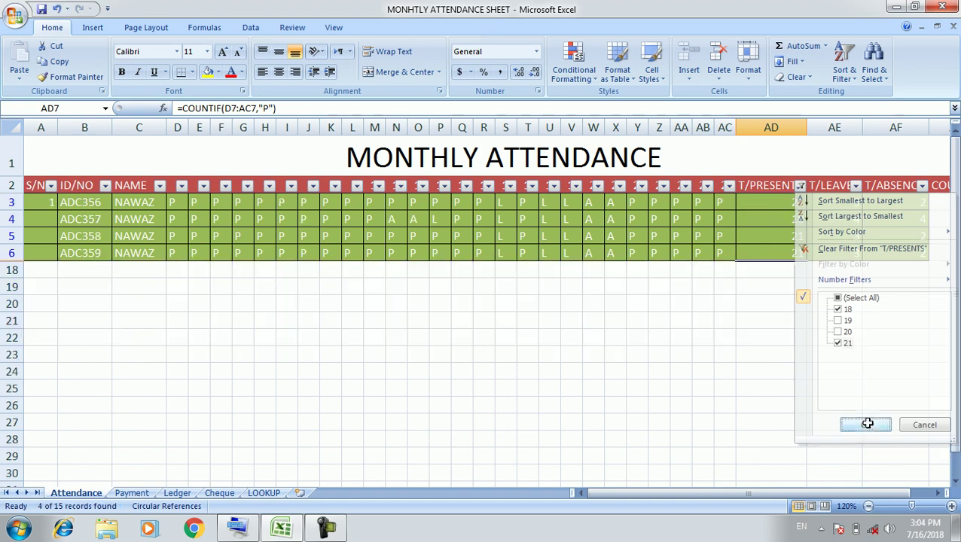
pyautogui.click(722, 336)
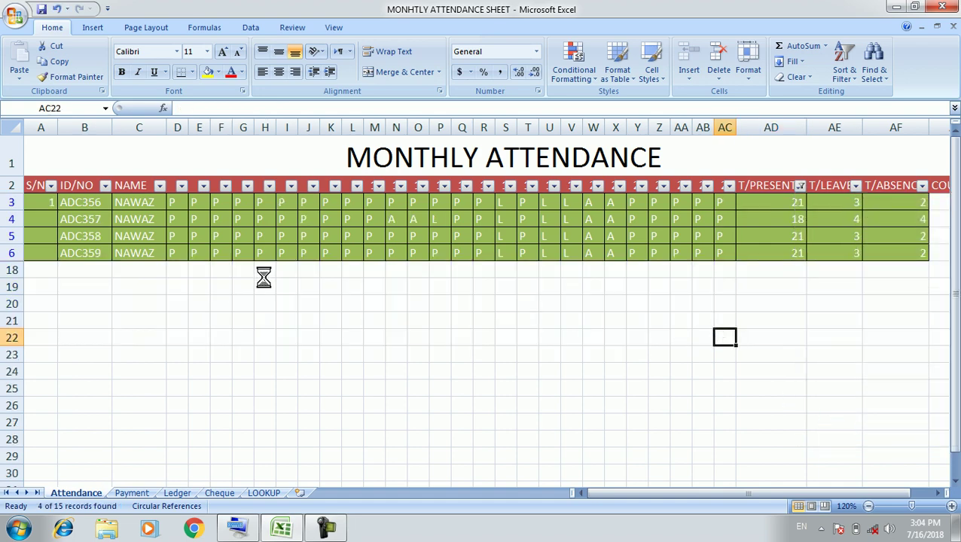
# Save the workbook, then select all T/PRESENTS values so every row shows.
pyautogui.hotkey('ctrl', 's')
pyautogui.click(800, 186)
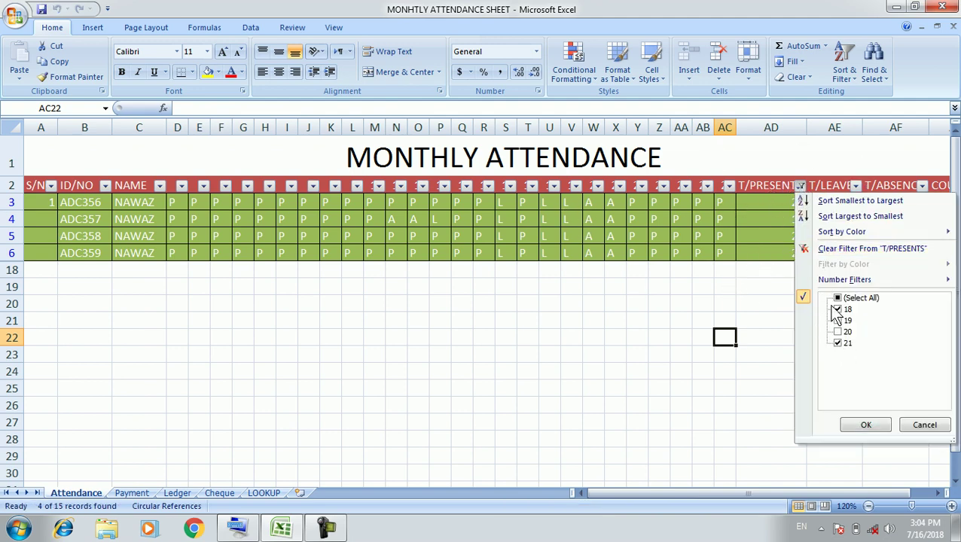
pyautogui.click(843, 298)
pyautogui.click(840, 298)
pyautogui.click(866, 425)
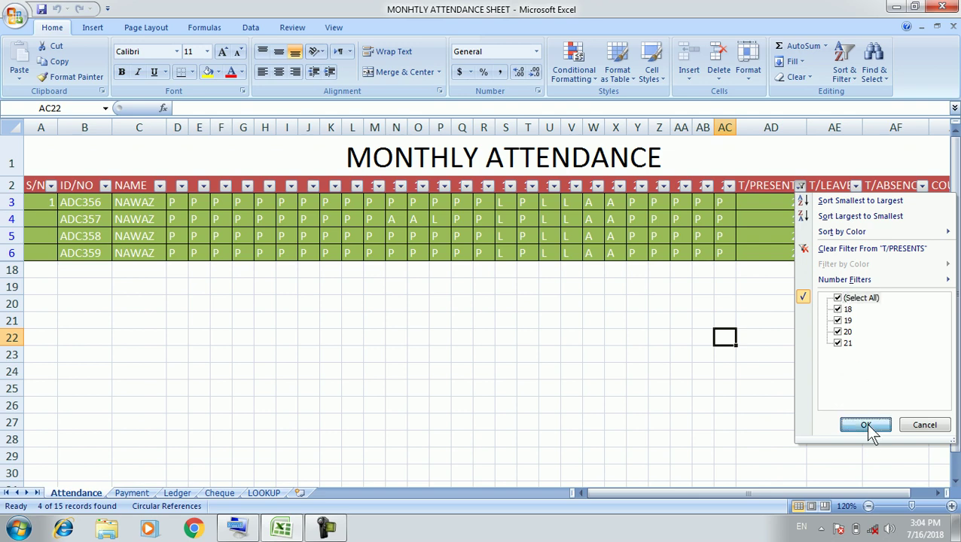
# Turn off AutoFilter on the header row and save the workbook with Ctrl+S.
pyautogui.click(841, 79)
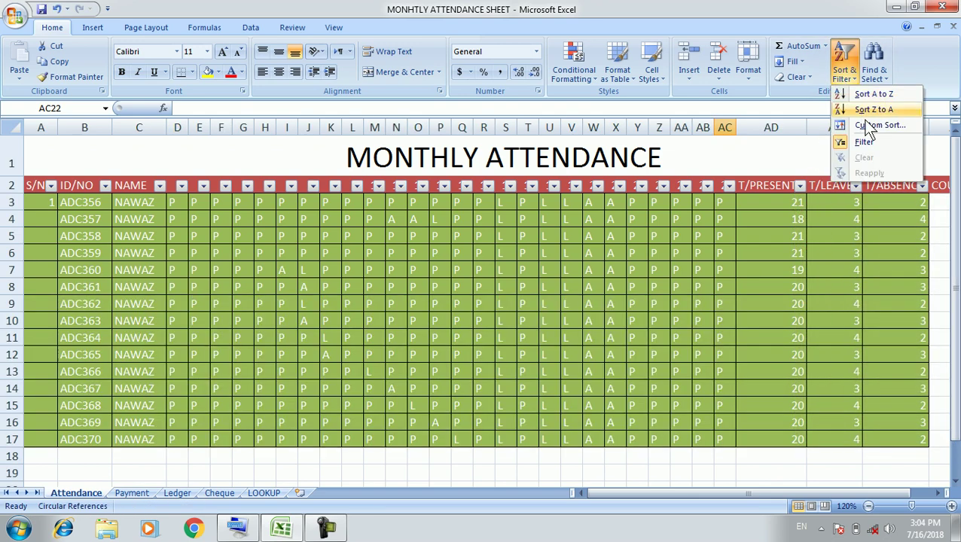
pyautogui.click(865, 140)
pyautogui.hotkey('ctrl', 's')
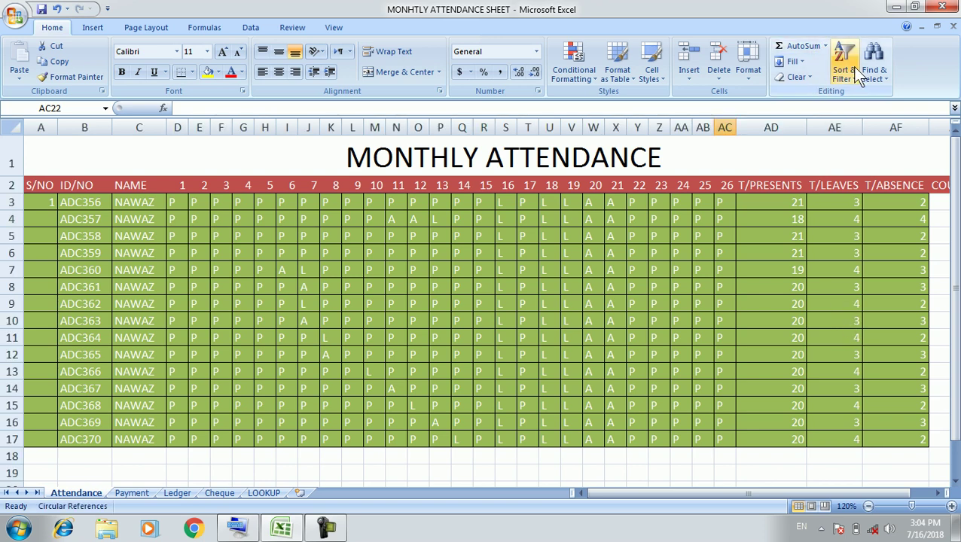
pyautogui.click(880, 81)
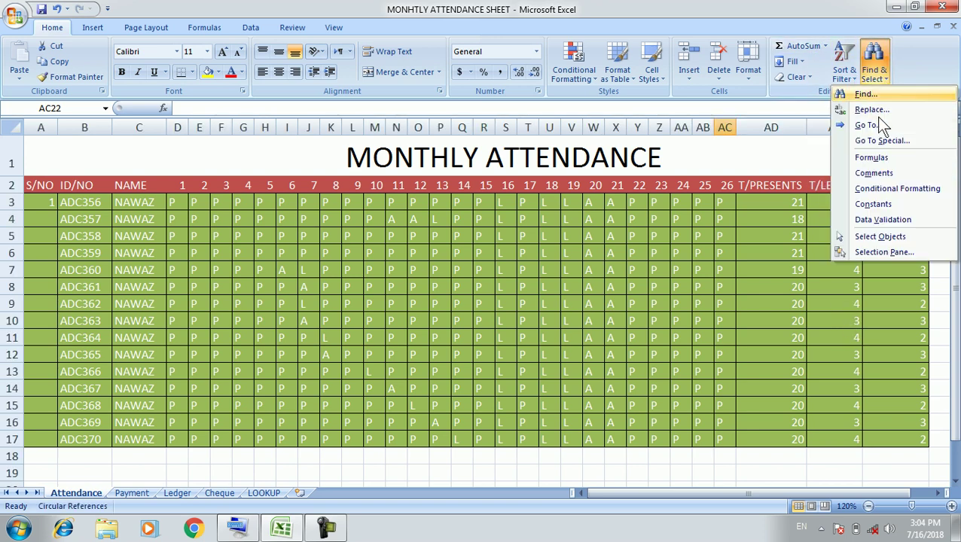
pyautogui.click(916, 97)
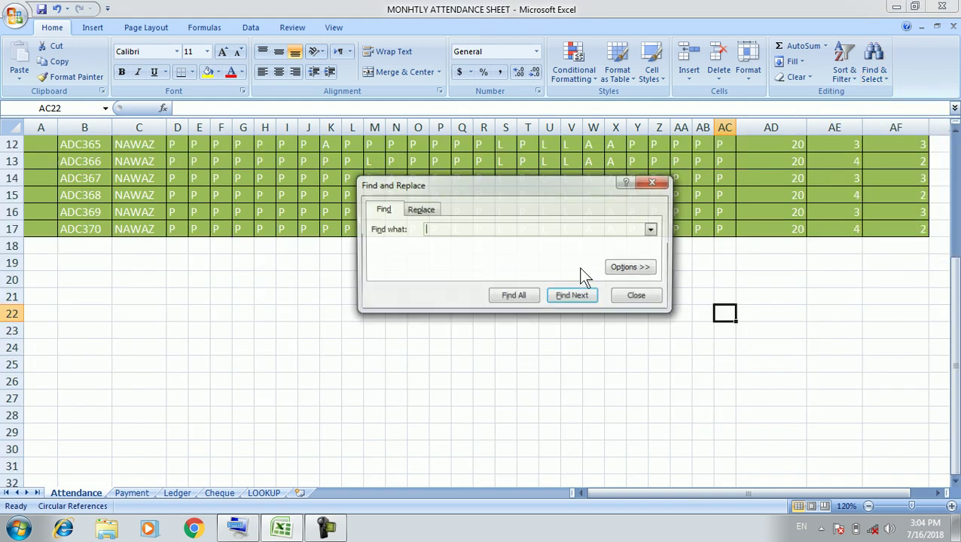
pyautogui.click(630, 298)
pyautogui.click(485, 398)
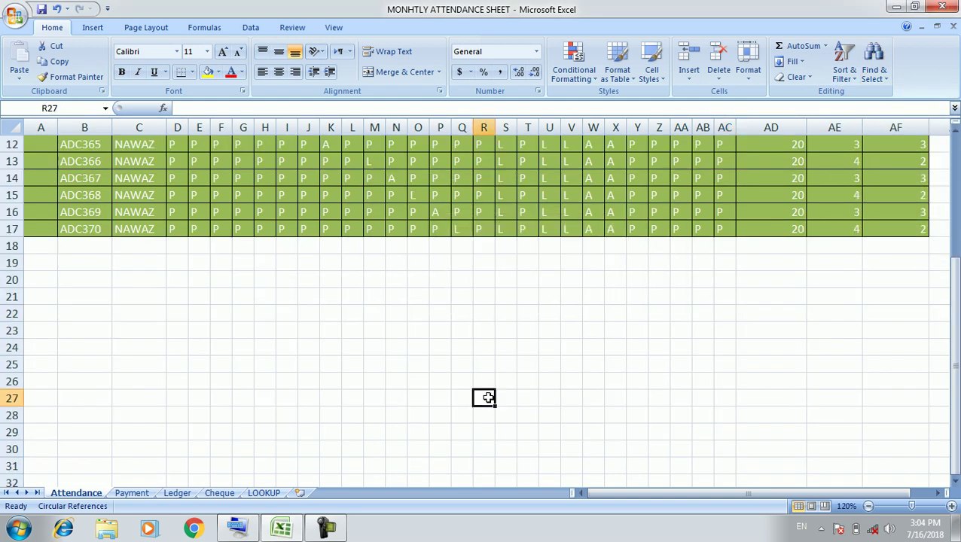
pyautogui.scroll(4, 487, 397)
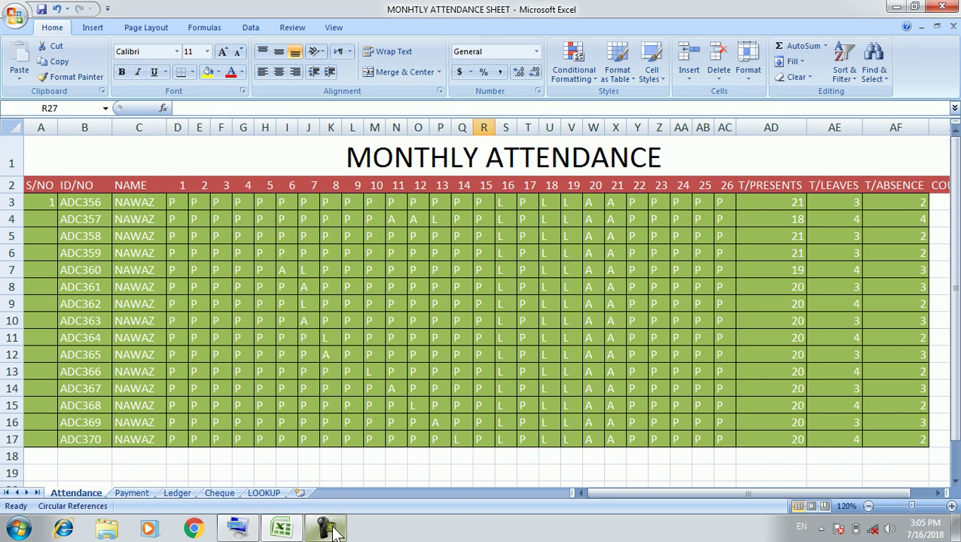
# Restore the Camtasia Recorder control window from its taskbar preview.
pyautogui.moveTo(334, 533)
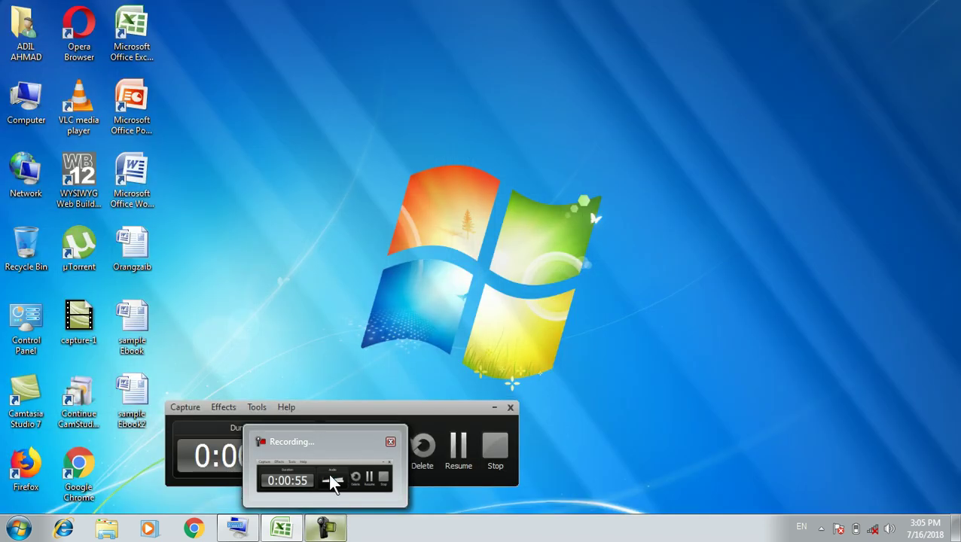
pyautogui.click(328, 474)
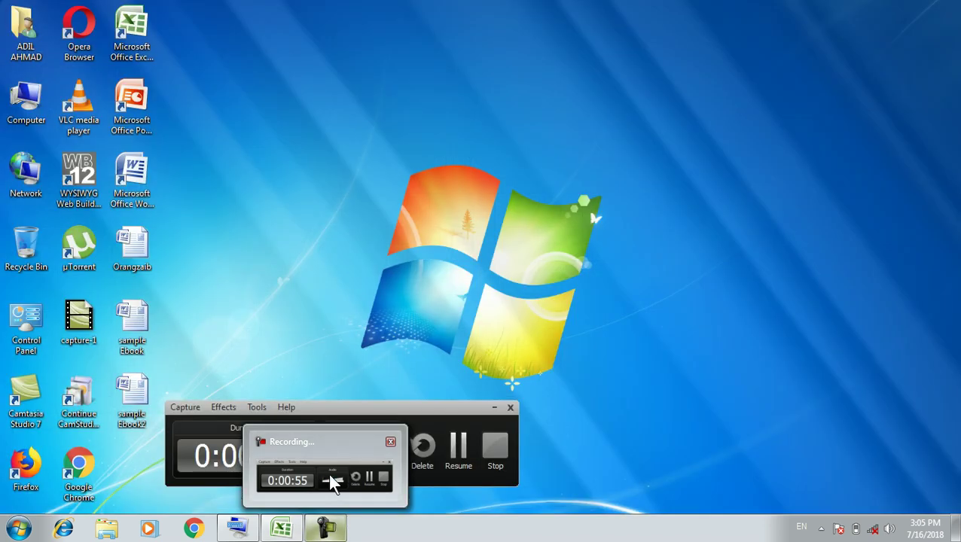